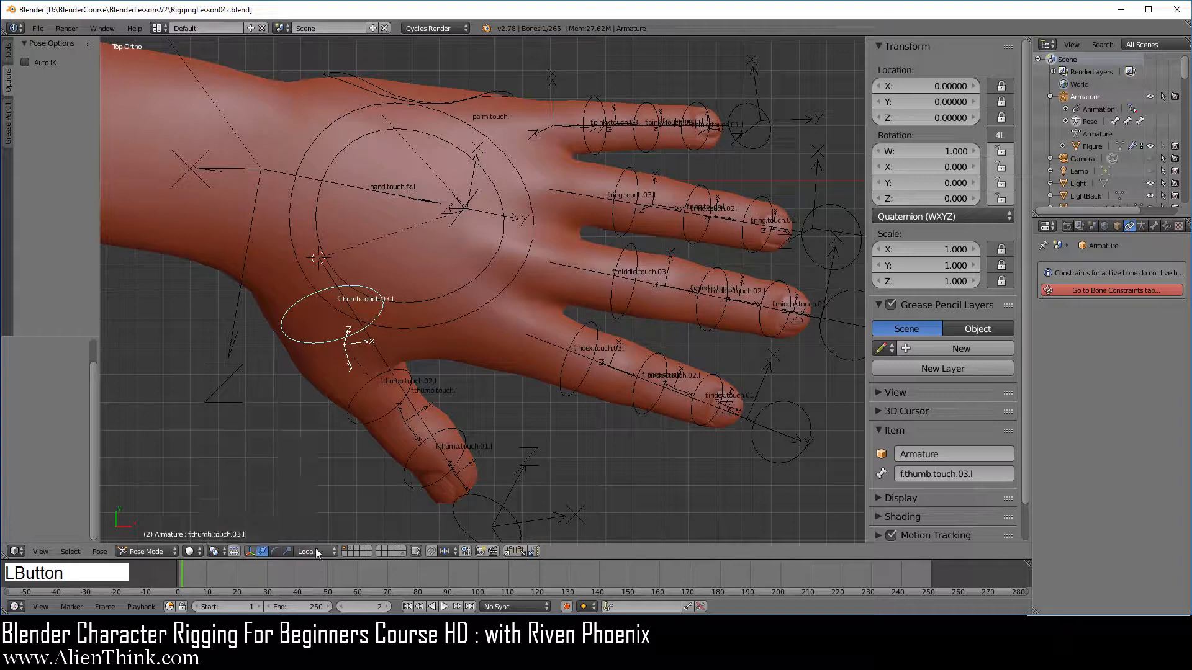
Step: Set the transform orientation to Local and switch the armature to Edit Mode
{"action": "left_click", "coordinate": [311, 550]}
{"action": "left_click", "coordinate": [310, 524]}
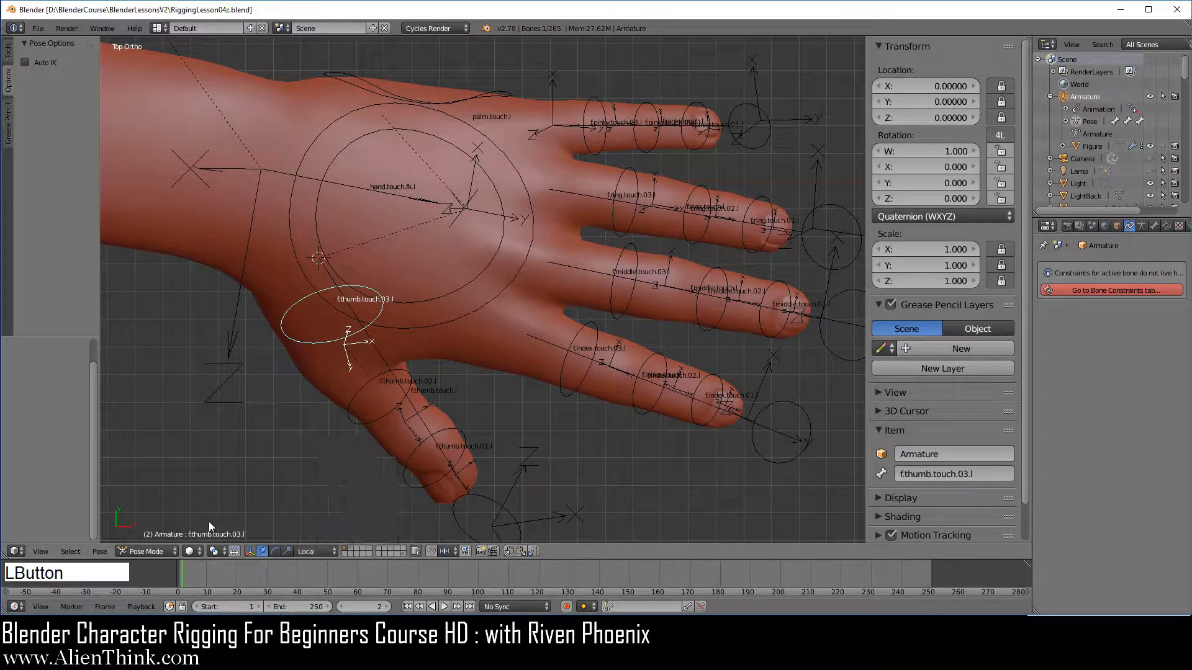
{"action": "left_click", "coordinate": [162, 545]}
{"action": "left_click", "coordinate": [161, 524]}
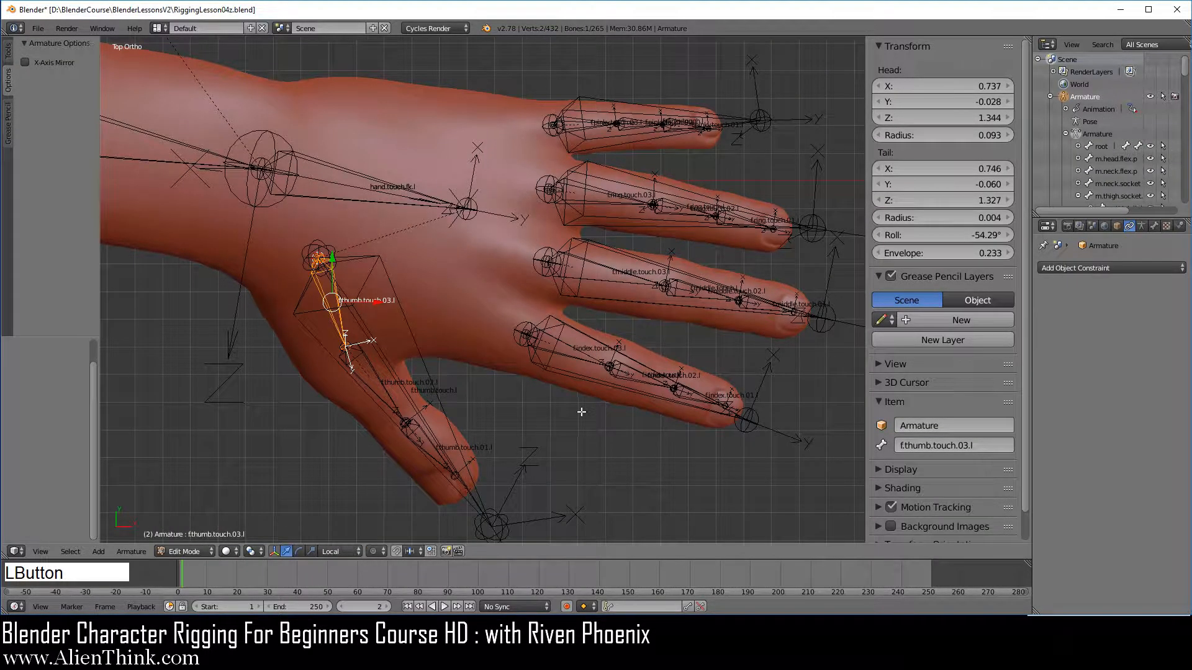
Step: Show the armature layers holding the deform and mechanism bones, unhide all hidden bones, and clear the selection
{"action": "left_click", "coordinate": [1142, 227]}
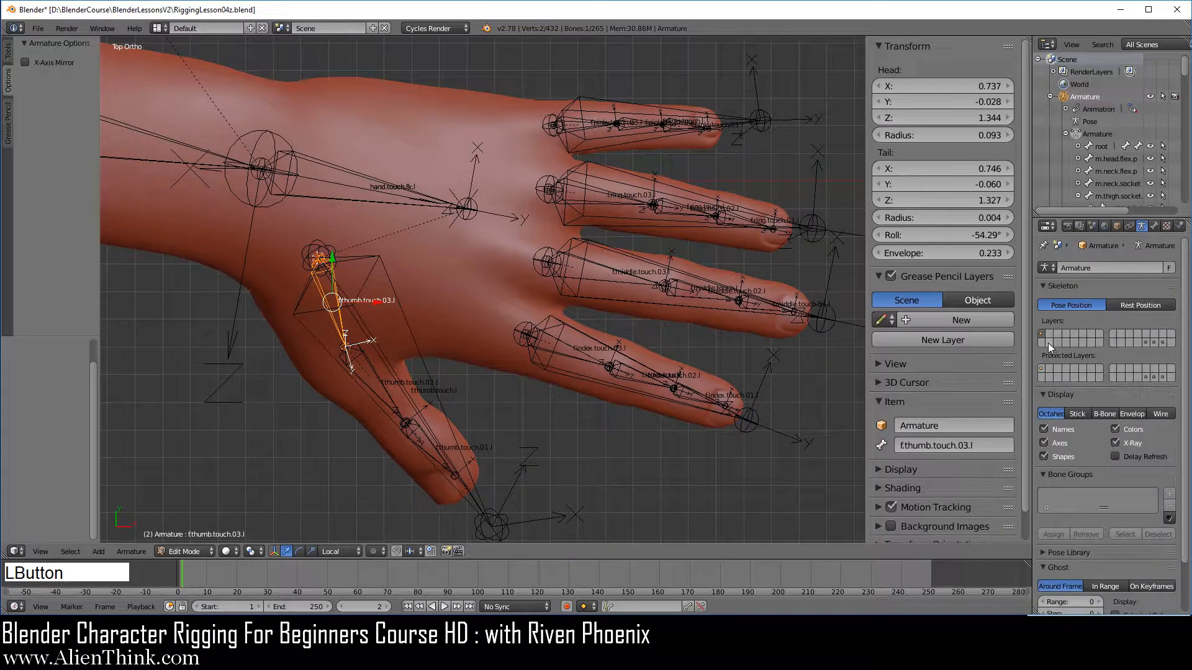
{"action": "key", "text": "shift"}
{"action": "left_click", "coordinate": [1157, 342], "text": "shift"}
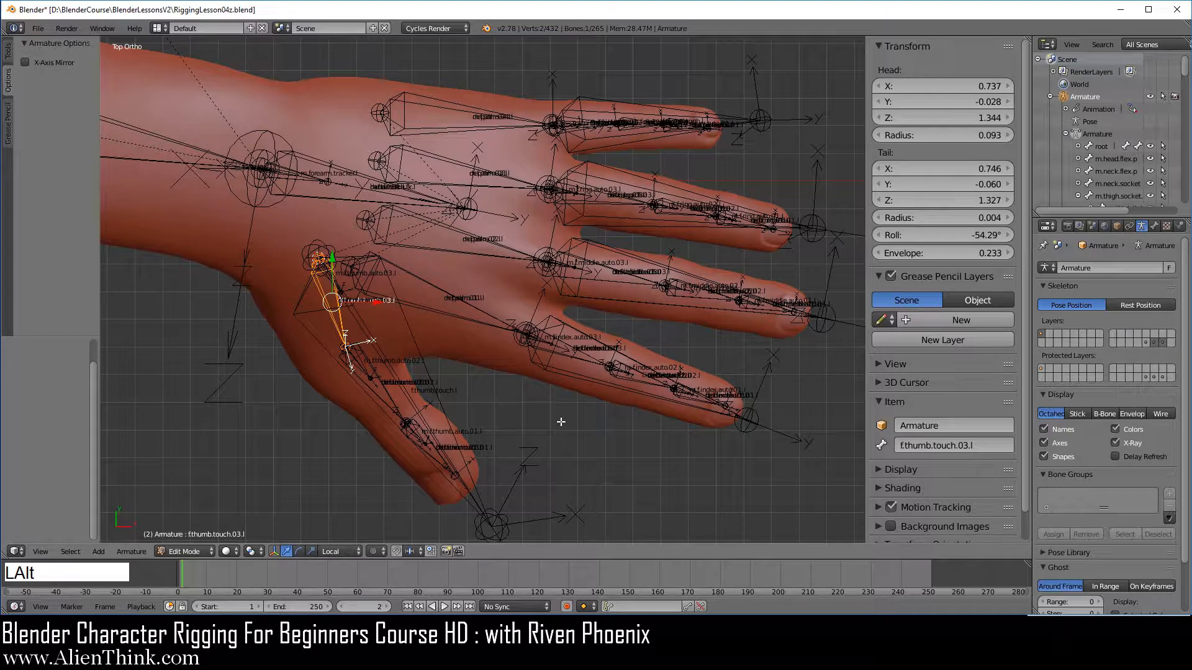
{"action": "key", "text": "alt+h"}
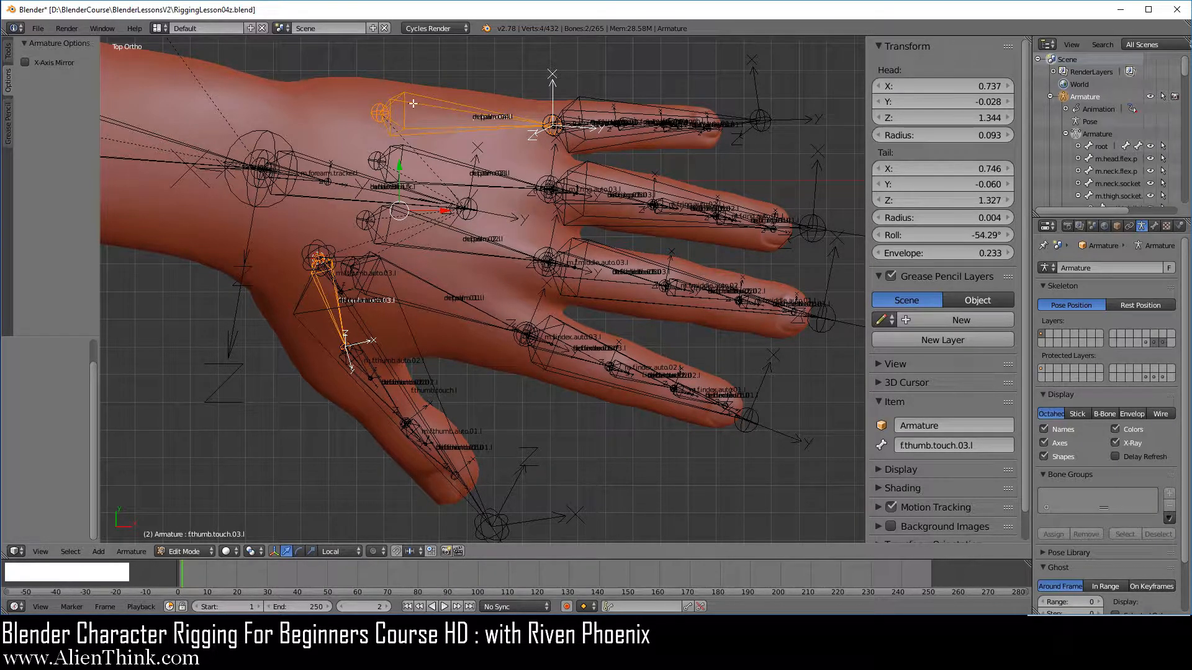
{"action": "key", "text": "a"}
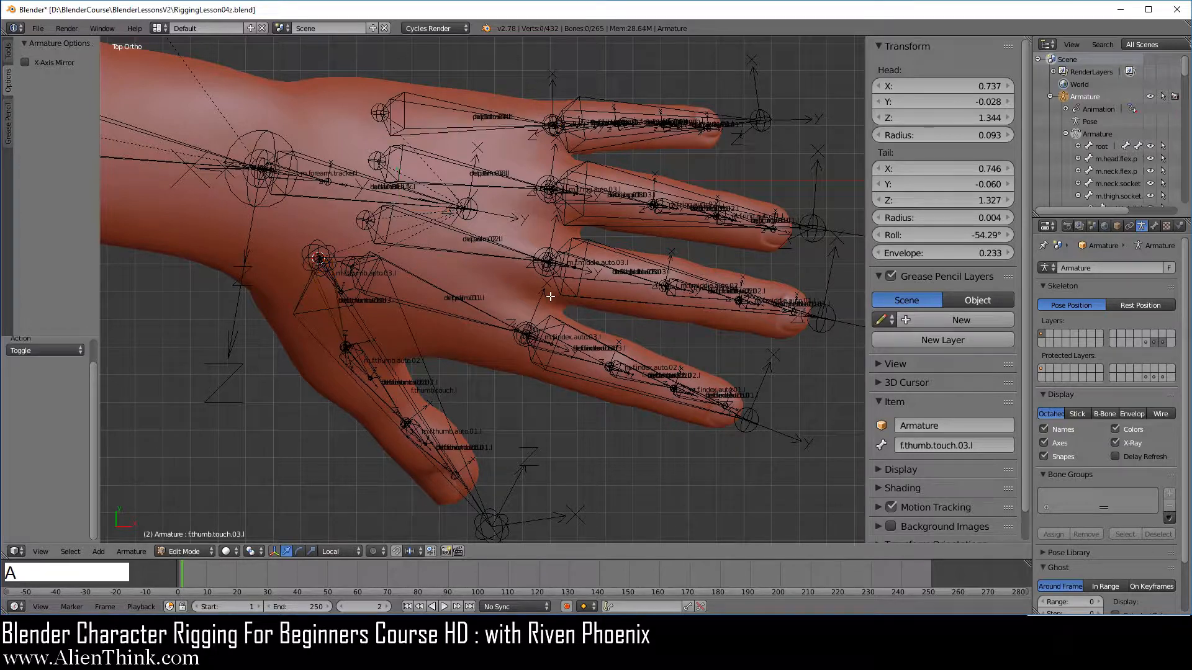
Step: Delete the right hand's deform bones: the four def.palm bones and every def finger and thumb bone, leaving the wrist and forearm bones
{"action": "scroll", "coordinate": [550, 297], "scroll_direction": "down", "scroll_amount": 6}
{"action": "middle_click_drag", "start_coordinate": [385, 335], "coordinate": [776, 329], "text": "shift"}
{"action": "scroll", "coordinate": [543, 319], "scroll_direction": "up", "scroll_amount": 6}
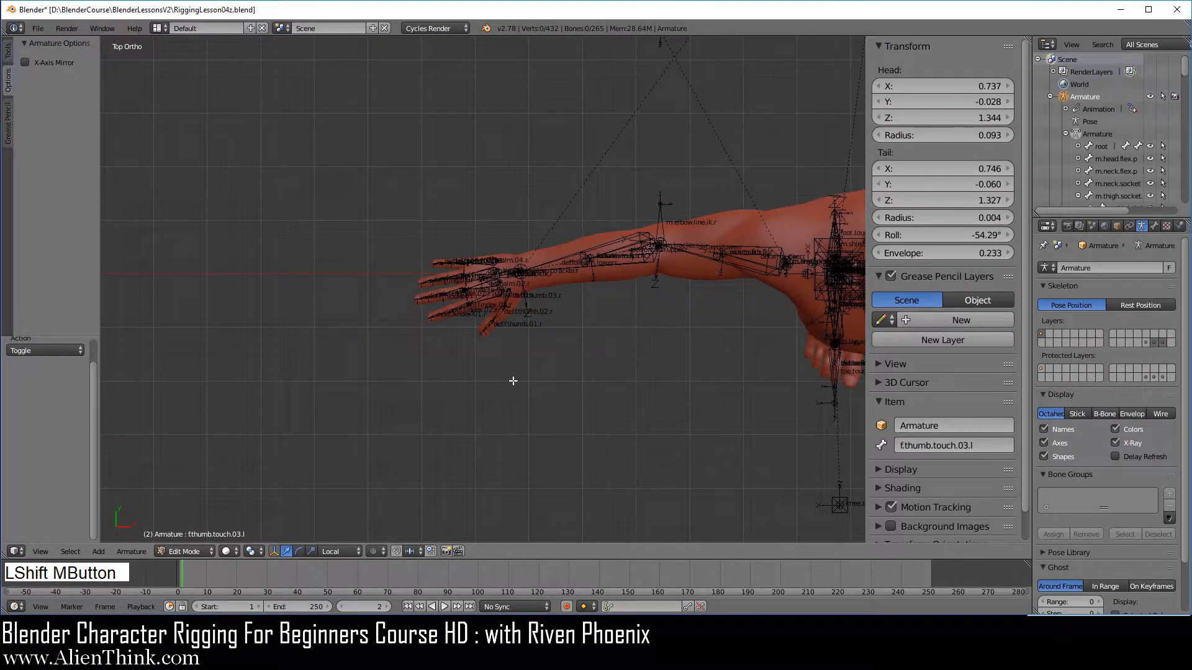
{"action": "middle_click_drag", "start_coordinate": [513, 381], "coordinate": [487, 328], "text": "shift"}
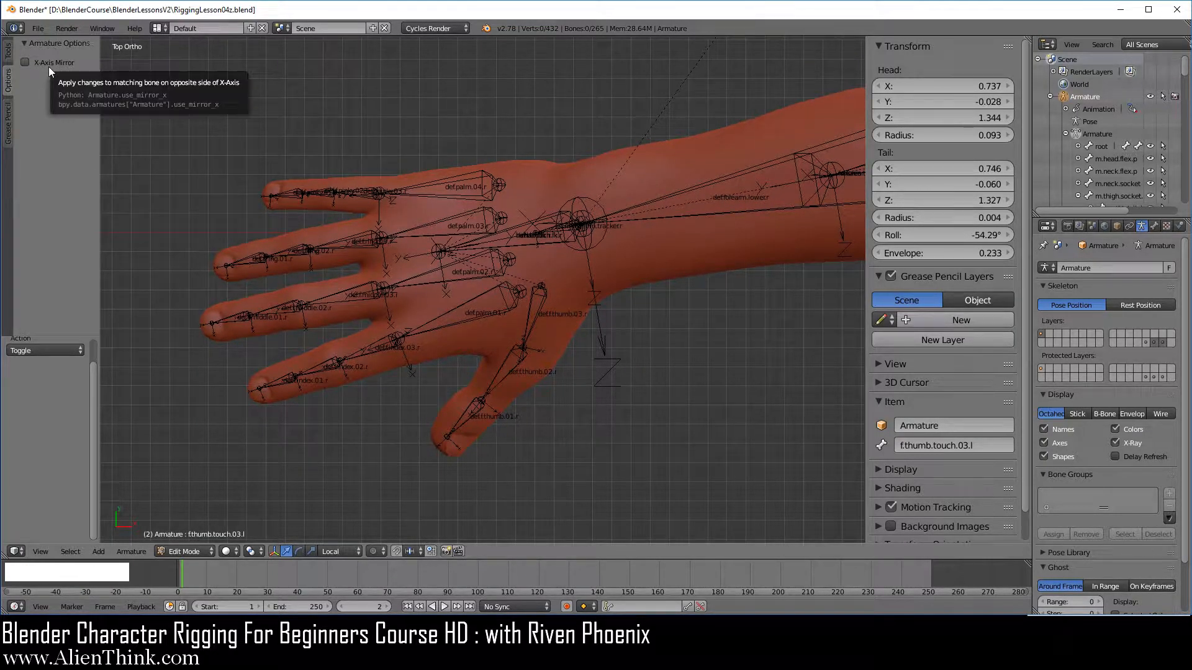
{"action": "right_click", "coordinate": [432, 182]}
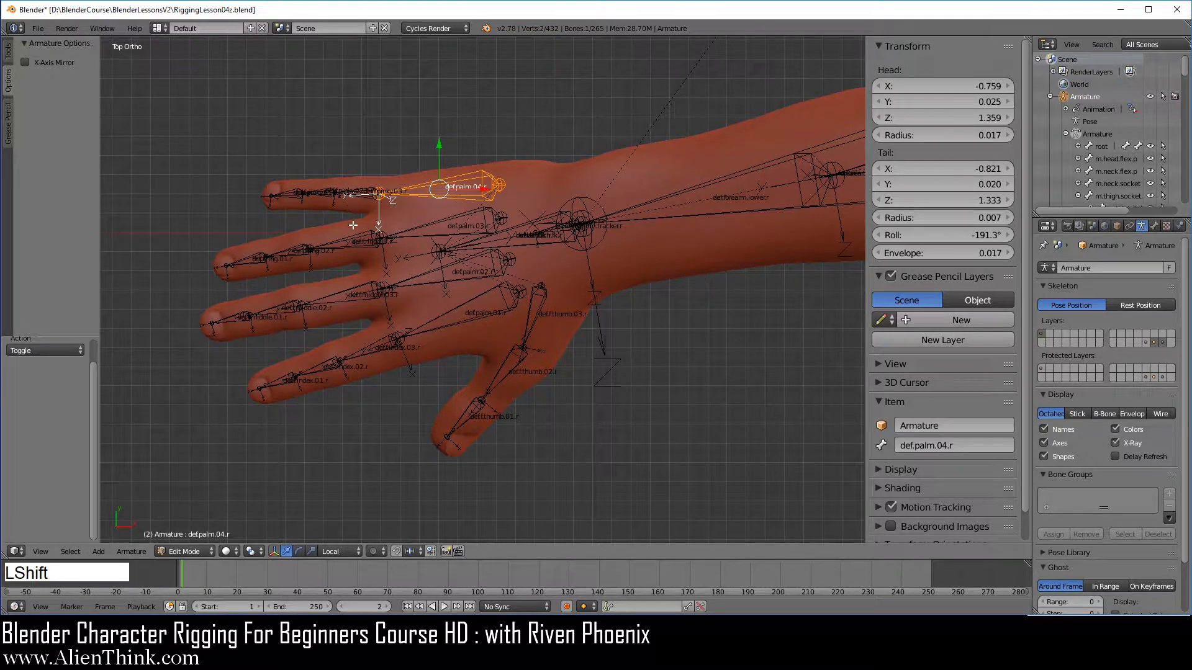
{"action": "scroll", "coordinate": [353, 226], "scroll_direction": "up", "scroll_amount": 2}
{"action": "middle_click_drag", "start_coordinate": [329, 208], "coordinate": [371, 176], "text": "shift"}
{"action": "right_click", "coordinate": [367, 175], "text": "shift"}
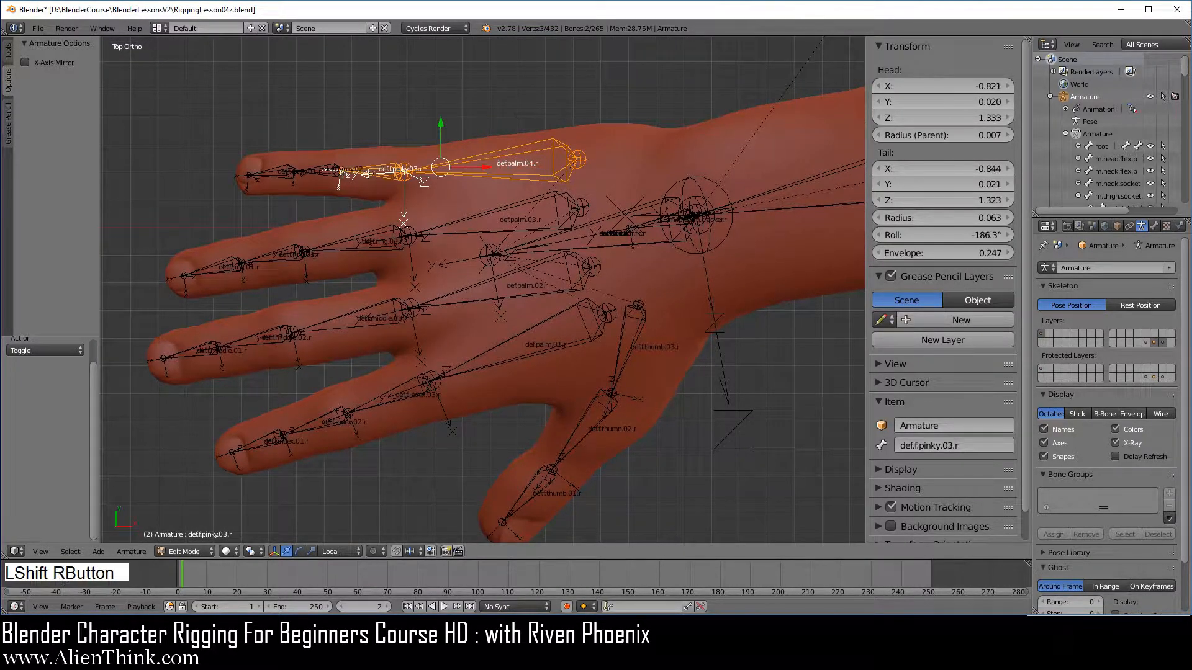
{"action": "right_click", "coordinate": [341, 173], "text": "shift"}
{"action": "right_click", "coordinate": [277, 174], "text": "shift"}
{"action": "right_click", "coordinate": [331, 249], "text": "shift"}
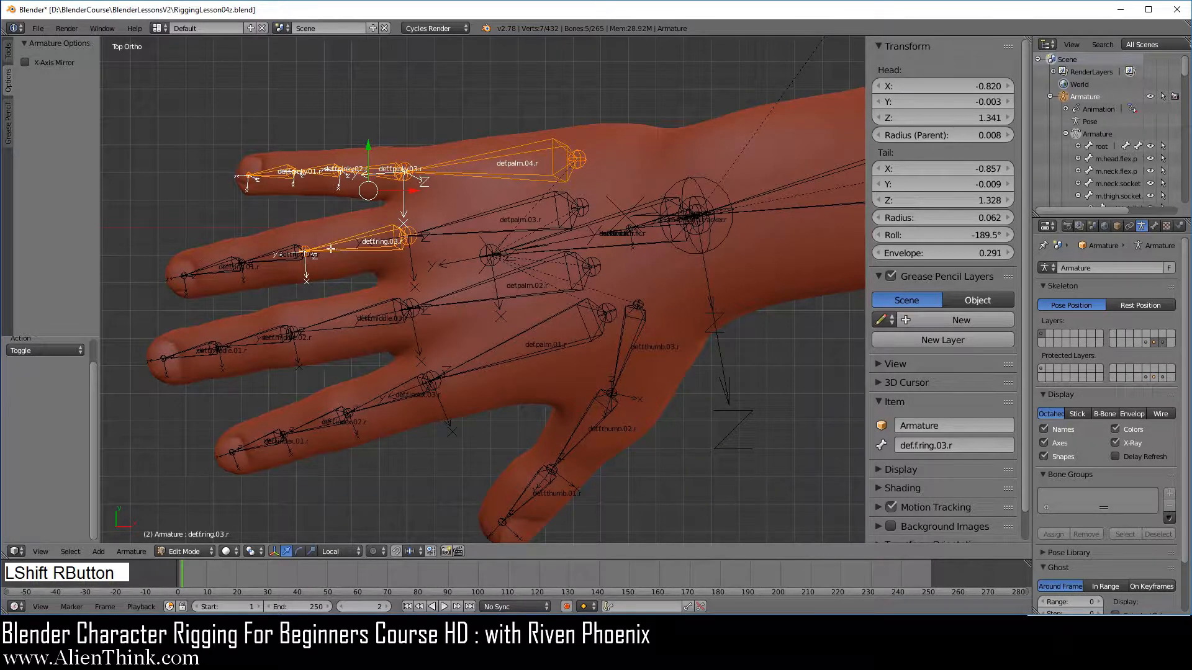
{"action": "right_click", "coordinate": [274, 250], "text": "shift"}
{"action": "right_click", "coordinate": [246, 277], "text": "shift"}
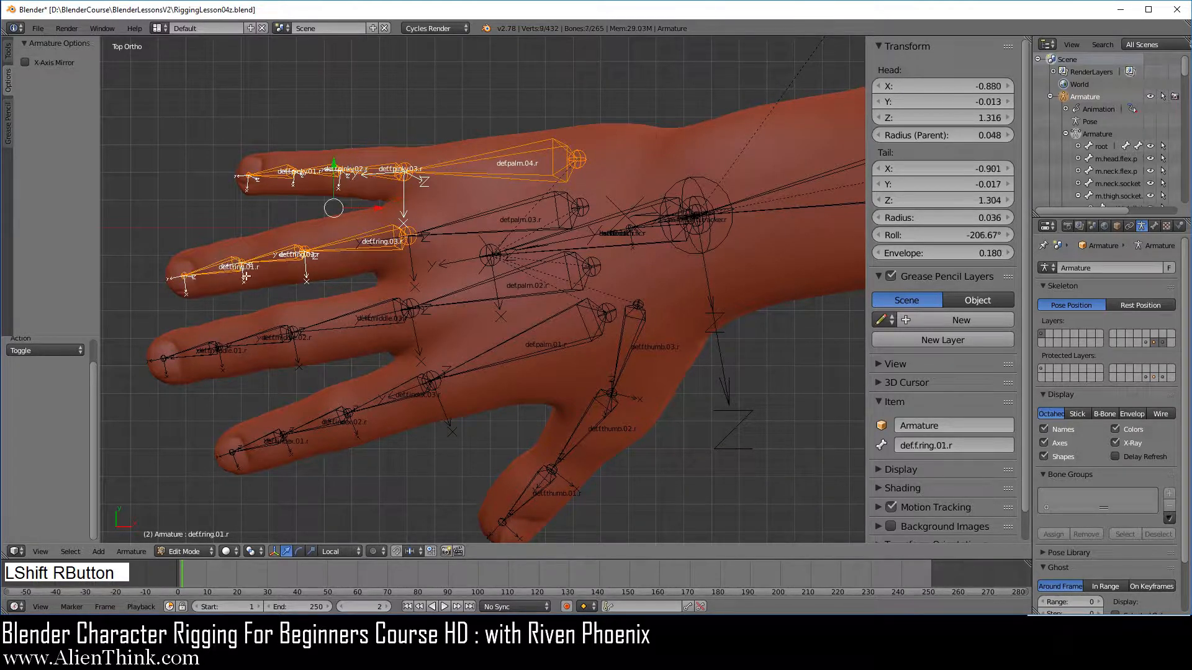
{"action": "right_click", "coordinate": [506, 210], "text": "shift"}
{"action": "right_click", "coordinate": [534, 301], "text": "shift"}
{"action": "right_click", "coordinate": [384, 321], "text": "shift"}
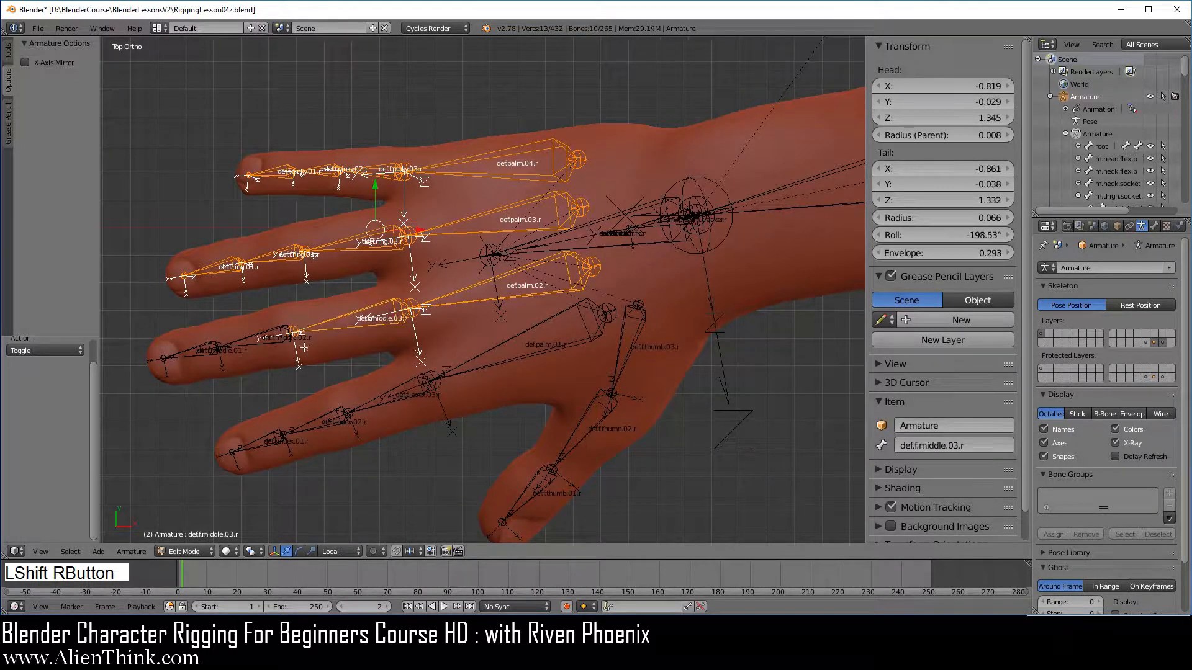
{"action": "right_click", "coordinate": [269, 341], "text": "shift"}
{"action": "right_click", "coordinate": [208, 359], "text": "shift"}
{"action": "right_click", "coordinate": [257, 440], "text": "shift"}
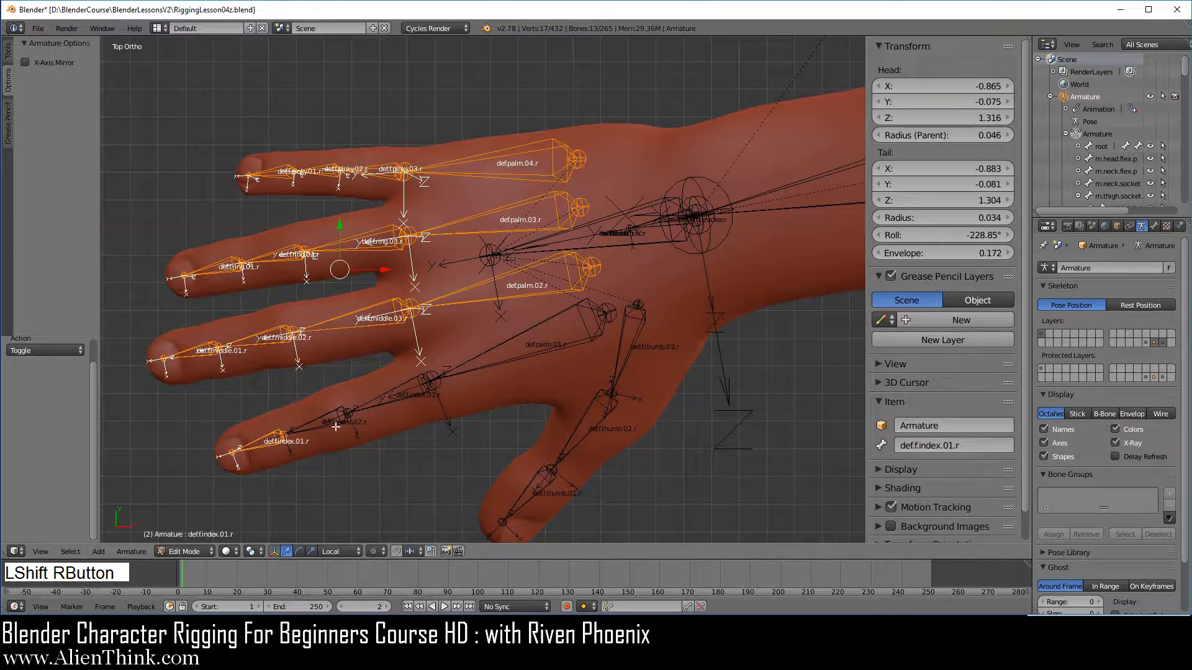
{"action": "right_click", "coordinate": [336, 418], "text": "shift"}
{"action": "right_click", "coordinate": [420, 399], "text": "shift"}
{"action": "right_click", "coordinate": [512, 360], "text": "shift"}
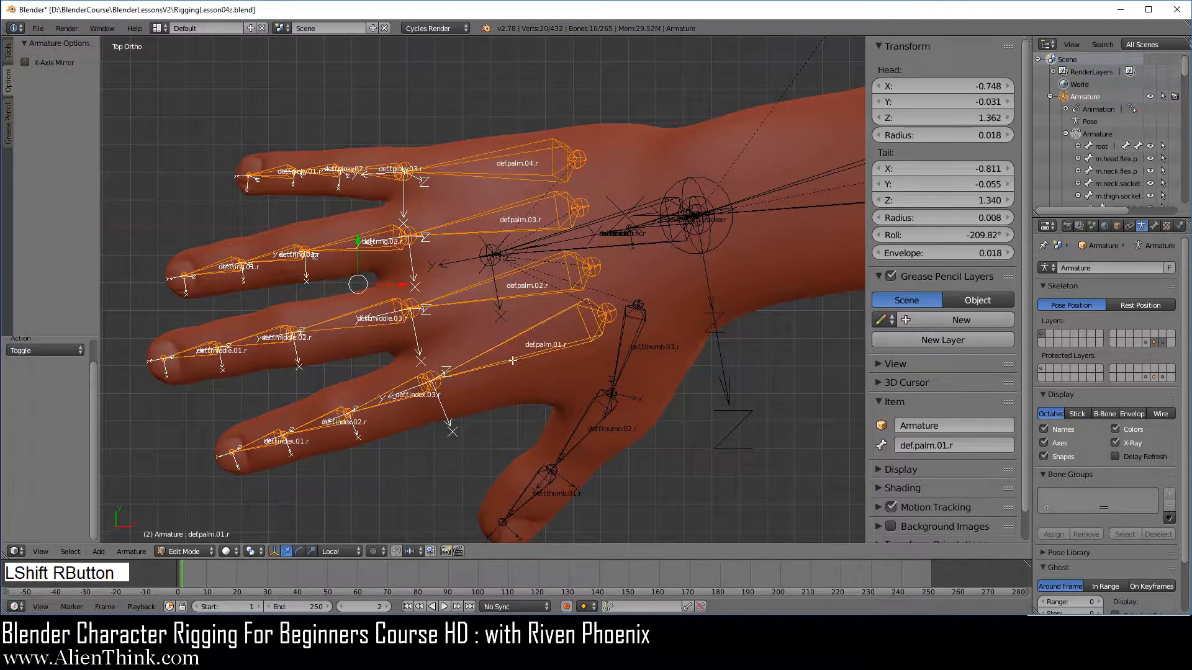
{"action": "right_click", "coordinate": [617, 369], "text": "shift"}
{"action": "right_click", "coordinate": [589, 428], "text": "shift"}
{"action": "right_click", "coordinate": [547, 486], "text": "shift"}
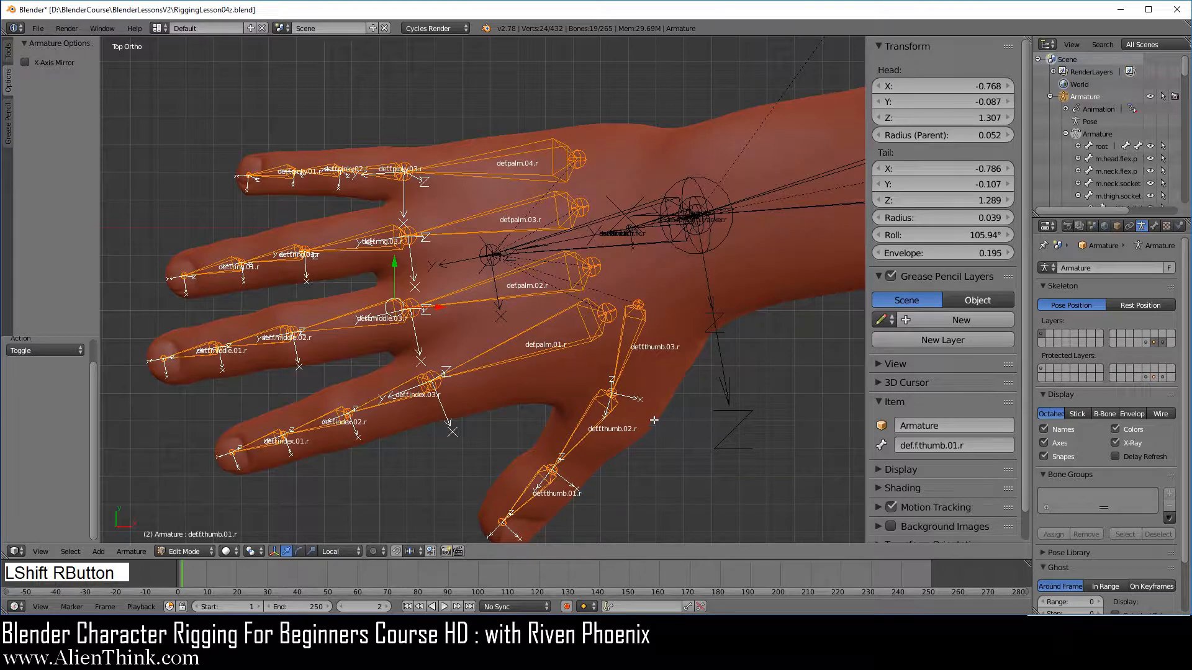
{"action": "middle_click_drag", "start_coordinate": [653, 420], "coordinate": [612, 404], "text": "shift"}
{"action": "key", "text": "x"}
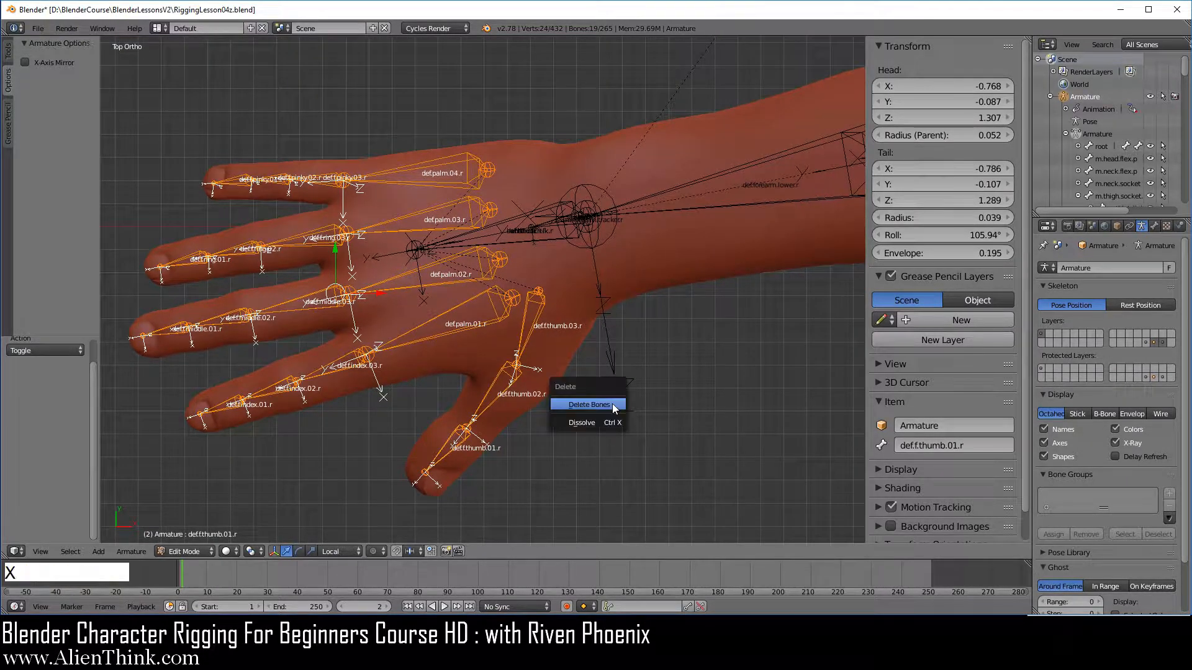
{"action": "left_click", "coordinate": [611, 407]}
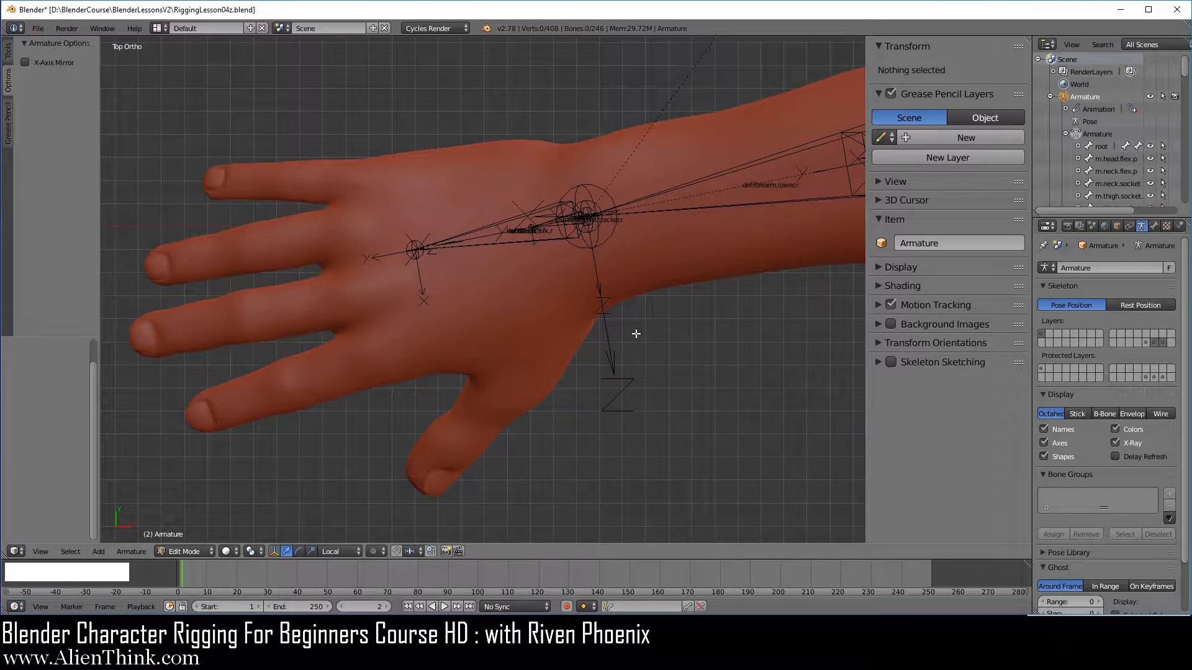
Step: Symmetrize all palm, finger and thumb bones of the left hand to the right side, leaving out the wrist and hand control bones
{"action": "scroll", "coordinate": [630, 391], "scroll_direction": "down", "scroll_amount": 5}
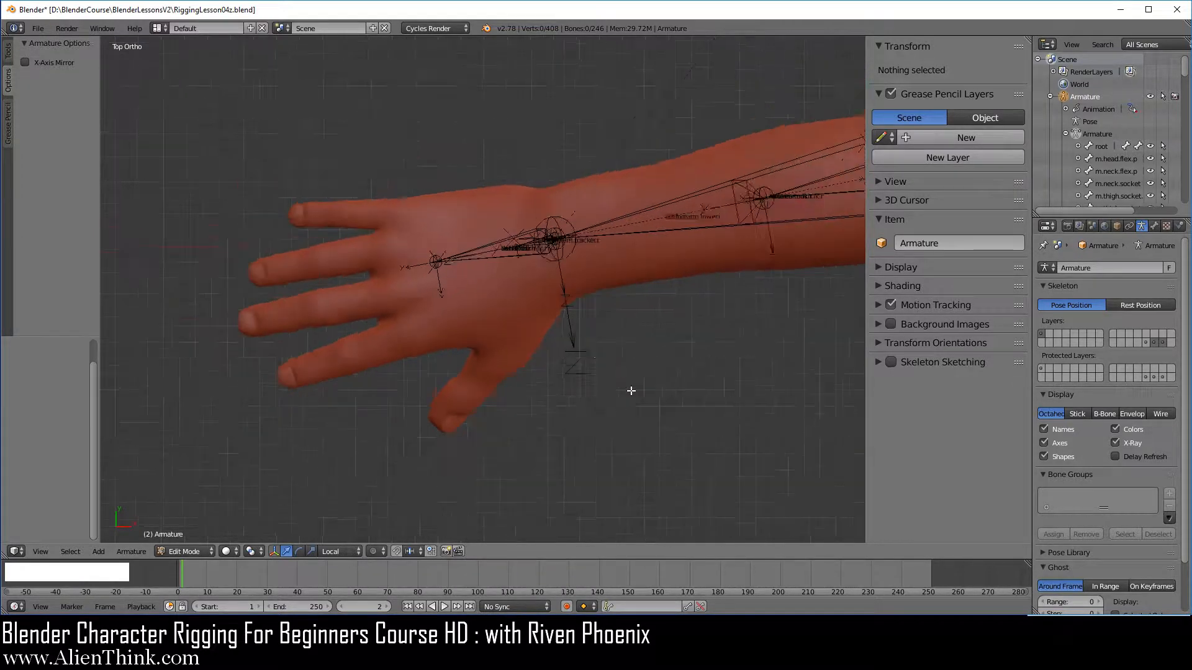
{"action": "middle_click_drag", "start_coordinate": [631, 391], "coordinate": [373, 360], "text": "shift"}
{"action": "middle_click_drag", "start_coordinate": [714, 360], "coordinate": [374, 391], "text": "shift"}
{"action": "scroll", "coordinate": [628, 394], "scroll_direction": "up", "scroll_amount": 4}
{"action": "middle_click_drag", "start_coordinate": [680, 385], "coordinate": [390, 363], "text": "shift"}
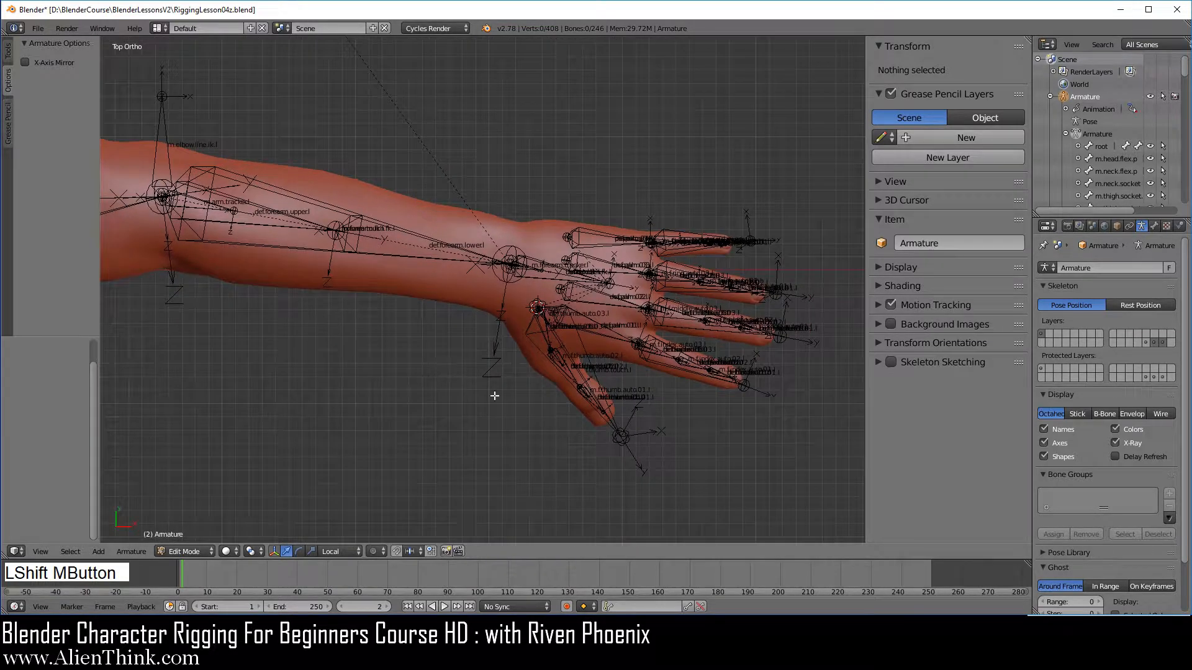
{"action": "scroll", "coordinate": [497, 396], "scroll_direction": "up", "scroll_amount": 3}
{"action": "middle_click_drag", "start_coordinate": [585, 385], "coordinate": [361, 343], "text": "shift"}
{"action": "scroll", "coordinate": [560, 359], "scroll_direction": "down", "scroll_amount": 1}
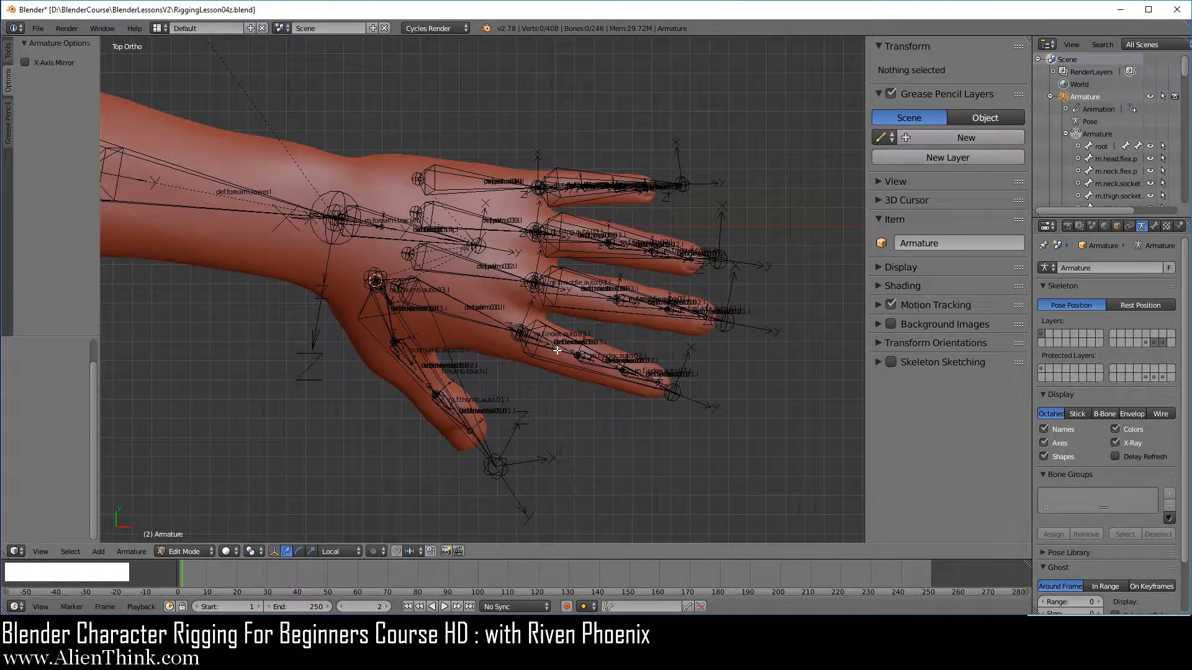
{"action": "left_click", "coordinate": [437, 180]}
{"action": "mouse_move", "coordinate": [435, 179]}
{"action": "left_mouse_down"}
{"action": "mouse_move", "coordinate": [642, 176]}
{"action": "mouse_move", "coordinate": [731, 198]}
{"action": "mouse_move", "coordinate": [706, 259]}
{"action": "mouse_move", "coordinate": [520, 218]}
{"action": "mouse_move", "coordinate": [556, 282]}
{"action": "mouse_move", "coordinate": [726, 320]}
{"action": "mouse_move", "coordinate": [676, 385]}
{"action": "mouse_move", "coordinate": [397, 289]}
{"action": "mouse_move", "coordinate": [462, 440]}
{"action": "mouse_move", "coordinate": [373, 293]}
{"action": "mouse_move", "coordinate": [506, 478]}
{"action": "mouse_move", "coordinate": [659, 427]}
{"action": "left_mouse_up"}
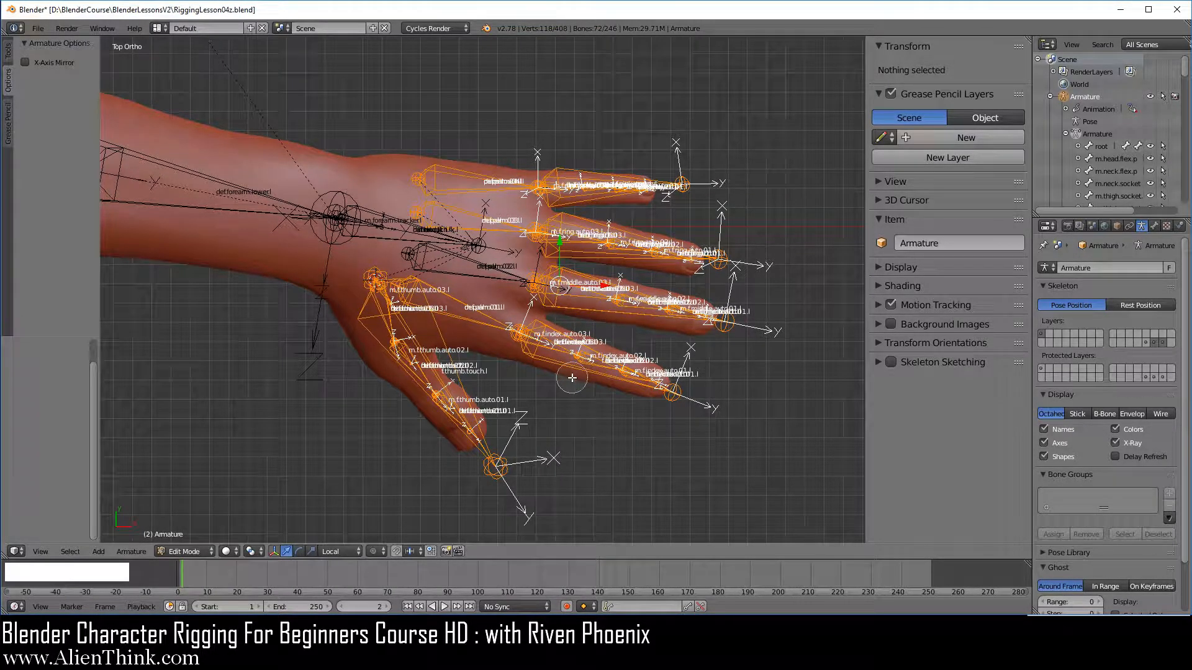
{"action": "left_click_drag", "start_coordinate": [413, 266], "coordinate": [409, 264]}
{"action": "right_click", "coordinate": [420, 254]}
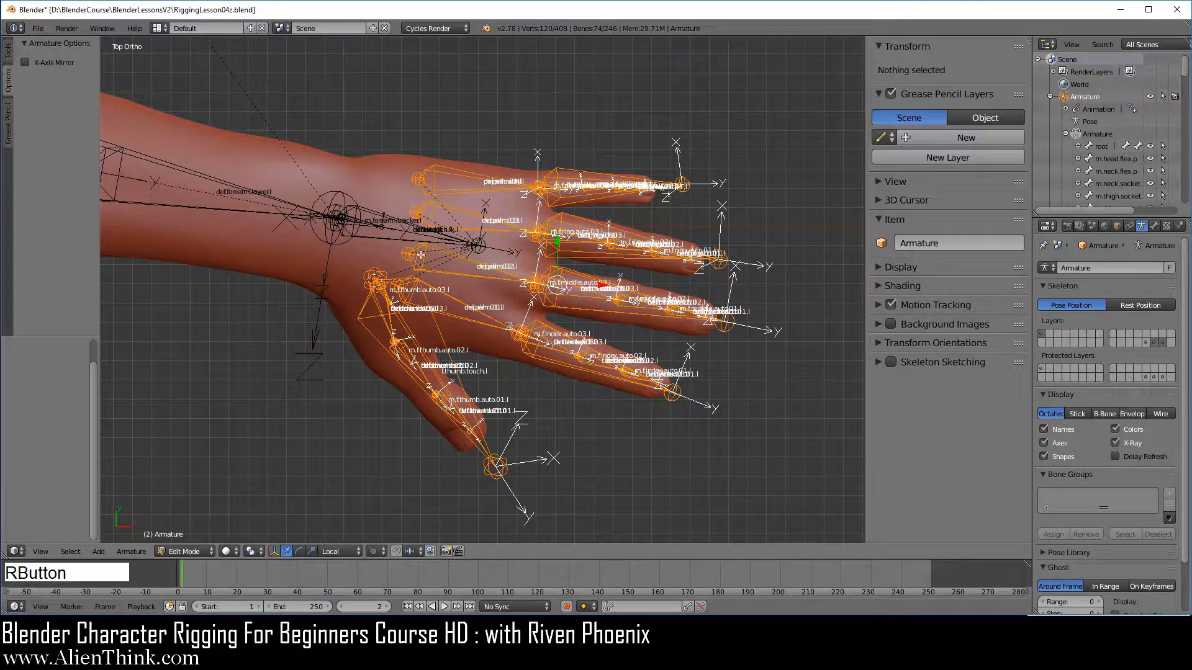
{"action": "scroll", "coordinate": [499, 352], "scroll_direction": "up", "scroll_amount": 1}
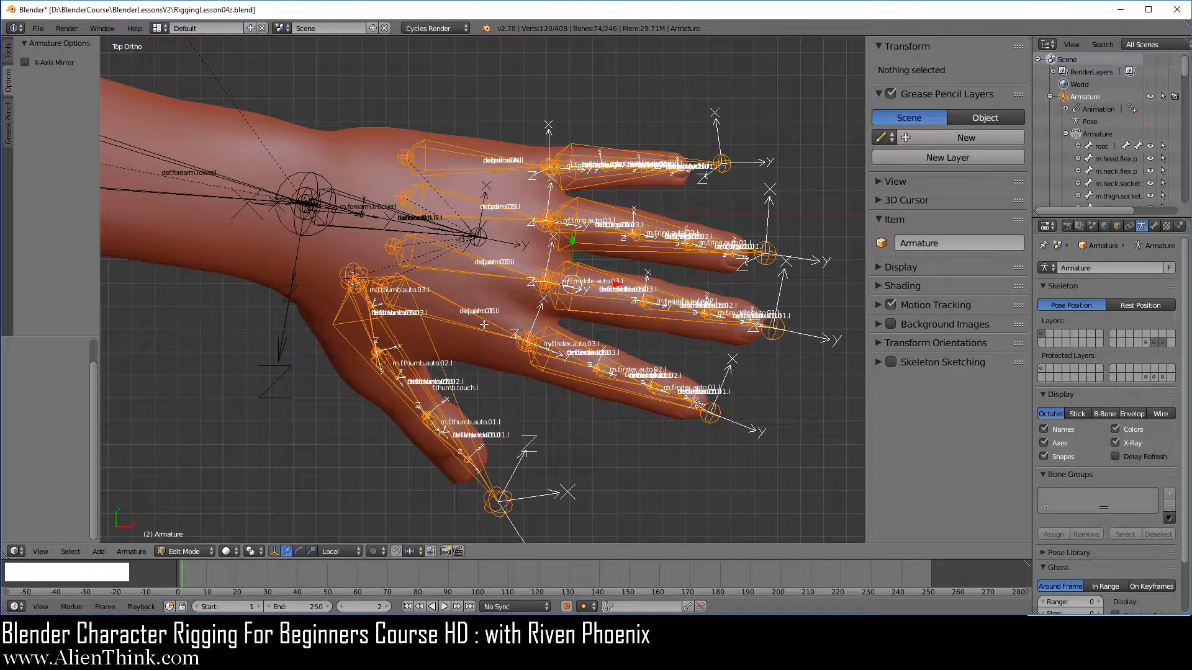
{"action": "key", "text": "g"}
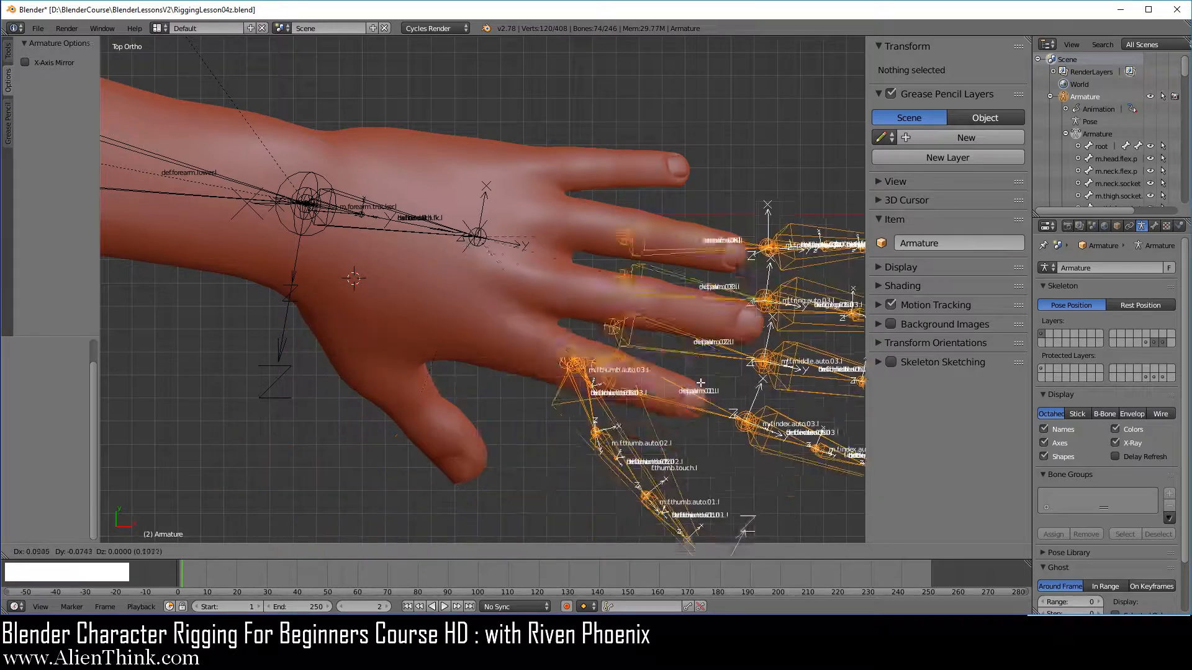
{"action": "right_click", "coordinate": [619, 290]}
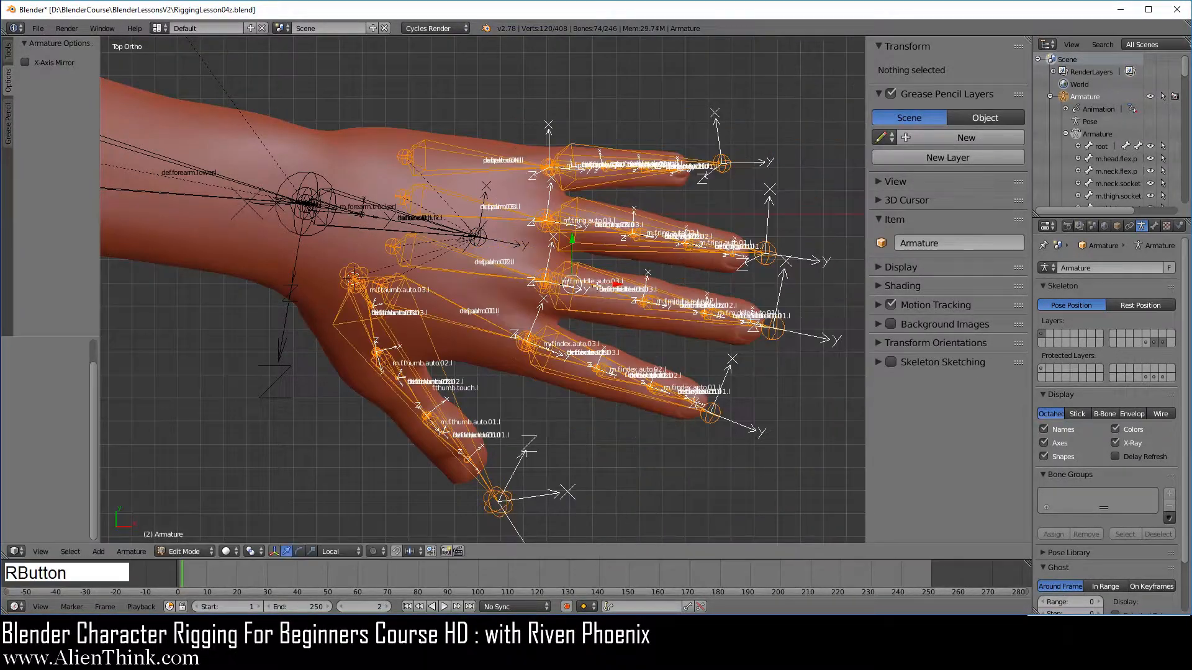
{"action": "key", "text": "w"}
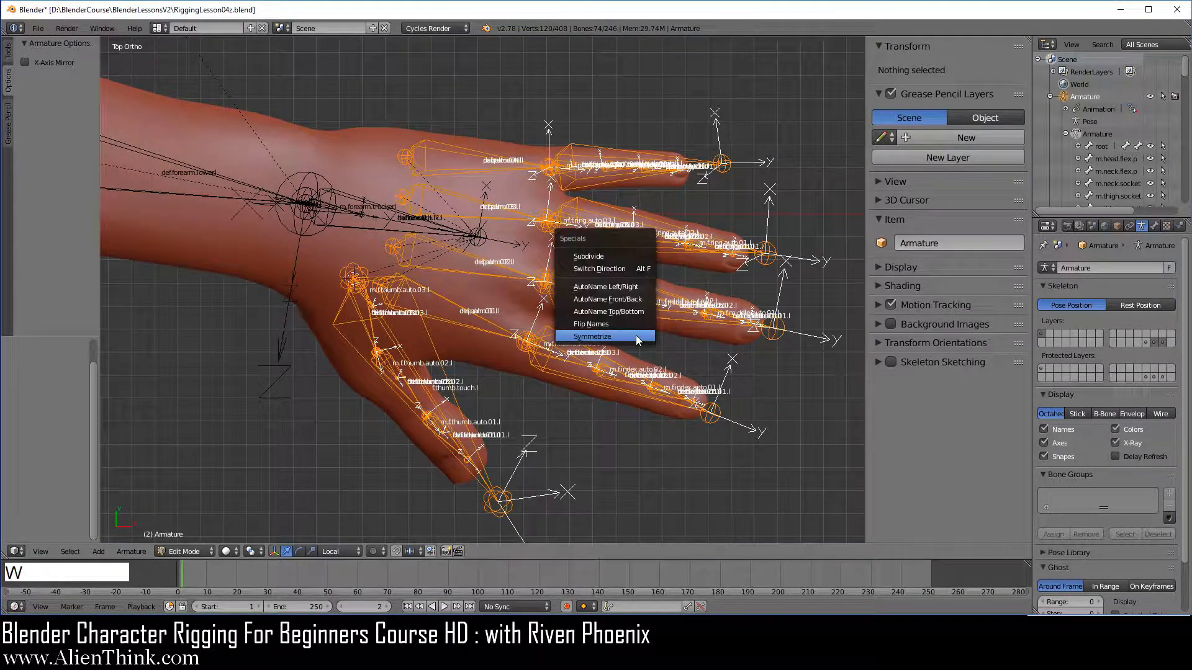
{"action": "left_click", "coordinate": [636, 336]}
Step: Examine the mirrored palm, finger and thumb bones on the right hand with a trial move
{"action": "scroll", "coordinate": [635, 335], "scroll_direction": "down", "scroll_amount": 4}
{"action": "middle_click_drag", "start_coordinate": [636, 336], "coordinate": [709, 364], "text": "shift"}
{"action": "middle_click_drag", "start_coordinate": [401, 368], "coordinate": [712, 359], "text": "shift"}
{"action": "scroll", "coordinate": [590, 348], "scroll_direction": "up", "scroll_amount": 6}
{"action": "middle_click_drag", "start_coordinate": [626, 355], "coordinate": [568, 334], "text": "shift"}
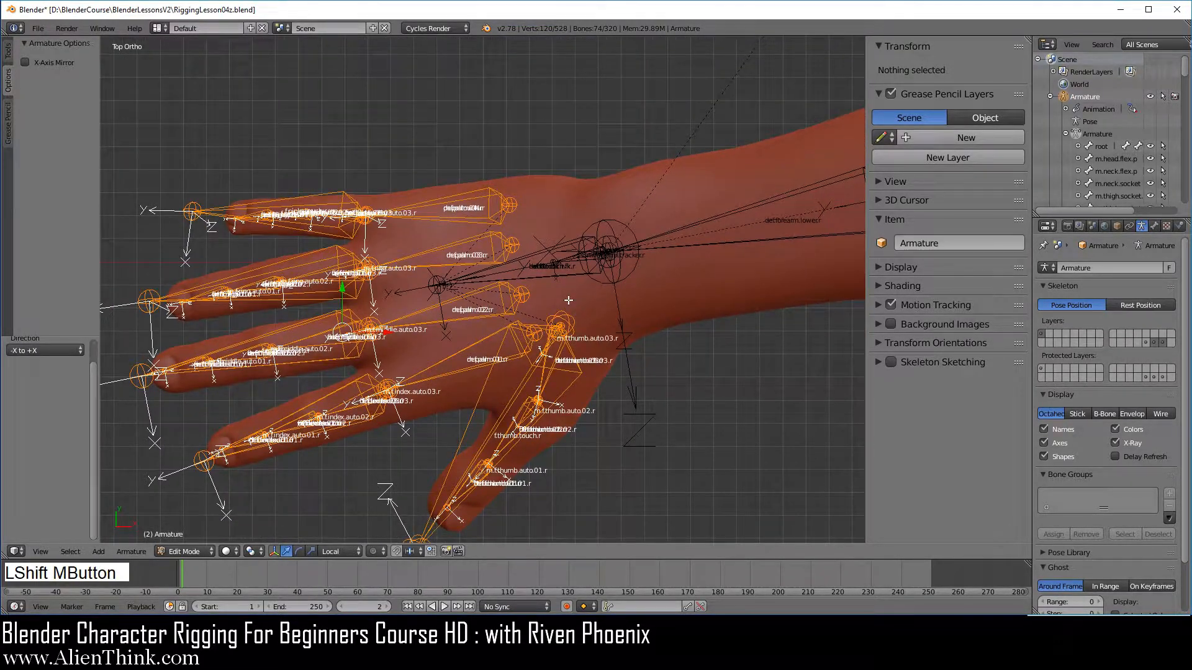
{"action": "key", "text": "g"}
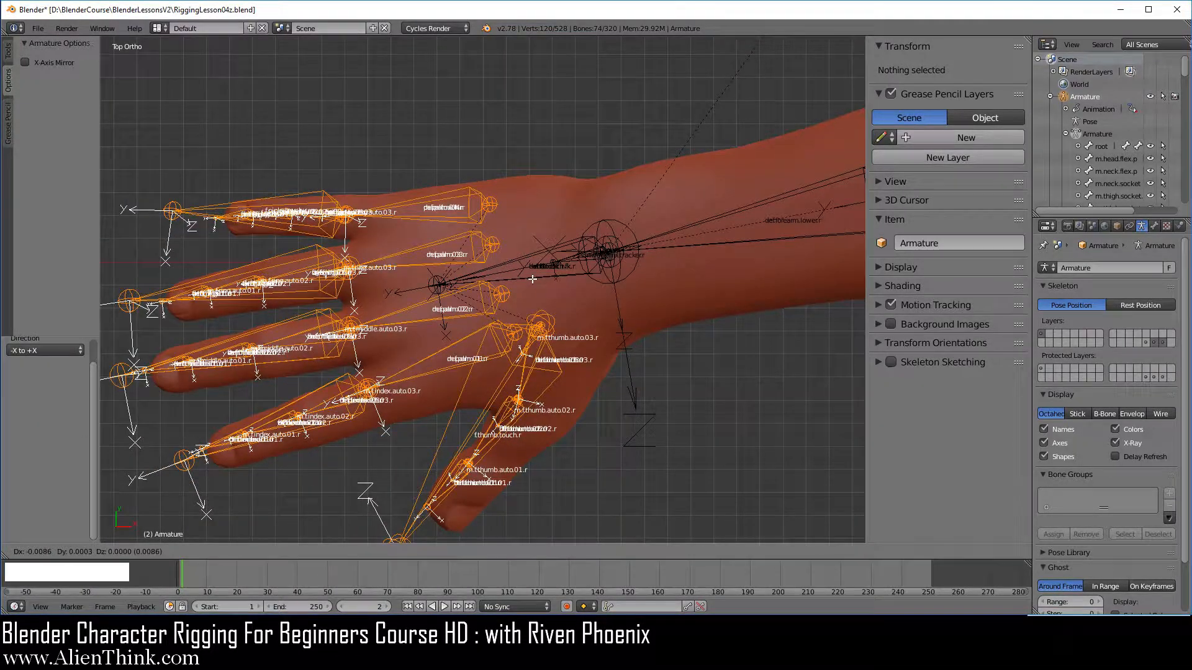
{"action": "right_click", "coordinate": [532, 279]}
{"action": "scroll", "coordinate": [413, 467], "scroll_direction": "down", "scroll_amount": 4}
Step: Switch the armature to Pose Mode and deselect all bones
{"action": "left_click", "coordinate": [185, 551]}
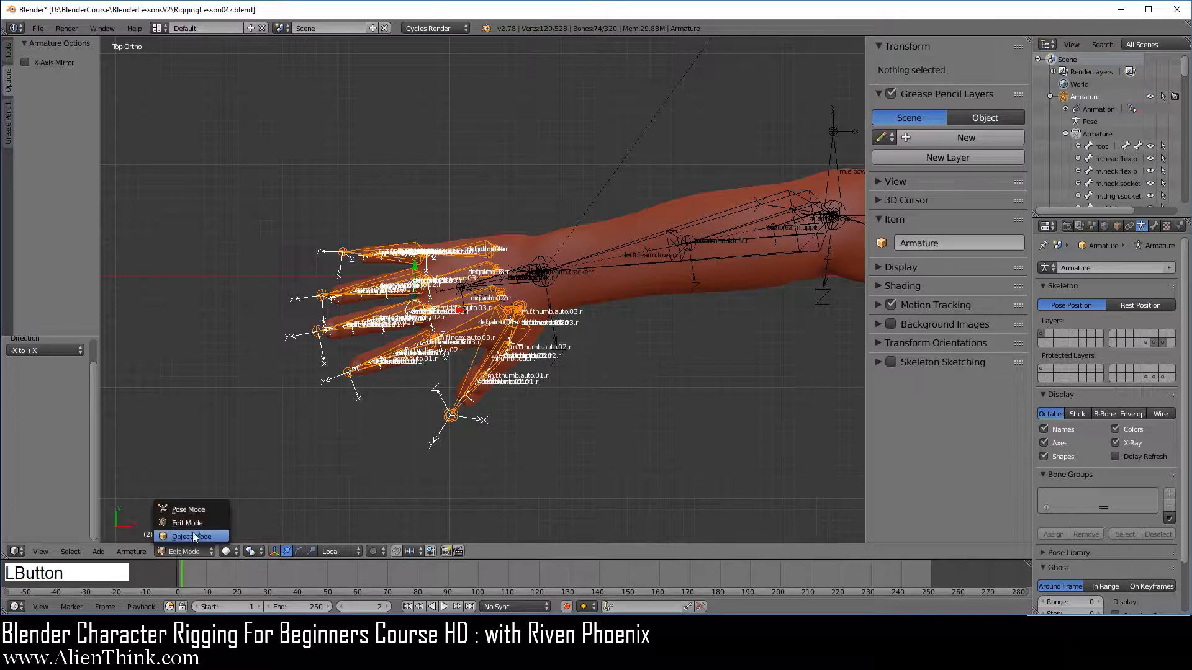
{"action": "left_click", "coordinate": [195, 510]}
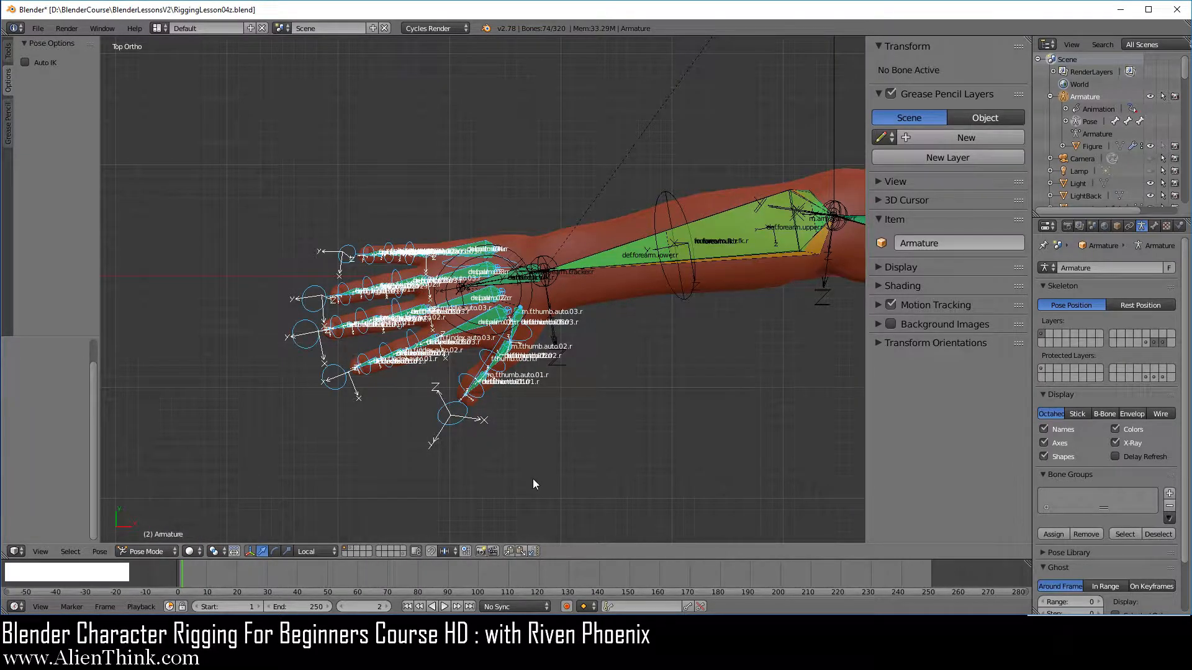
{"action": "key", "text": "a"}
Step: Test the right hand's thumb, index and middle finger curl controls (f.thumb.touch.r, f.index.touch.r, f.middle.touch.r) with trial scaling
{"action": "middle_click_drag", "start_coordinate": [545, 480], "coordinate": [758, 250]}
{"action": "middle_click_drag", "start_coordinate": [397, 215], "coordinate": [426, 352]}
{"action": "scroll", "coordinate": [483, 375], "scroll_direction": "up", "scroll_amount": 8}
{"action": "scroll", "coordinate": [605, 371], "scroll_direction": "up", "scroll_amount": 4}
{"action": "middle_click_drag", "start_coordinate": [606, 370], "coordinate": [483, 240]}
{"action": "middle_click_drag", "start_coordinate": [596, 327], "coordinate": [414, 273]}
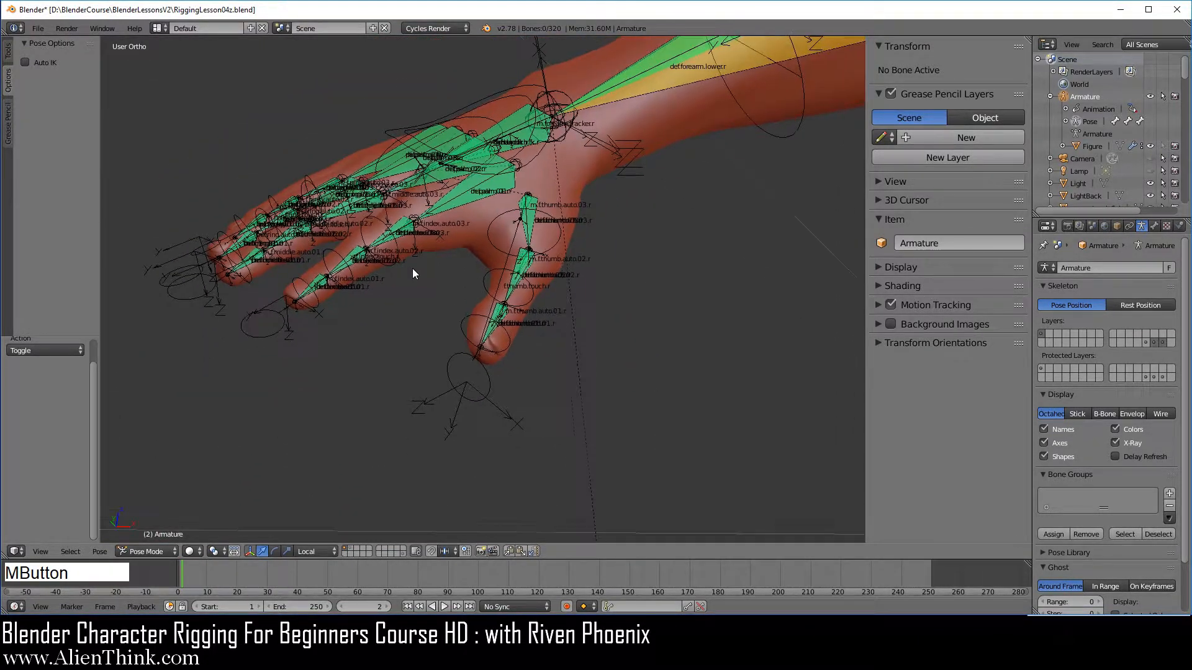
{"action": "right_click", "coordinate": [483, 405]}
{"action": "key", "text": "s"}
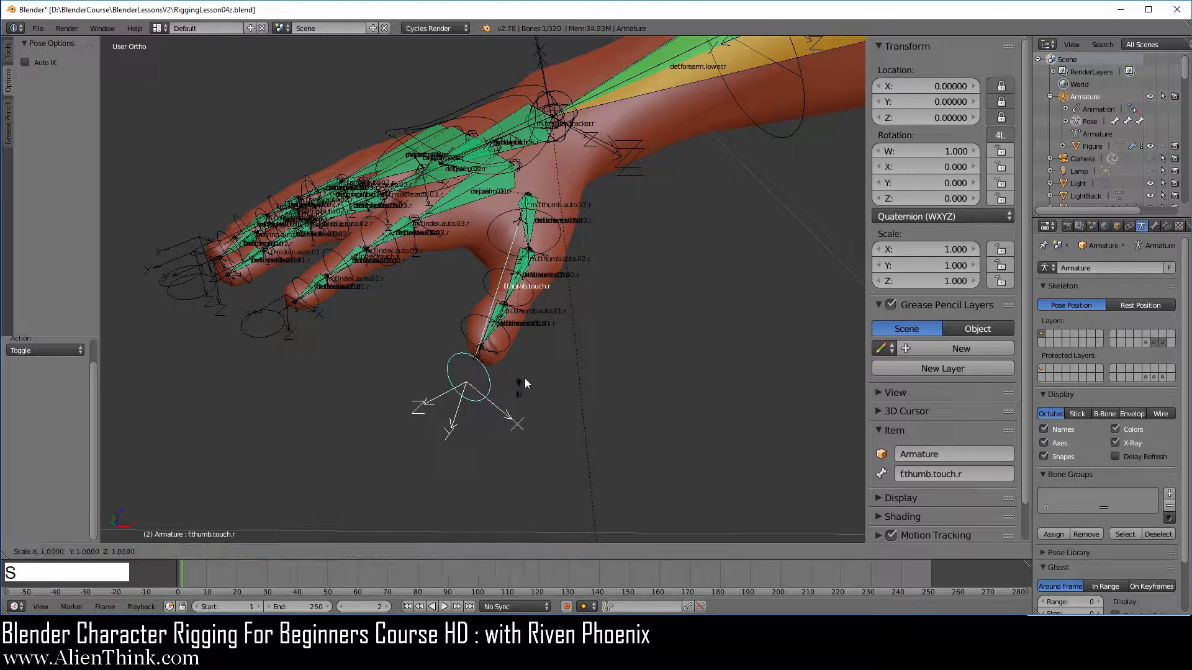
{"action": "right_click", "coordinate": [434, 366]}
{"action": "right_click", "coordinate": [268, 328]}
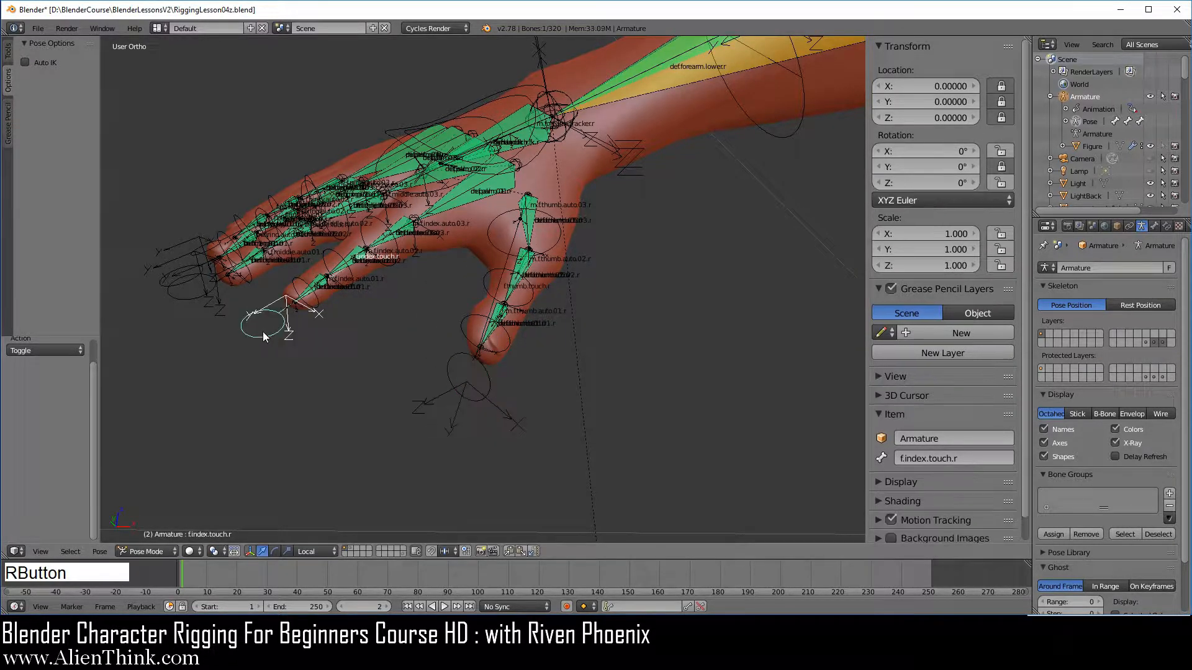
{"action": "key", "text": "s"}
{"action": "right_click", "coordinate": [384, 314]}
{"action": "right_click", "coordinate": [196, 296]}
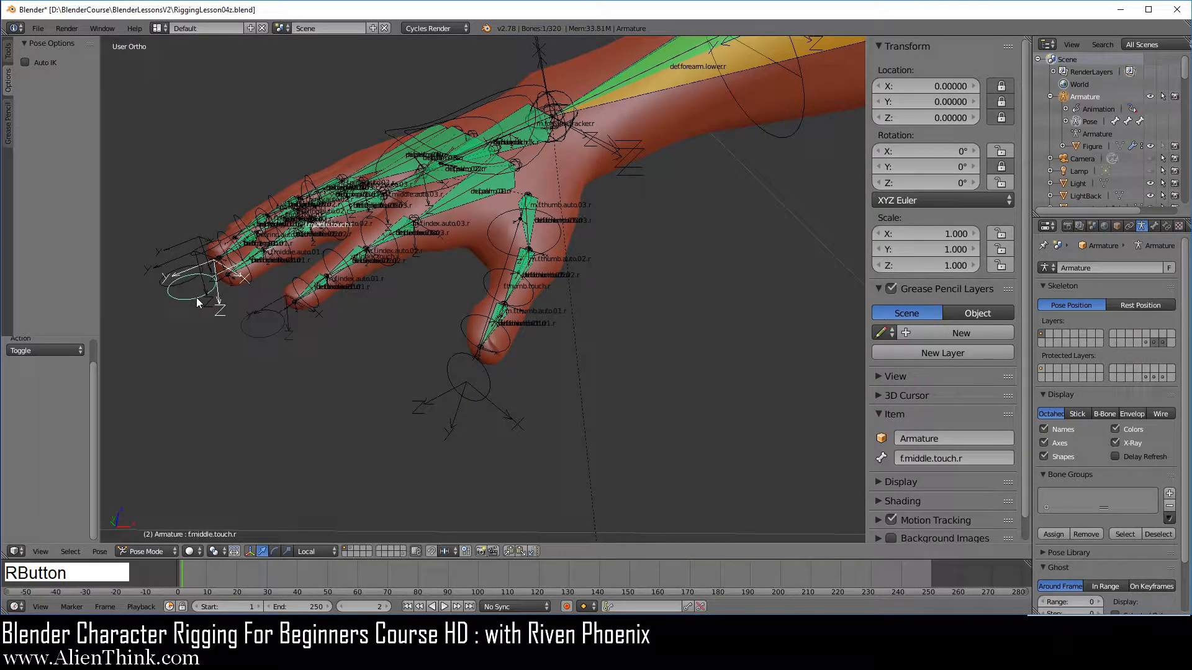
{"action": "key", "text": "s"}
{"action": "right_click", "coordinate": [316, 311]}
Step: Test the right hand's ring and pinky curl controls (f.ring.touch.r, f.pinky.touch.r) with trial scaling
{"action": "middle_click_drag", "start_coordinate": [316, 312], "coordinate": [462, 348]}
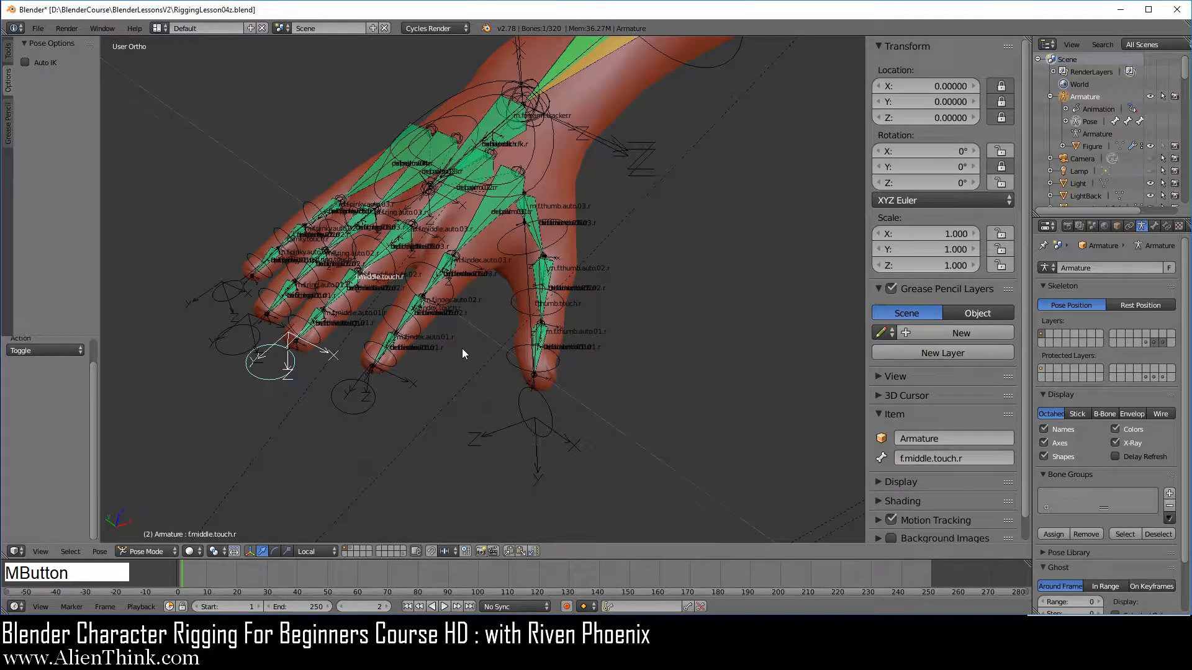
{"action": "right_click", "coordinate": [255, 336]}
{"action": "key", "text": "s"}
{"action": "right_click", "coordinate": [292, 317]}
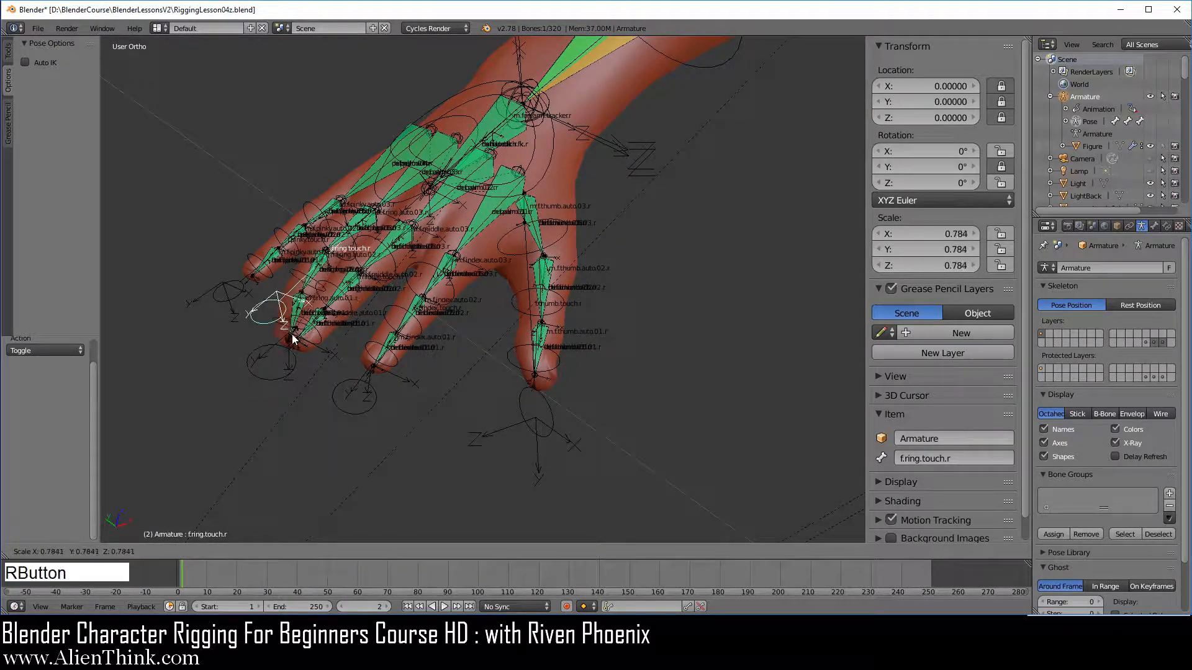
{"action": "right_click", "coordinate": [207, 298]}
{"action": "key", "text": "s"}
{"action": "right_click", "coordinate": [353, 315]}
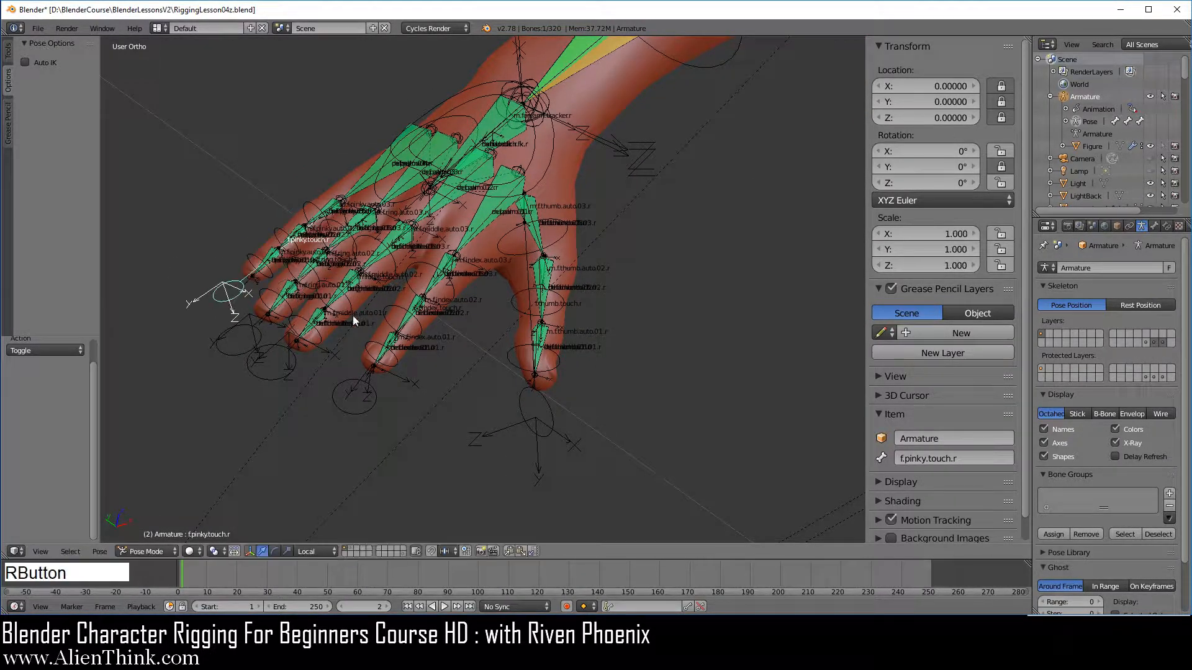
Step: Test the right palm control palm.touch.r with a trial rotation, viewing the hand from the pinky side
{"action": "middle_click_drag", "start_coordinate": [513, 332], "coordinate": [409, 277]}
{"action": "right_click", "coordinate": [408, 277]}
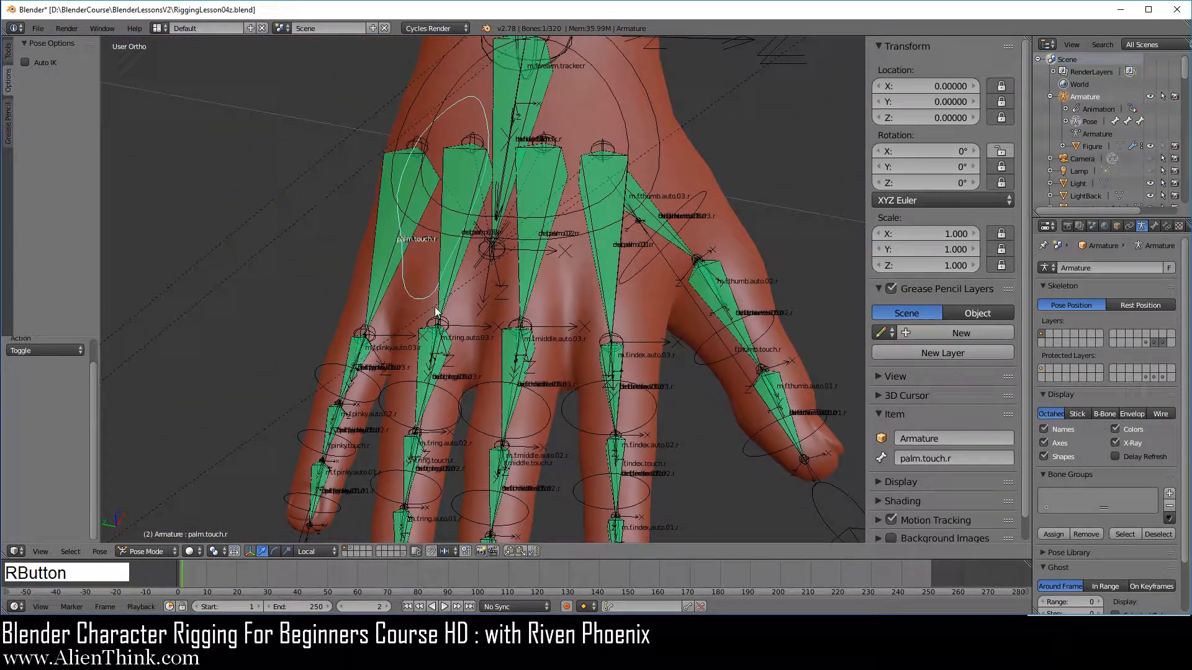
{"action": "middle_click_drag", "start_coordinate": [447, 442], "coordinate": [583, 296]}
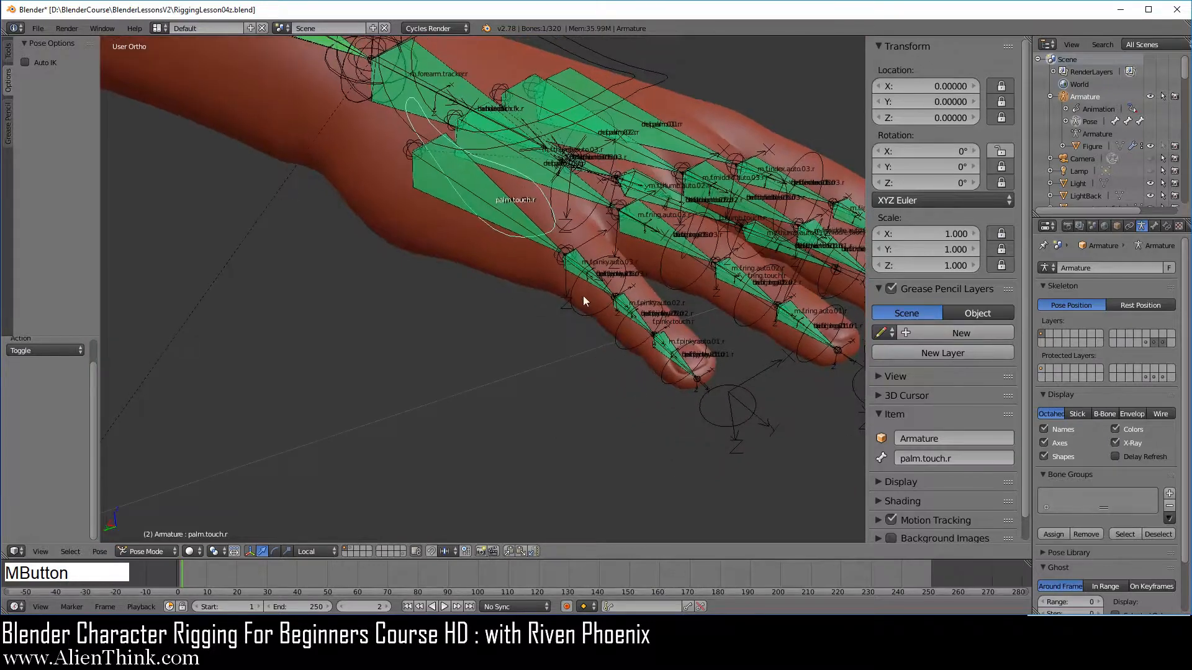
{"action": "key", "text": "r"}
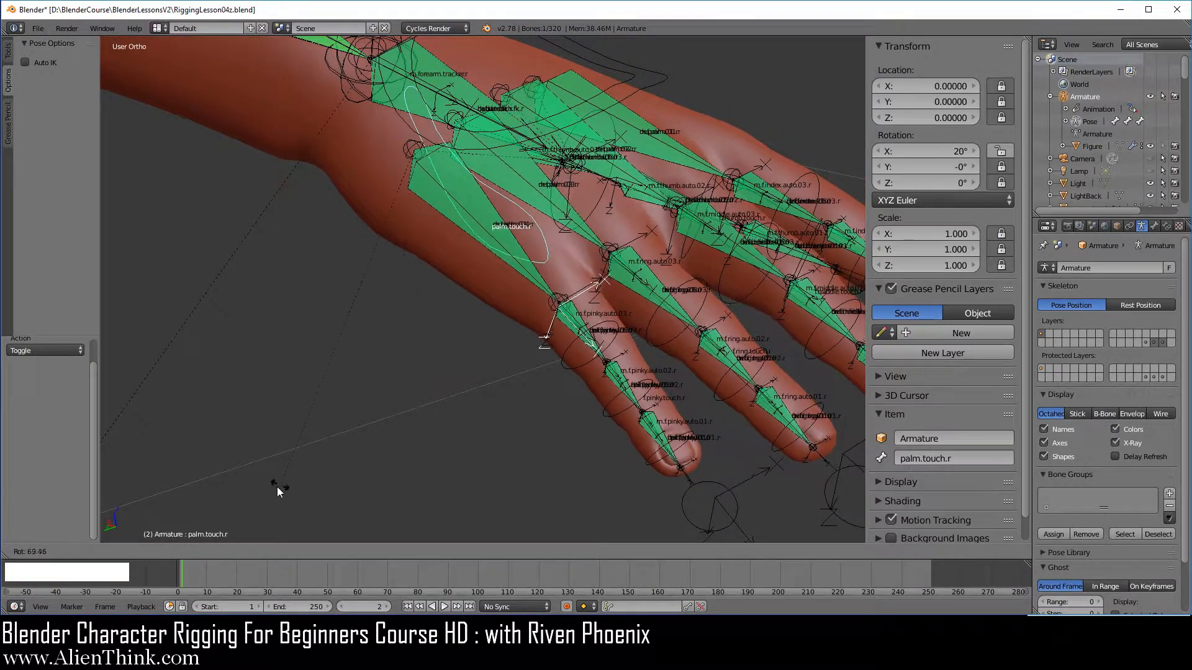
{"action": "right_click", "coordinate": [556, 363]}
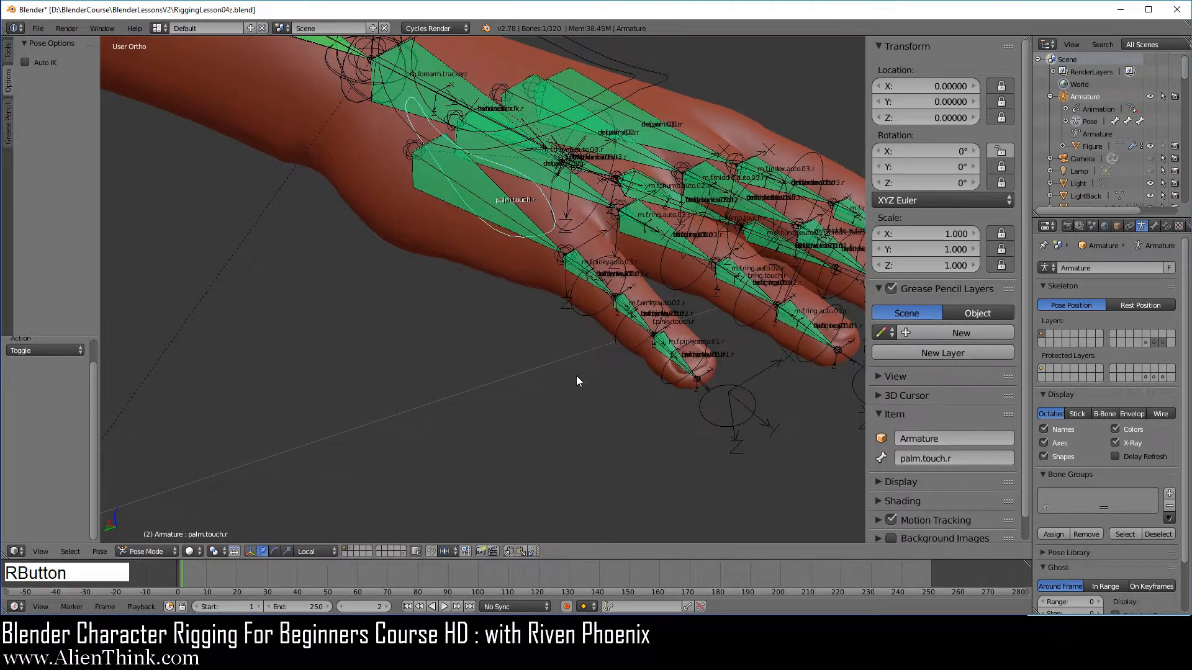
Step: Test the right pinky's individual joint controls, f.pinky.touch.03.r, 02.r and 01.r, with trial trackball rotations
{"action": "right_click", "coordinate": [576, 316]}
{"action": "key", "text": "r"}
{"action": "key", "text": "r"}
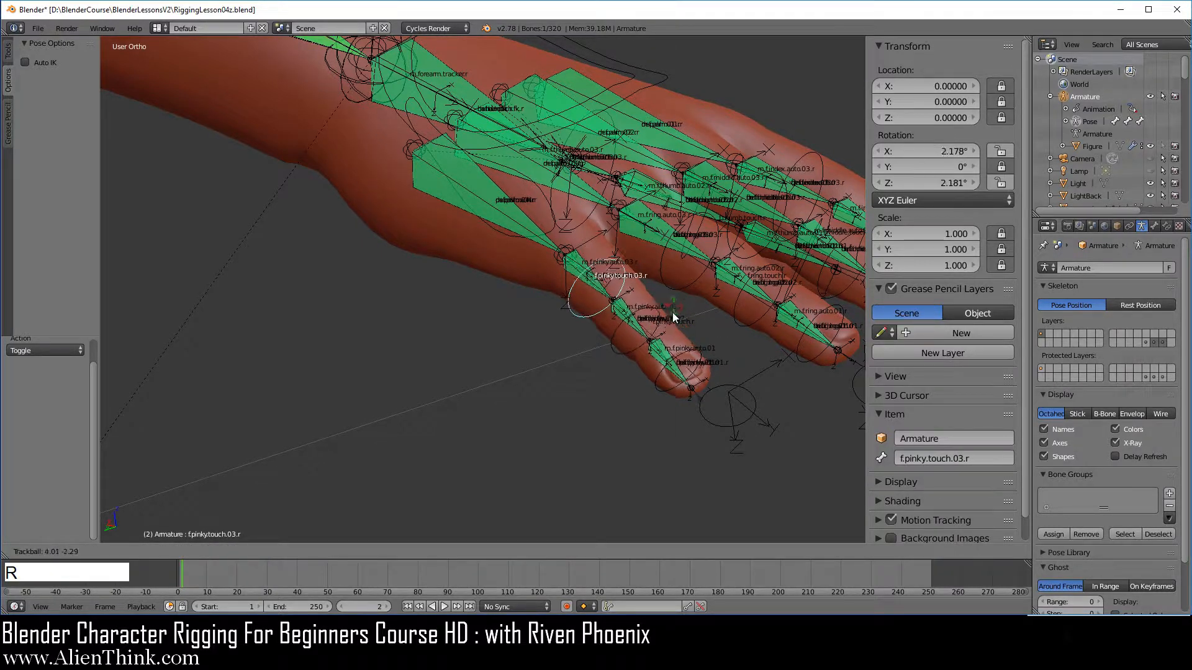
{"action": "right_click", "coordinate": [665, 333]}
{"action": "right_click", "coordinate": [656, 305]}
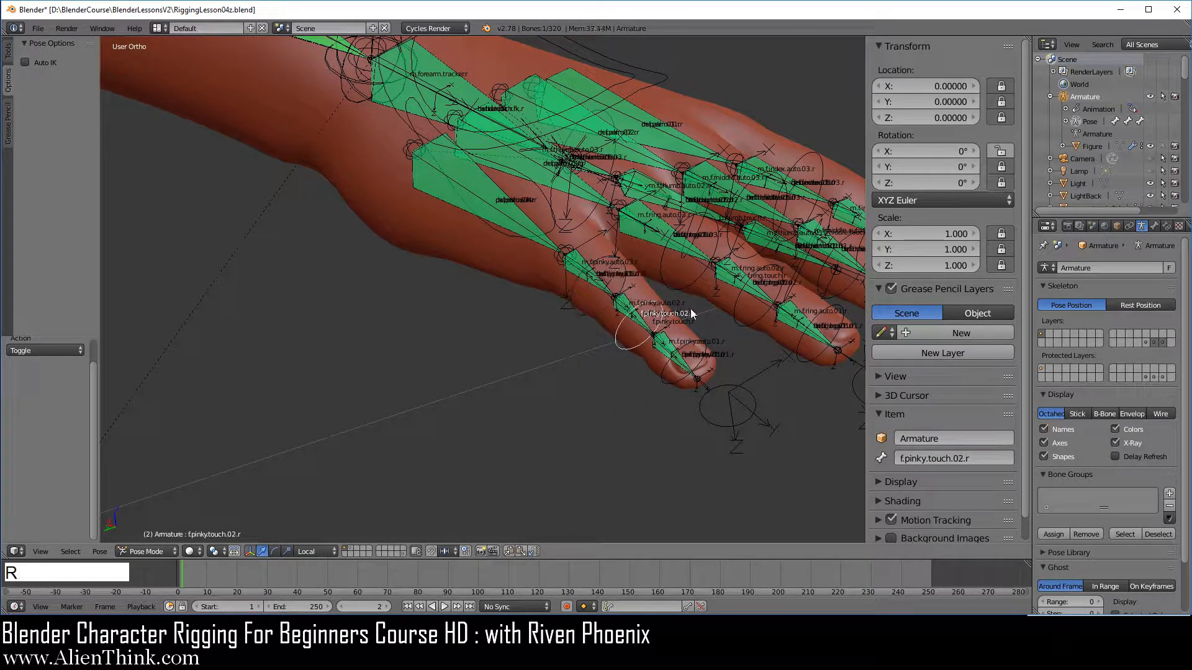
{"action": "key", "text": "r"}
{"action": "key", "text": "r"}
{"action": "right_click", "coordinate": [698, 353]}
{"action": "key", "text": "r"}
{"action": "key", "text": "r"}
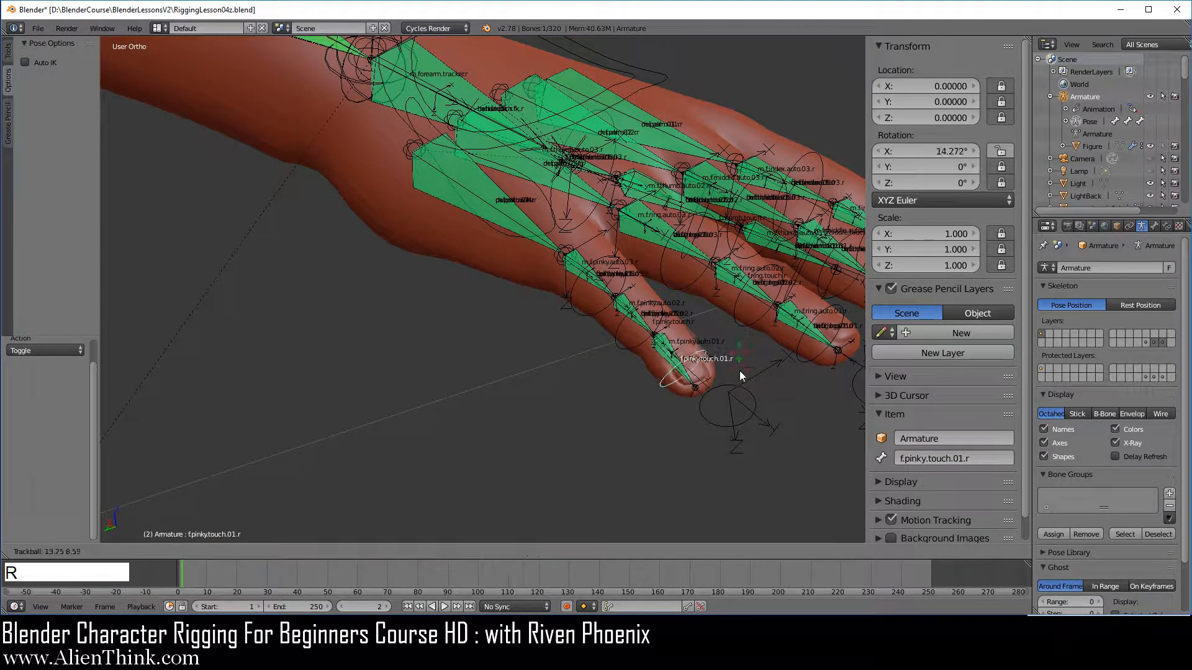
{"action": "right_click", "coordinate": [741, 372]}
Step: Test the right ring finger's joint controls, including f.ring.touch.03.r and f.ring.touch.01.r, with trial rotations
{"action": "middle_click_drag", "start_coordinate": [742, 374], "coordinate": [546, 302], "text": "shift"}
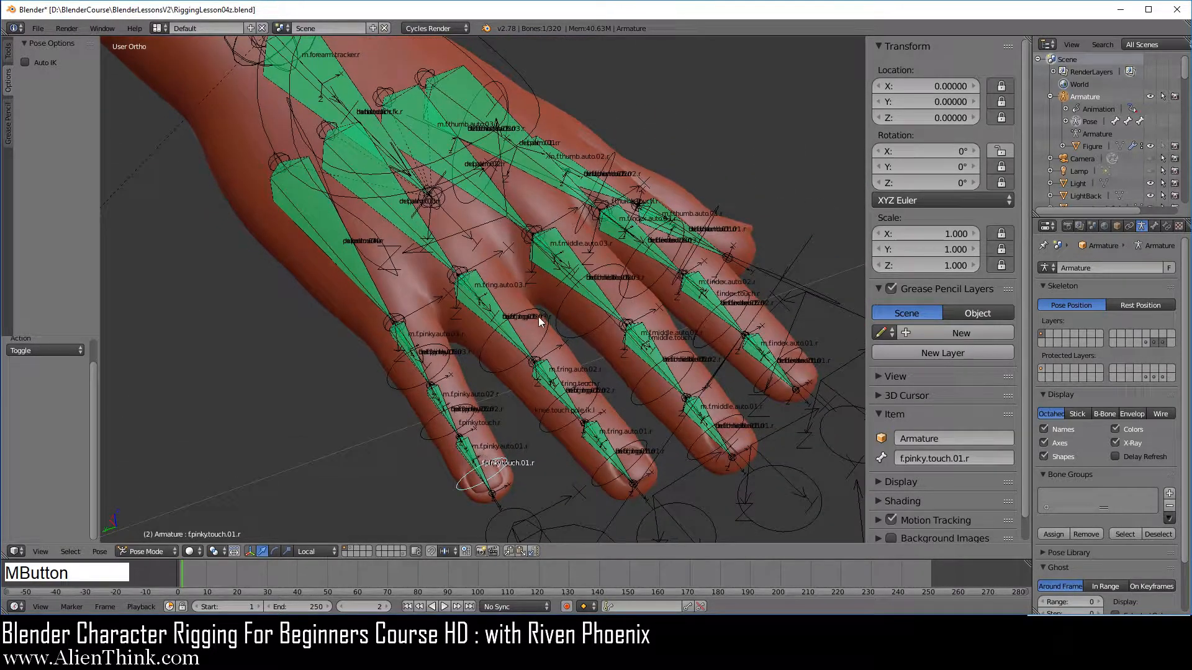
{"action": "right_click", "coordinate": [538, 317]}
{"action": "right_click", "coordinate": [574, 356]}
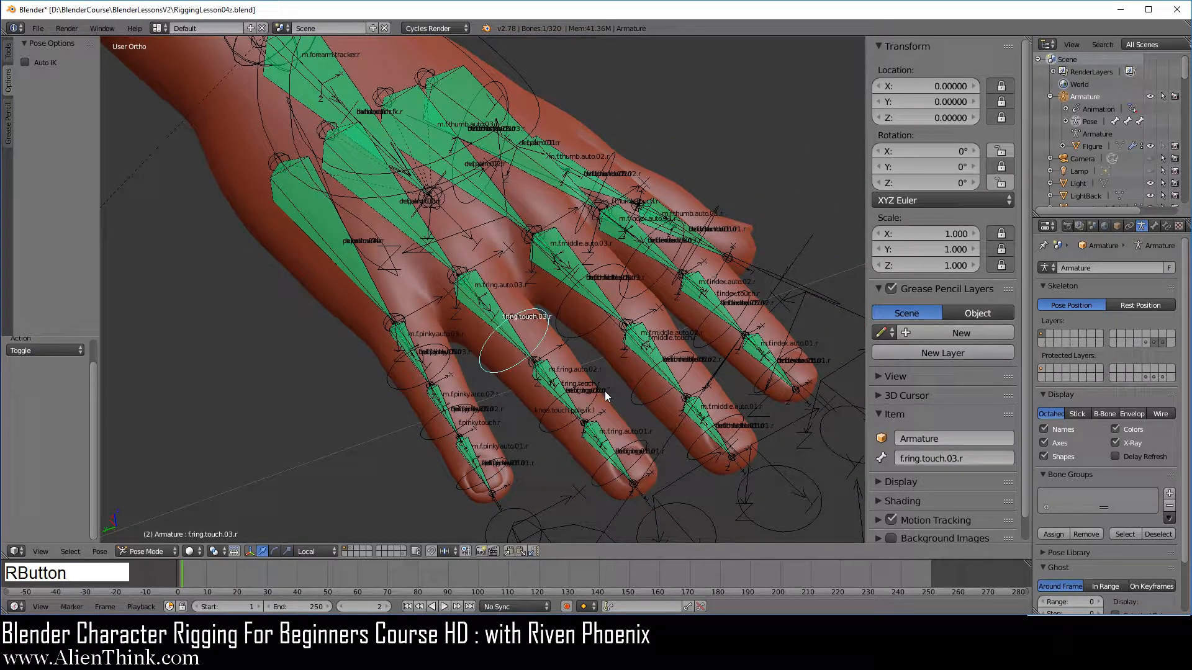
{"action": "key", "text": "r"}
{"action": "key", "text": "r"}
{"action": "right_click", "coordinate": [628, 410]}
{"action": "right_click", "coordinate": [643, 452]}
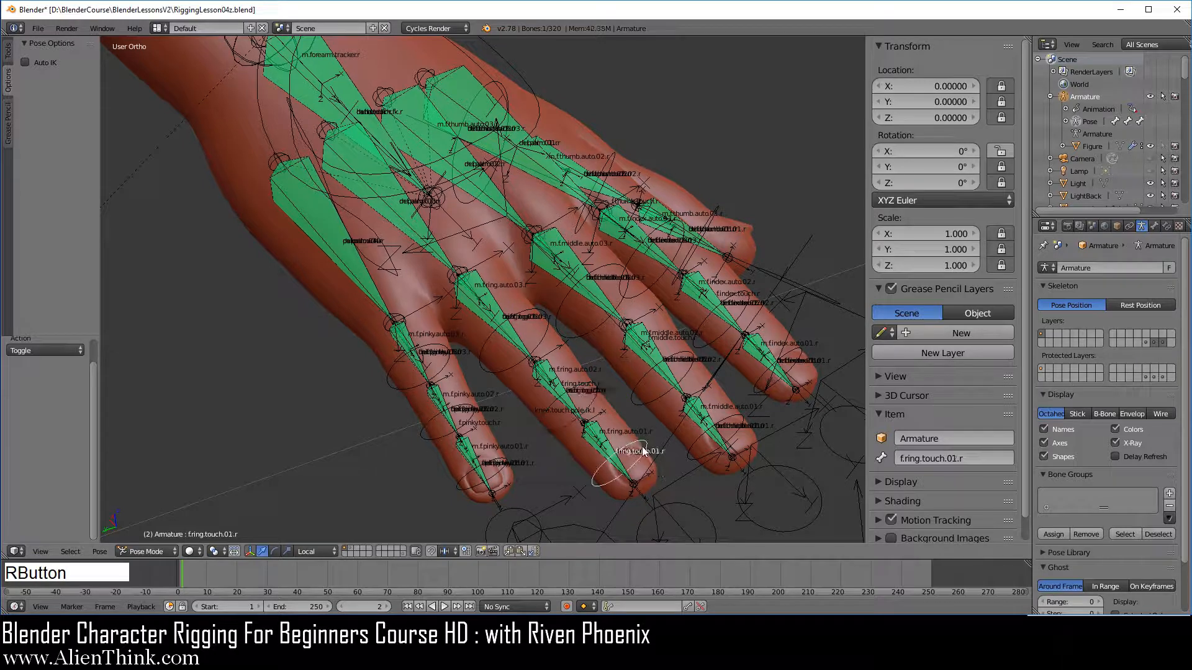
{"action": "key", "text": "r"}
{"action": "key", "text": "r"}
{"action": "right_click", "coordinate": [629, 351]}
Step: Test the right middle finger's joint controls, f.middle.touch.03.r, 02.r and 01.r, with trial rotations
{"action": "right_click", "coordinate": [608, 274]}
{"action": "key", "text": "r"}
{"action": "key", "text": "r"}
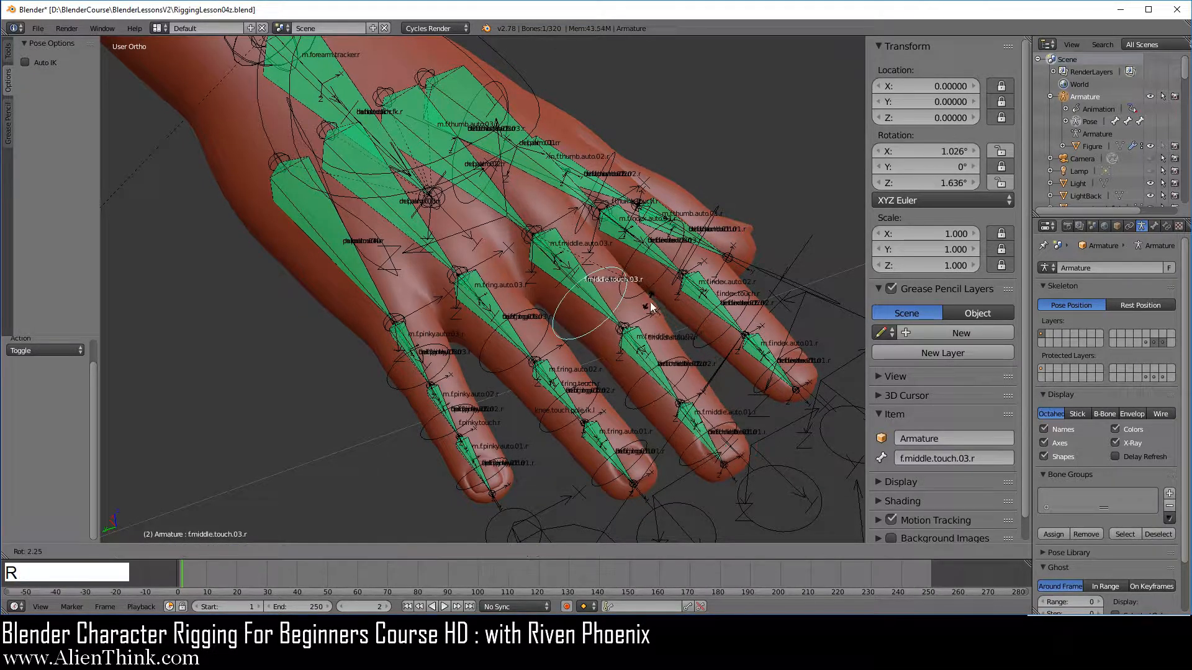
{"action": "right_click", "coordinate": [651, 314]}
{"action": "right_click", "coordinate": [681, 356]}
{"action": "key", "text": "r"}
{"action": "key", "text": "r"}
{"action": "right_click", "coordinate": [707, 384]}
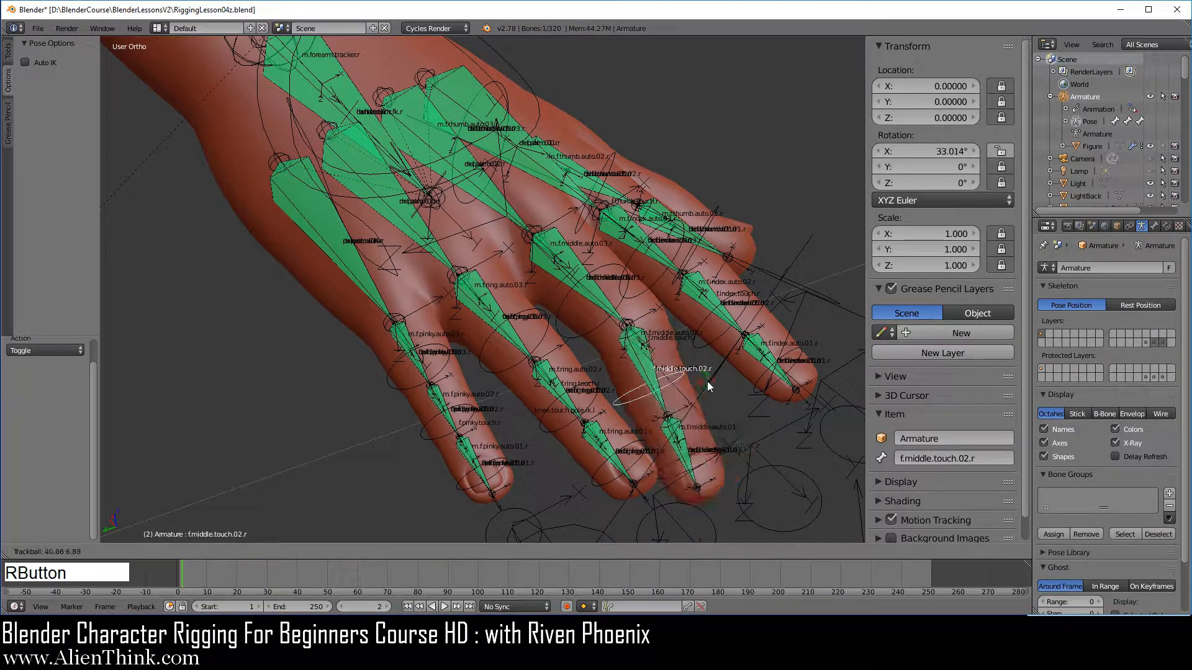
{"action": "right_click", "coordinate": [735, 420]}
{"action": "key", "text": "r"}
{"action": "key", "text": "r"}
{"action": "right_click", "coordinate": [750, 407]}
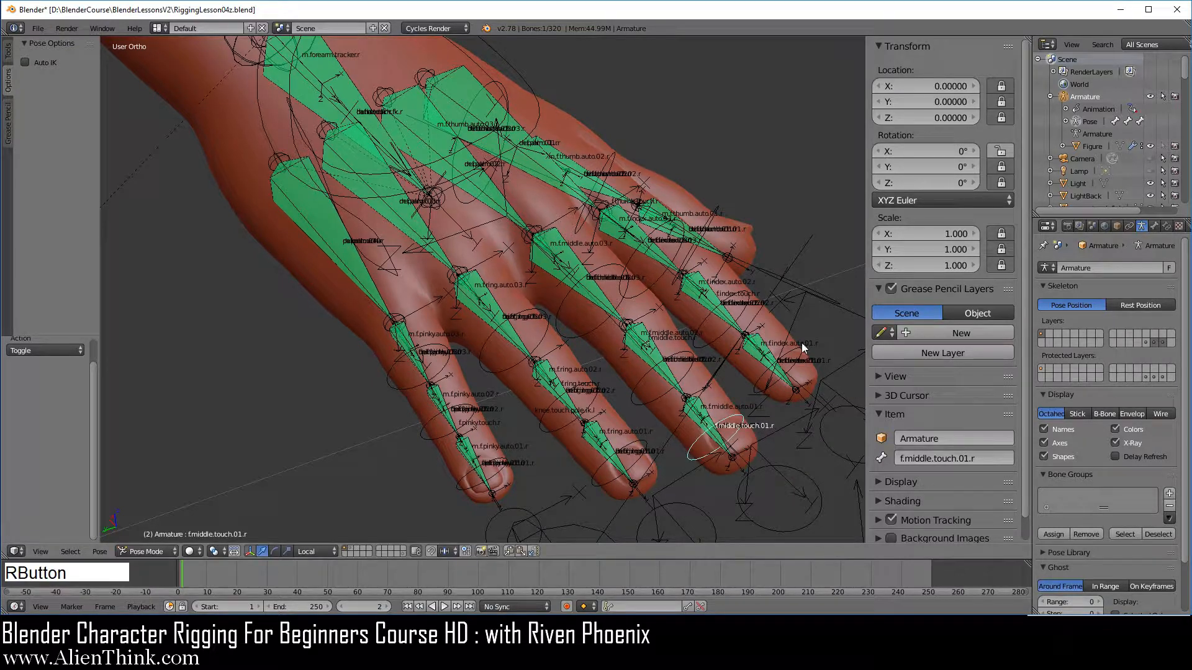
Step: Test the right index finger's joint controls from the tip to f.index.touch.03.r with trial rotations
{"action": "right_click", "coordinate": [801, 350]}
{"action": "key", "text": "r"}
{"action": "key", "text": "r"}
{"action": "right_click", "coordinate": [783, 342]}
{"action": "right_click", "coordinate": [744, 295]}
{"action": "key", "text": "r"}
{"action": "key", "text": "r"}
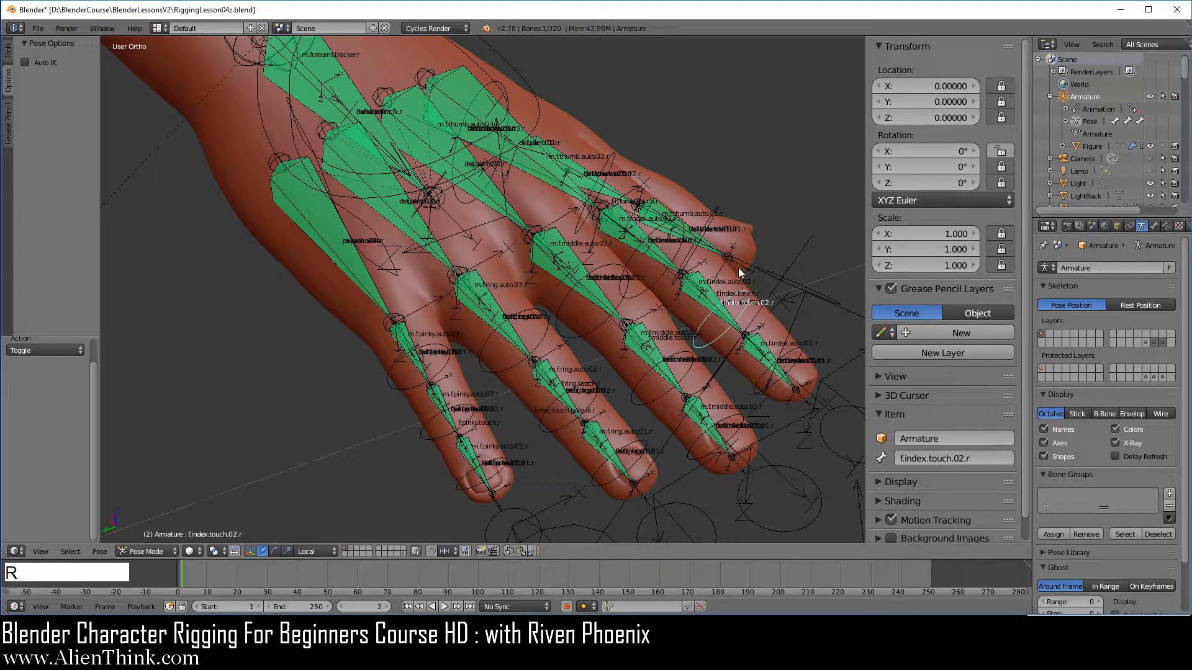
{"action": "right_click", "coordinate": [731, 268]}
{"action": "right_click", "coordinate": [651, 293]}
{"action": "key", "text": "r"}
{"action": "key", "text": "r"}
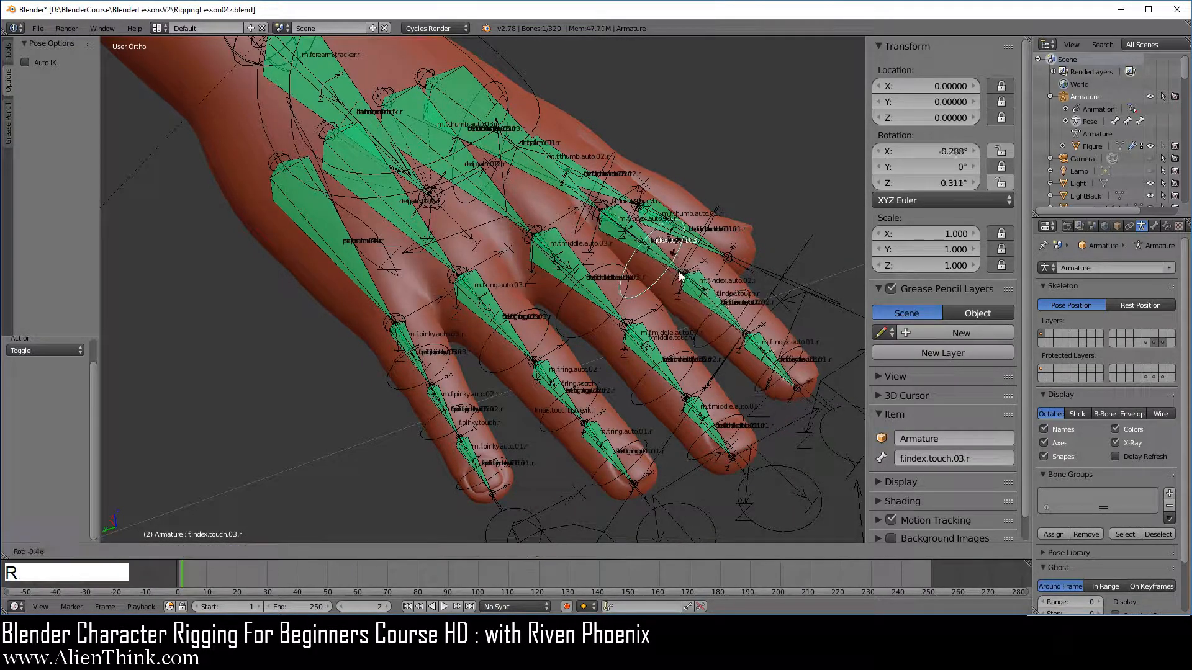
{"action": "right_click", "coordinate": [622, 246]}
Step: Test the right thumb's joint controls, including f.thumb.touch.01.r and f.thumb.touch.03.r, with trial rotations
{"action": "middle_click_drag", "start_coordinate": [620, 249], "coordinate": [504, 327]}
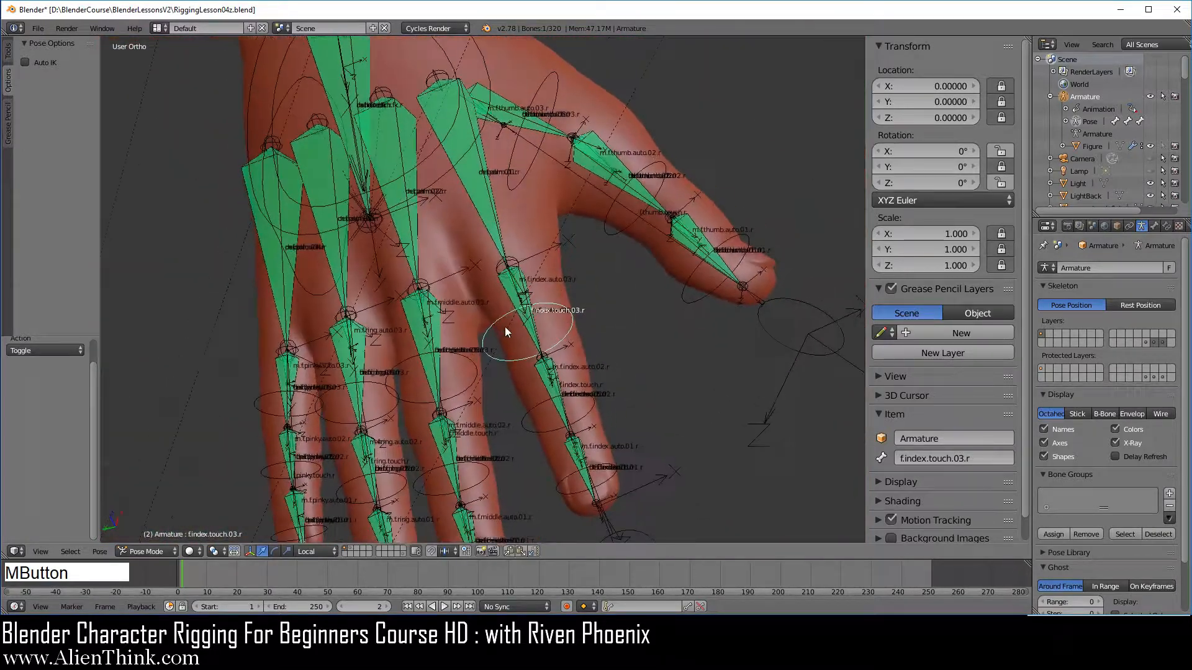
{"action": "right_click", "coordinate": [681, 177]}
{"action": "key", "text": "r"}
{"action": "key", "text": "r"}
{"action": "right_click", "coordinate": [714, 216]}
{"action": "right_click", "coordinate": [743, 237]}
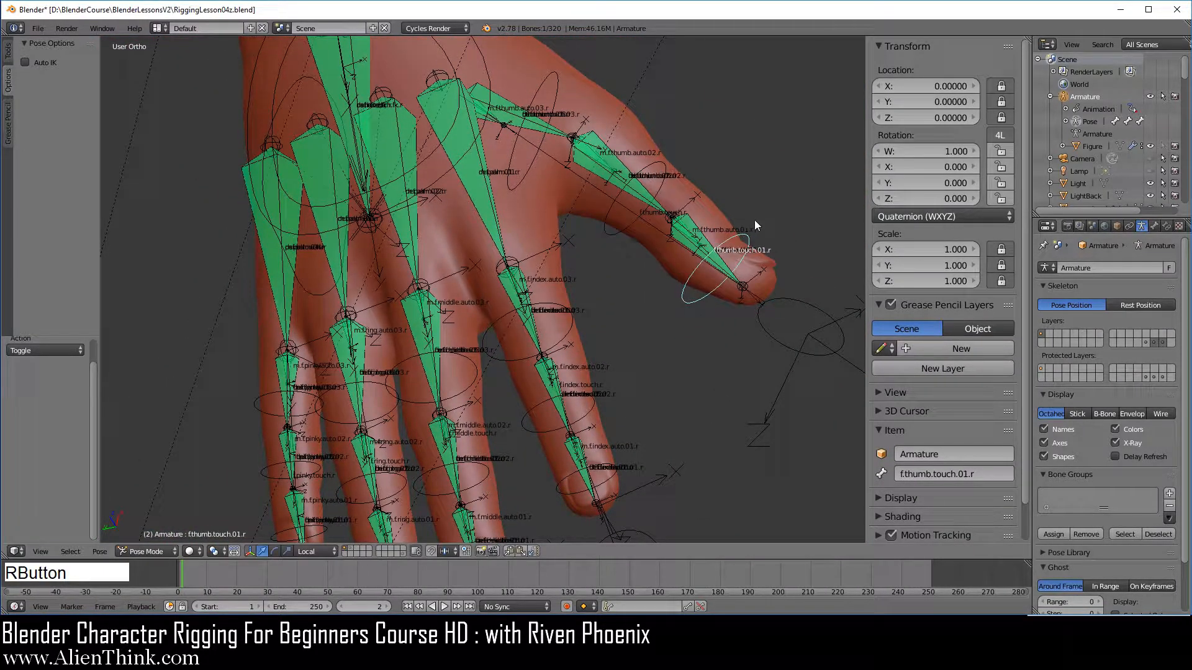
{"action": "key", "text": "r"}
{"action": "key", "text": "r"}
{"action": "right_click", "coordinate": [767, 304]}
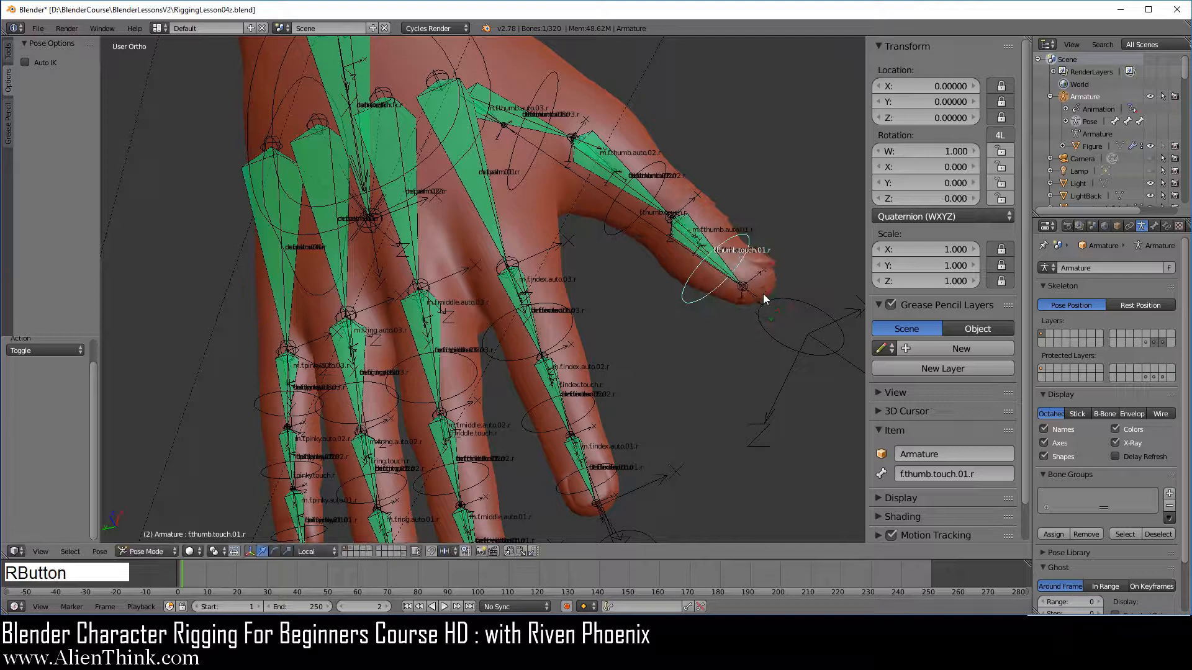
{"action": "right_click", "coordinate": [559, 82]}
{"action": "key", "text": "r"}
{"action": "key", "text": "r"}
{"action": "right_click", "coordinate": [720, 167]}
Step: Save the rig as RiggingLesson05a.blend in the BlenderLessonsV2 folder, replacing the existing file of that name
{"action": "scroll", "coordinate": [559, 246], "scroll_direction": "down", "scroll_amount": 4}
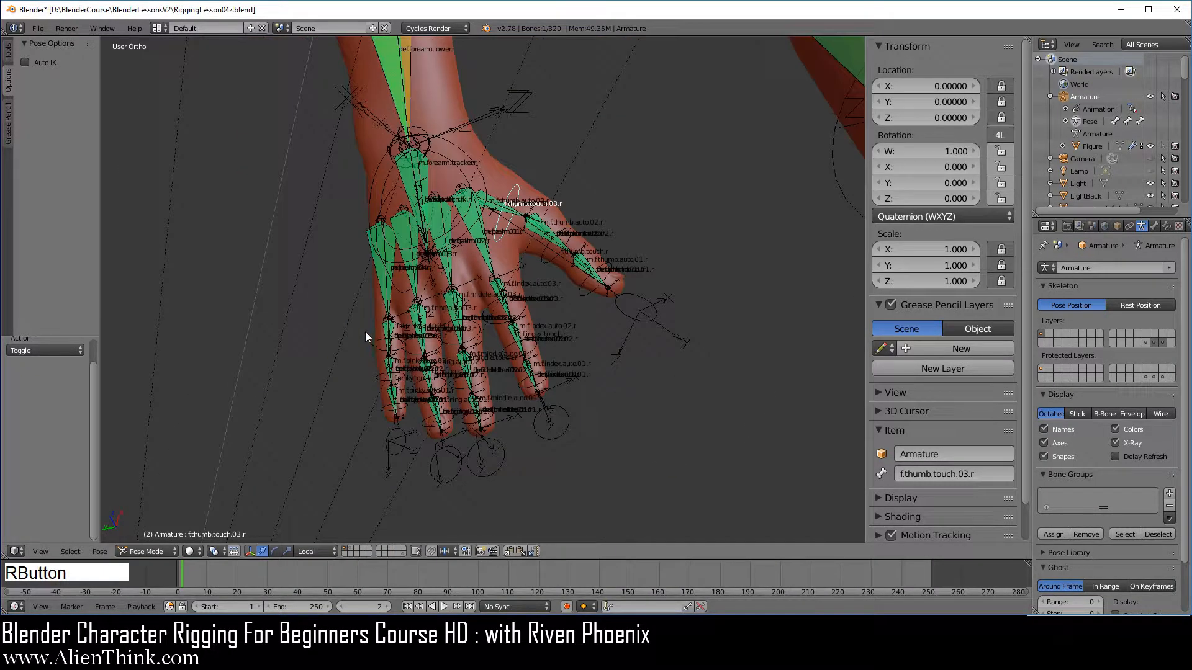
{"action": "middle_click_drag", "start_coordinate": [365, 332], "coordinate": [603, 317]}
{"action": "key", "text": "KP_1"}
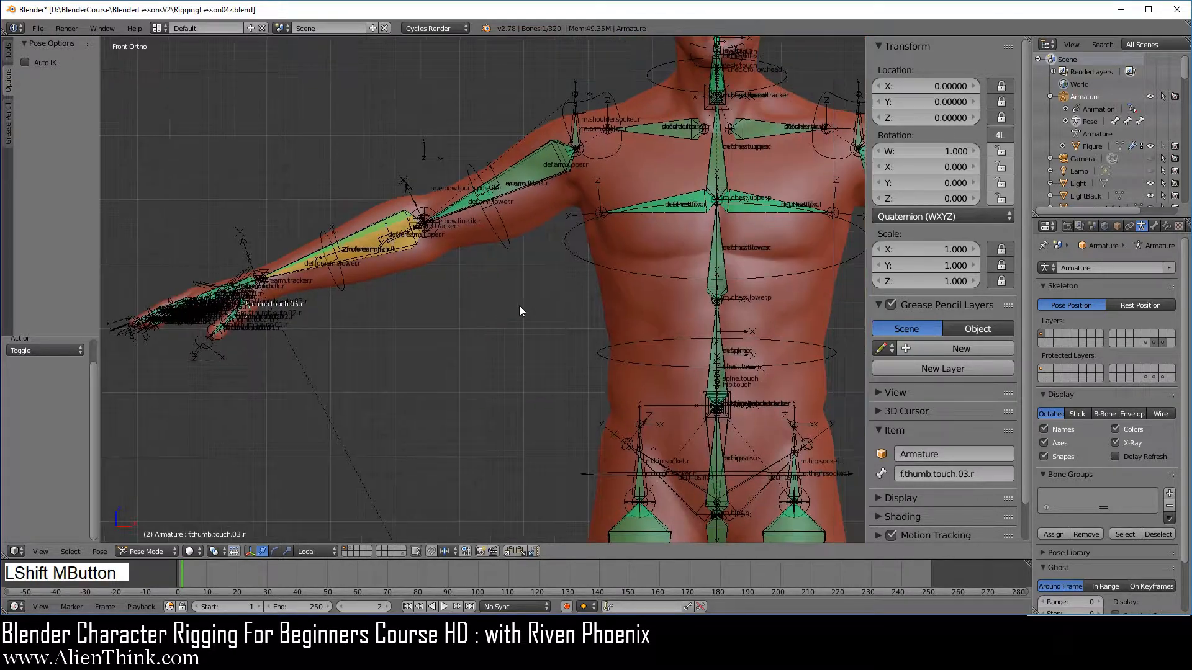
{"action": "middle_click_drag", "start_coordinate": [519, 307], "coordinate": [420, 294], "text": "shift"}
{"action": "scroll", "coordinate": [560, 293], "scroll_direction": "down", "scroll_amount": 2}
{"action": "middle_click_drag", "start_coordinate": [560, 293], "coordinate": [549, 323], "text": "shift"}
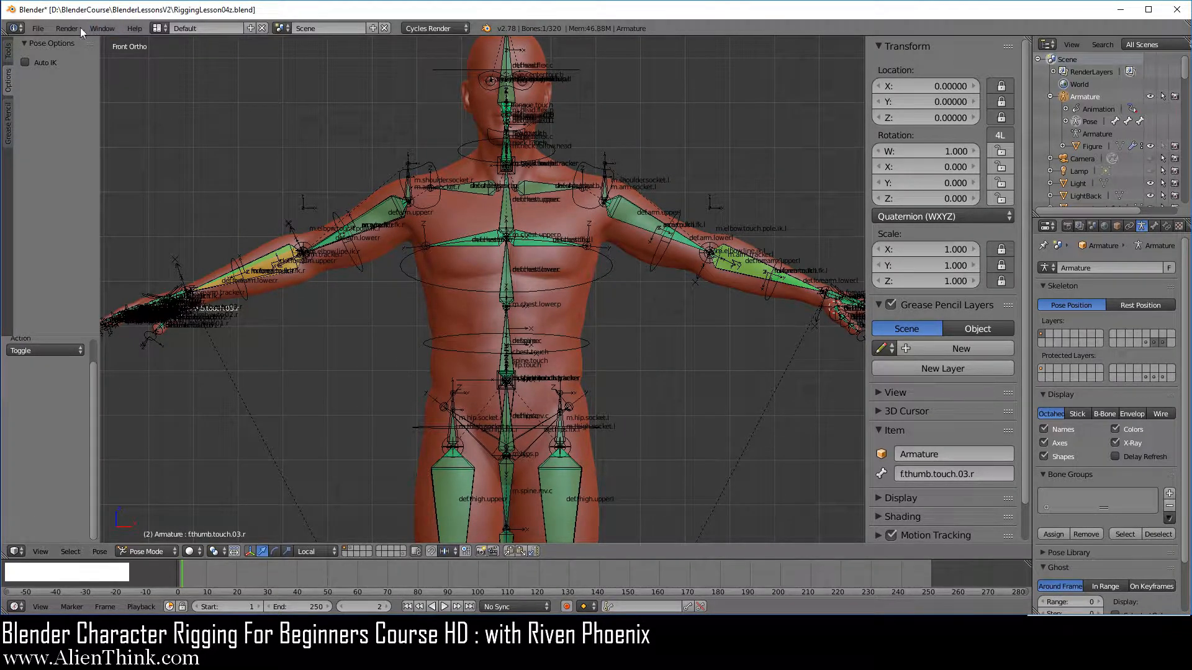
{"action": "left_click", "coordinate": [41, 29]}
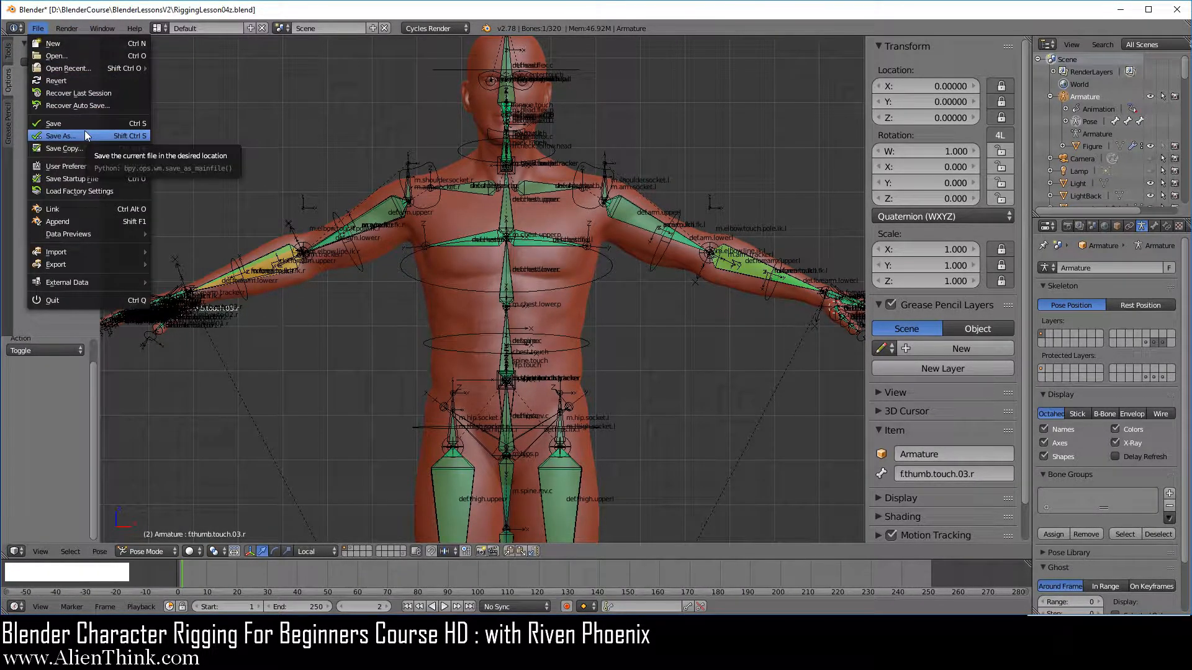
{"action": "left_click", "coordinate": [84, 132]}
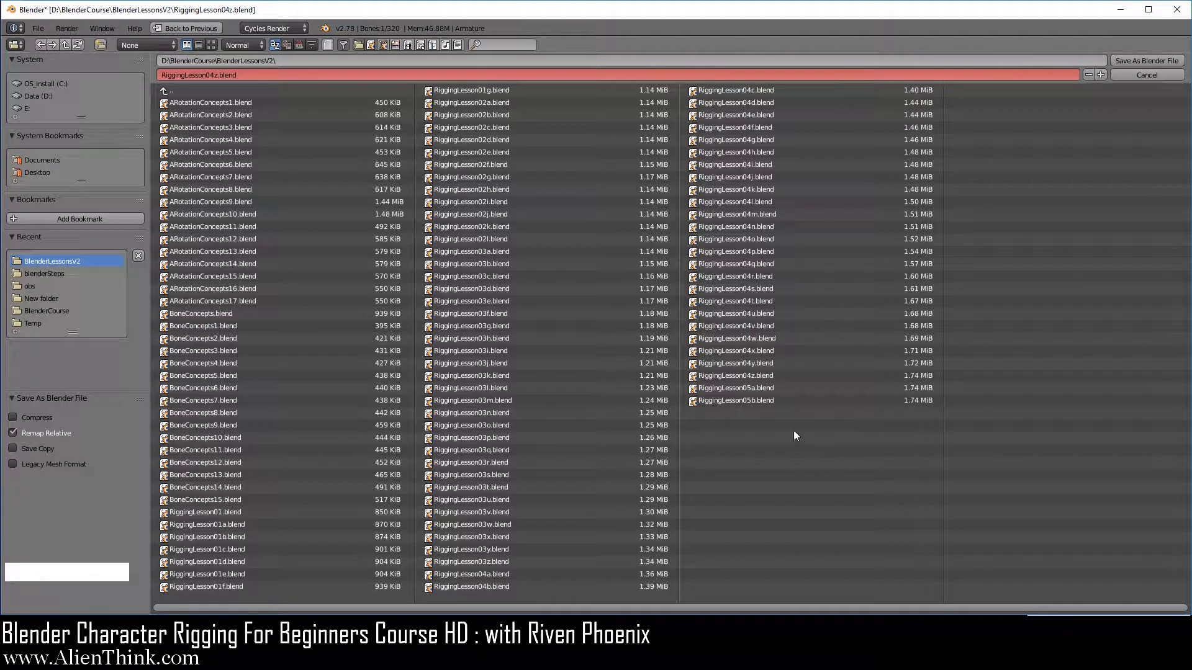
{"action": "left_click", "coordinate": [755, 389]}
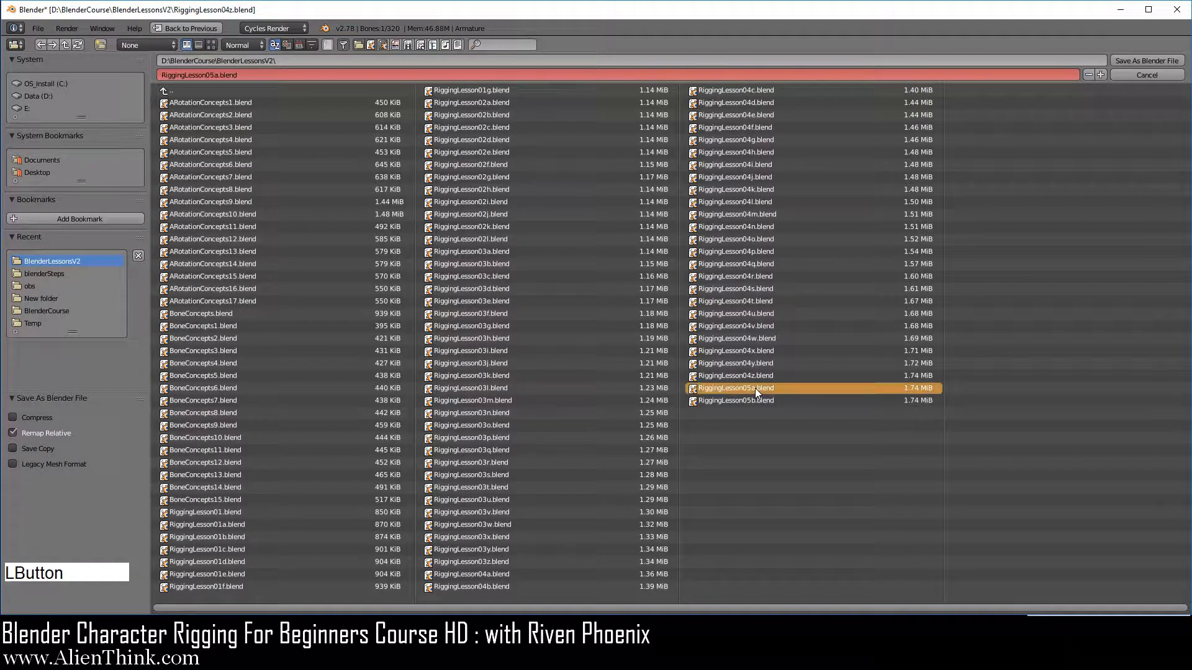
{"action": "left_click", "coordinate": [1141, 60]}
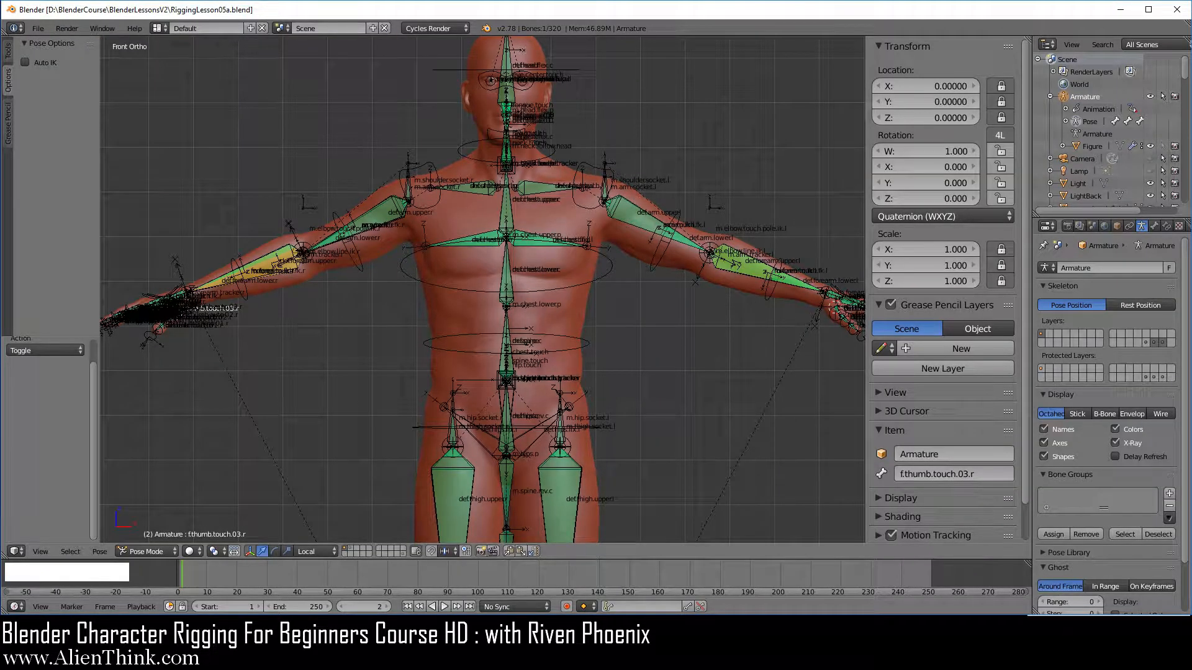
Step: Show only the scene layer with the custom bone shapes and reset the 3D cursor to the world origin
{"action": "key", "text": "F3"}
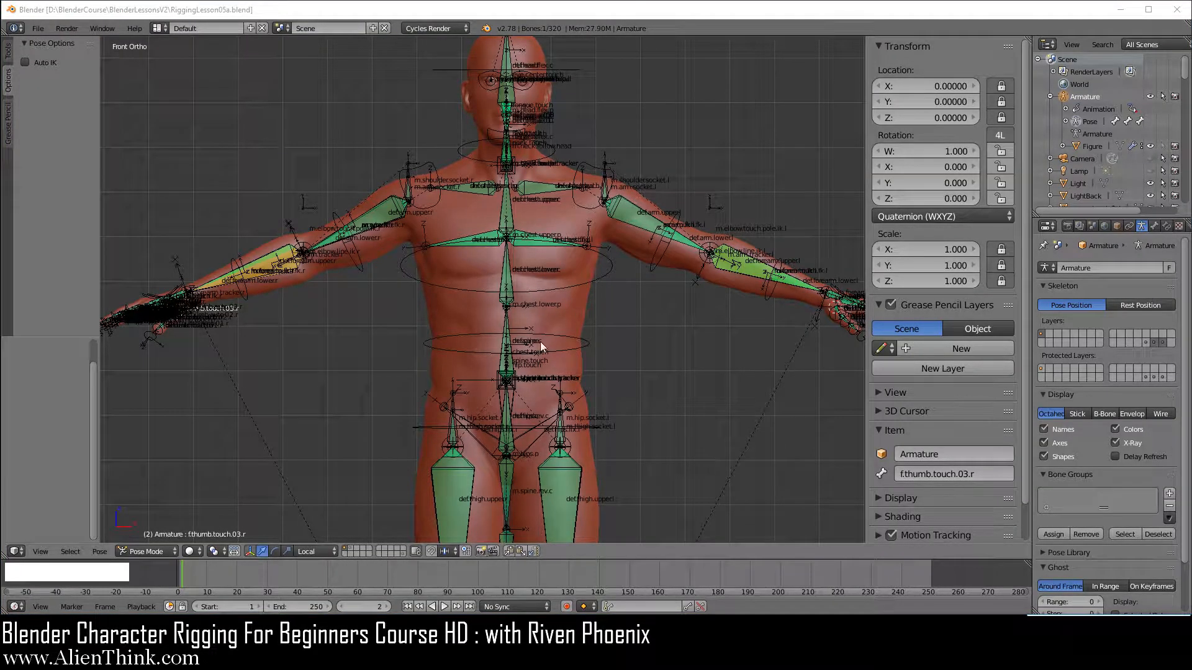
{"action": "left_click", "coordinate": [403, 552]}
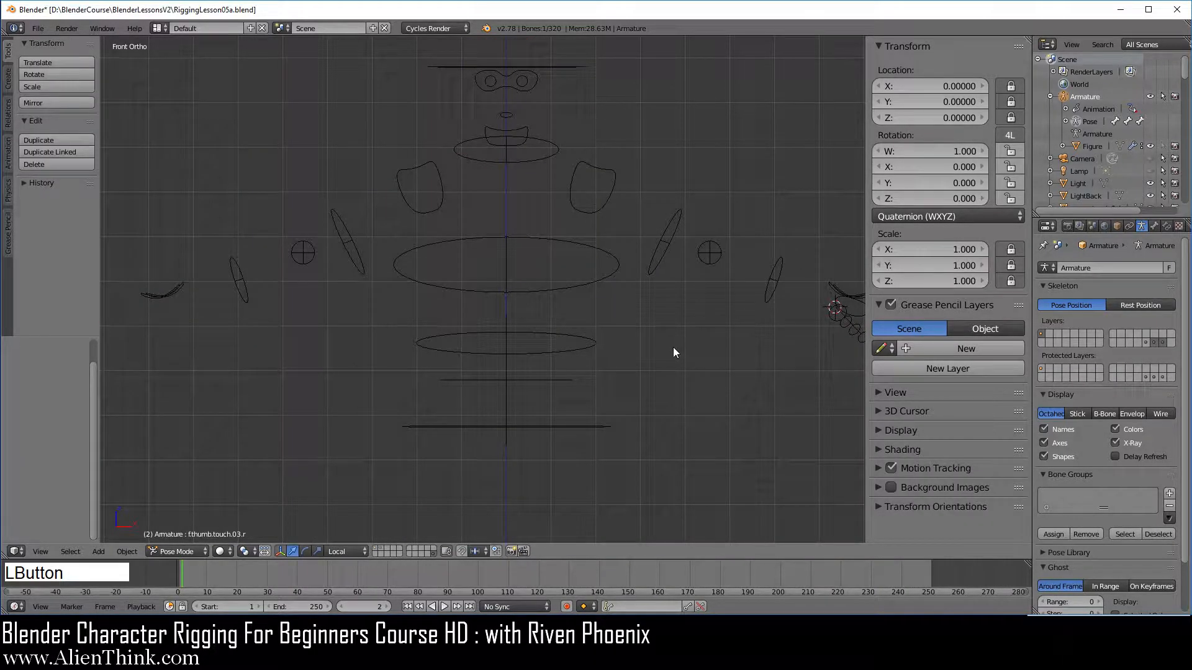
{"action": "key", "text": "shift+c"}
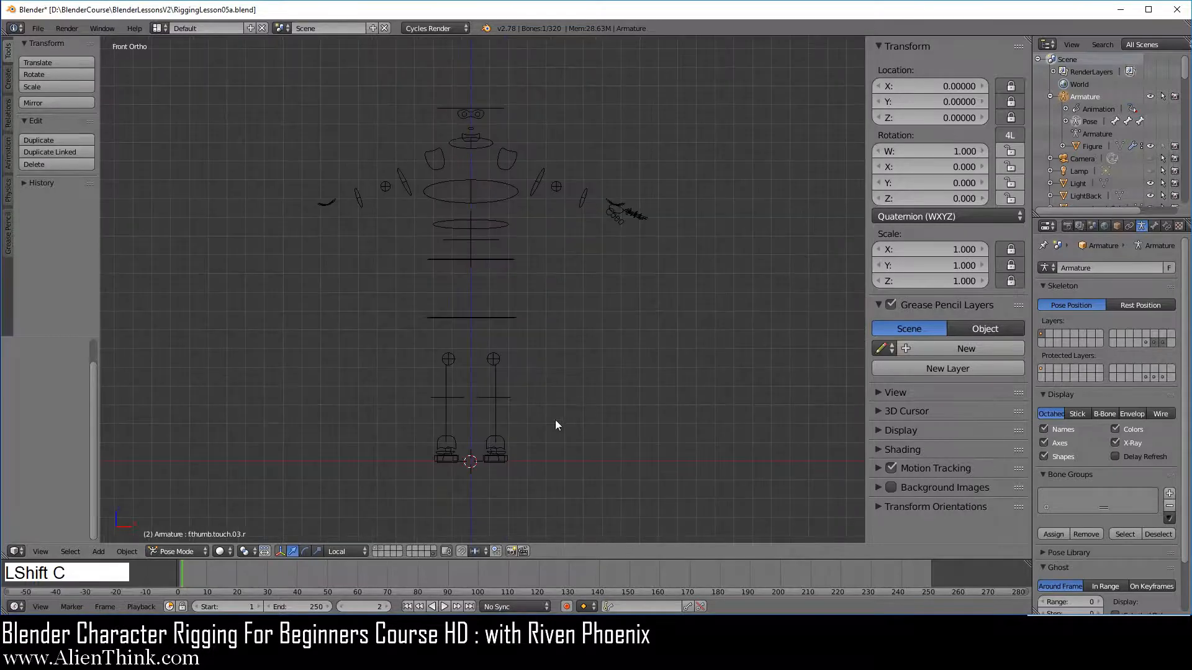
Step: Add a Plain Axes empty at the world origin
{"action": "key", "text": "shift+a"}
{"action": "mouse_move", "coordinate": [624, 327]}
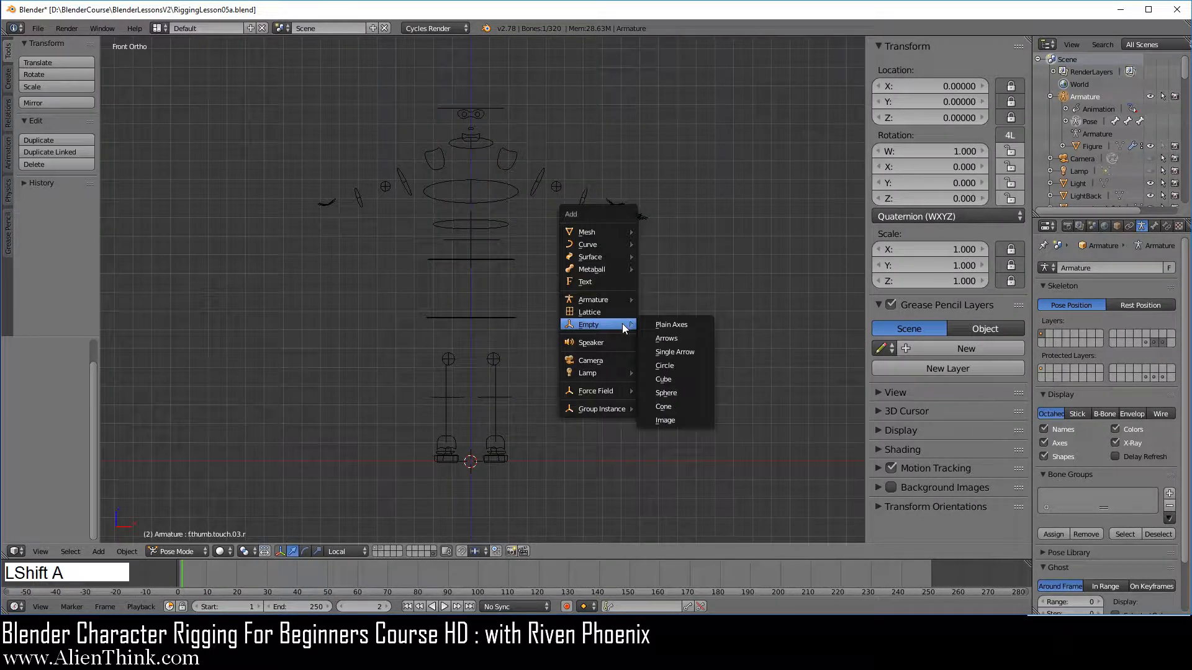
{"action": "left_click", "coordinate": [679, 326]}
Step: Select the left hand's w.palm.touch.l shape and circle-select the joint shapes along its fingers and thumb
{"action": "scroll", "coordinate": [670, 287], "scroll_direction": "up", "scroll_amount": 6}
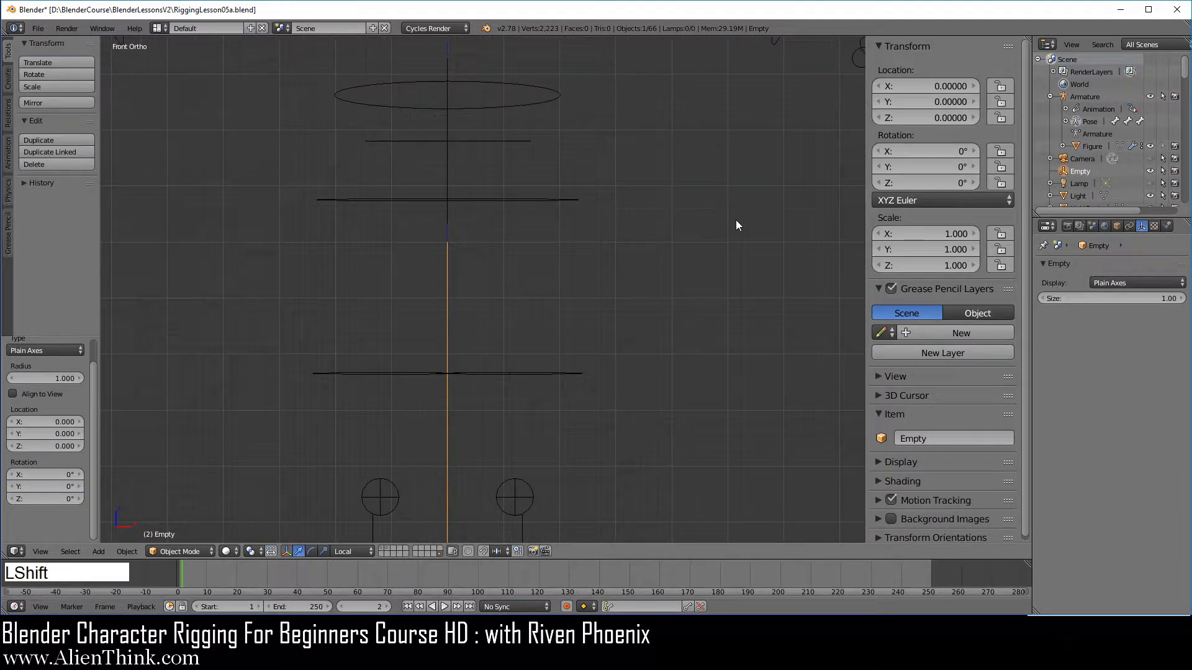
{"action": "mouse_move", "coordinate": [736, 221]}
{"action": "middle_mouse_down", "text": "shift"}
{"action": "mouse_move", "coordinate": [404, 436]}
{"action": "mouse_move", "coordinate": [593, 379]}
{"action": "middle_mouse_up", "text": "shift"}
{"action": "mouse_move", "coordinate": [669, 320]}
{"action": "middle_mouse_down", "text": "shift"}
{"action": "mouse_move", "coordinate": [486, 197]}
{"action": "mouse_move", "coordinate": [458, 307]}
{"action": "middle_mouse_up", "text": "shift"}
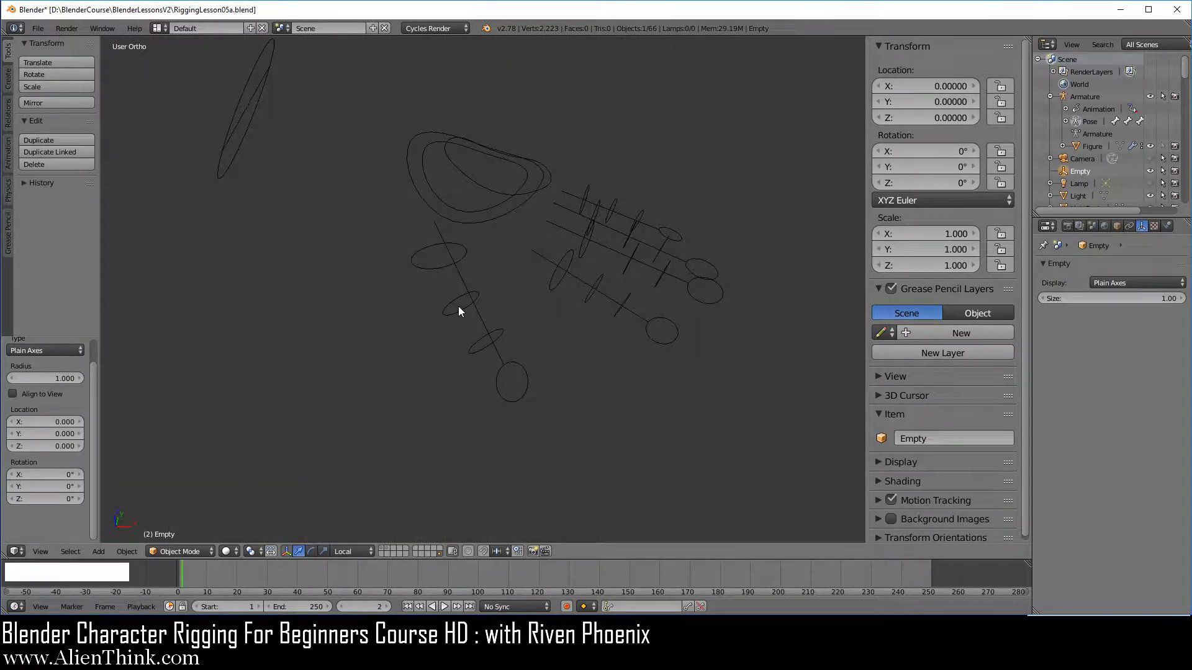
{"action": "right_click", "coordinate": [557, 175]}
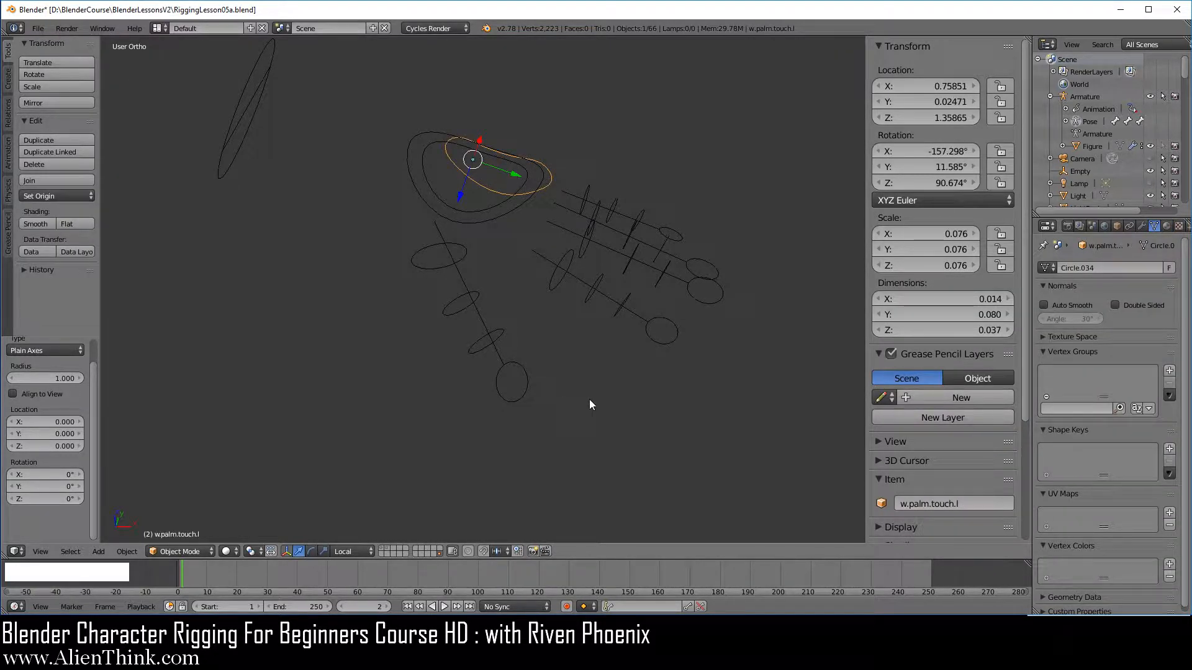
{"action": "key", "text": "c"}
{"action": "mouse_move", "coordinate": [589, 199]}
{"action": "left_mouse_down"}
{"action": "mouse_move", "coordinate": [676, 231]}
{"action": "mouse_move", "coordinate": [671, 280]}
{"action": "mouse_move", "coordinate": [573, 250]}
{"action": "mouse_move", "coordinate": [671, 337]}
{"action": "mouse_move", "coordinate": [510, 271]}
{"action": "left_mouse_up"}
{"action": "left_click_drag", "start_coordinate": [426, 258], "coordinate": [500, 355]}
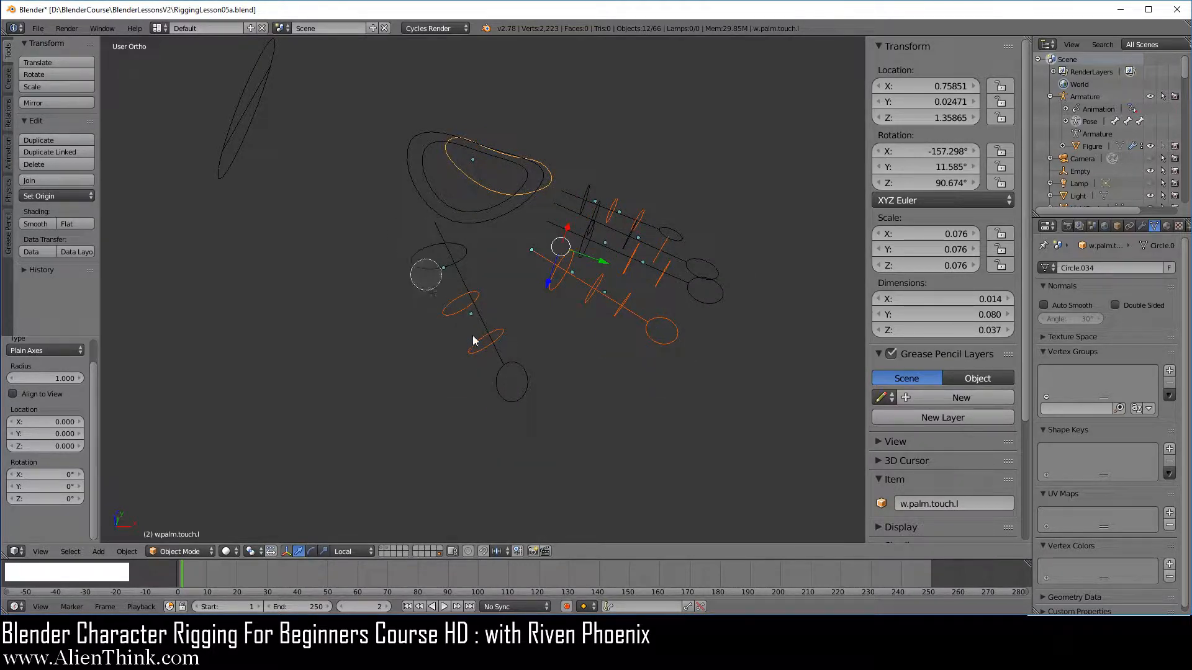
{"action": "right_click", "coordinate": [578, 397]}
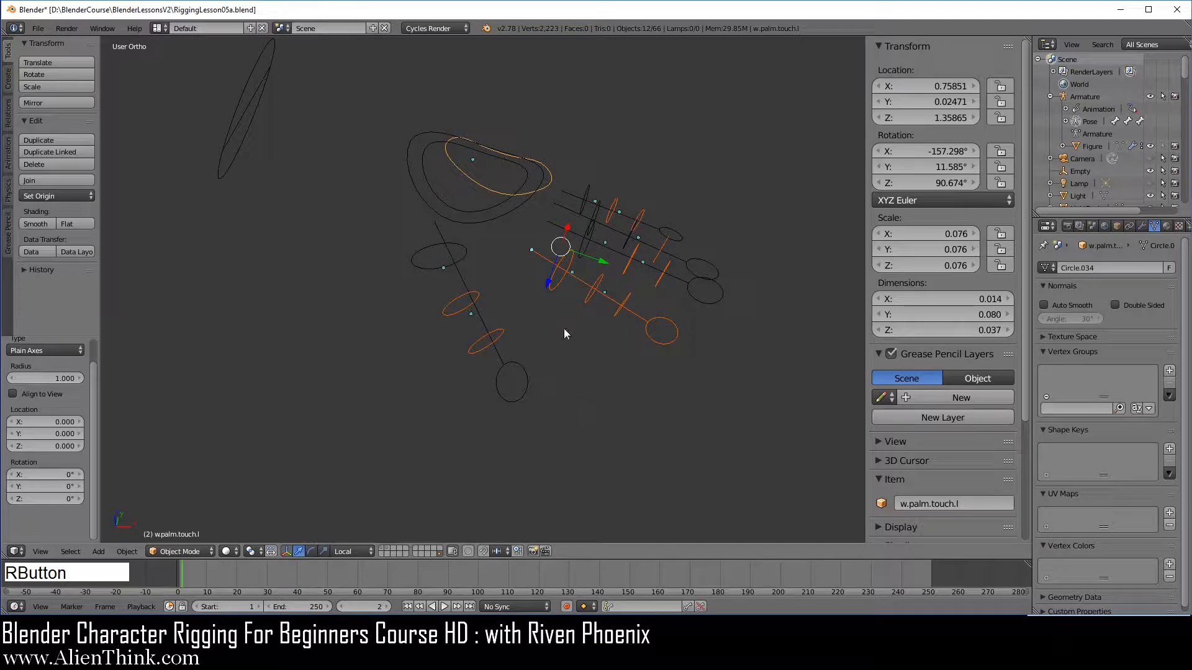
Step: Extend the selection with the left thumb's tip and base shapes and the tip shapes of the middle, ring and pinky fingers
{"action": "right_click", "coordinate": [520, 368], "text": "shift"}
{"action": "right_click", "coordinate": [419, 265], "text": "shift"}
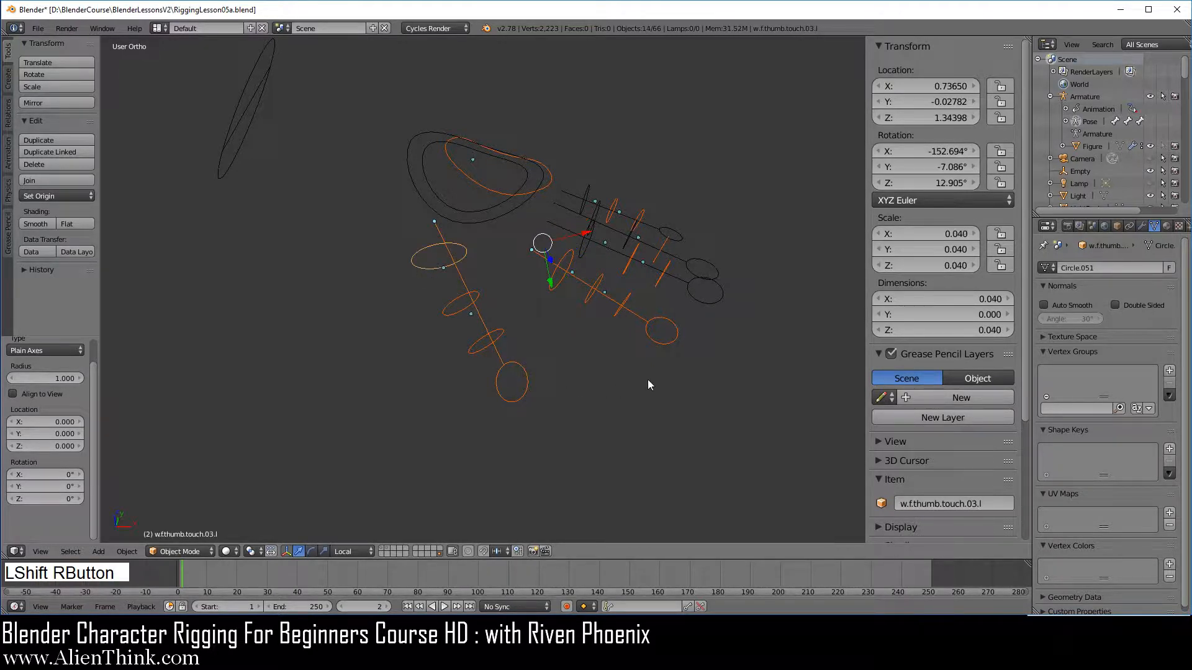
{"action": "right_click", "coordinate": [713, 300], "text": "shift"}
{"action": "right_click", "coordinate": [694, 261], "text": "shift"}
{"action": "right_click", "coordinate": [680, 237], "text": "shift"}
Step: Add the remaining left-hand joint shapes to the selection, including w.f.ring.touch.03.l, w.f.pinky.touch.03.l and w.f.ring.touch.02.l, and check it with a cancelled trial move
{"action": "middle_click_drag", "start_coordinate": [679, 237], "coordinate": [610, 278]}
{"action": "right_click", "coordinate": [602, 235], "text": "shift"}
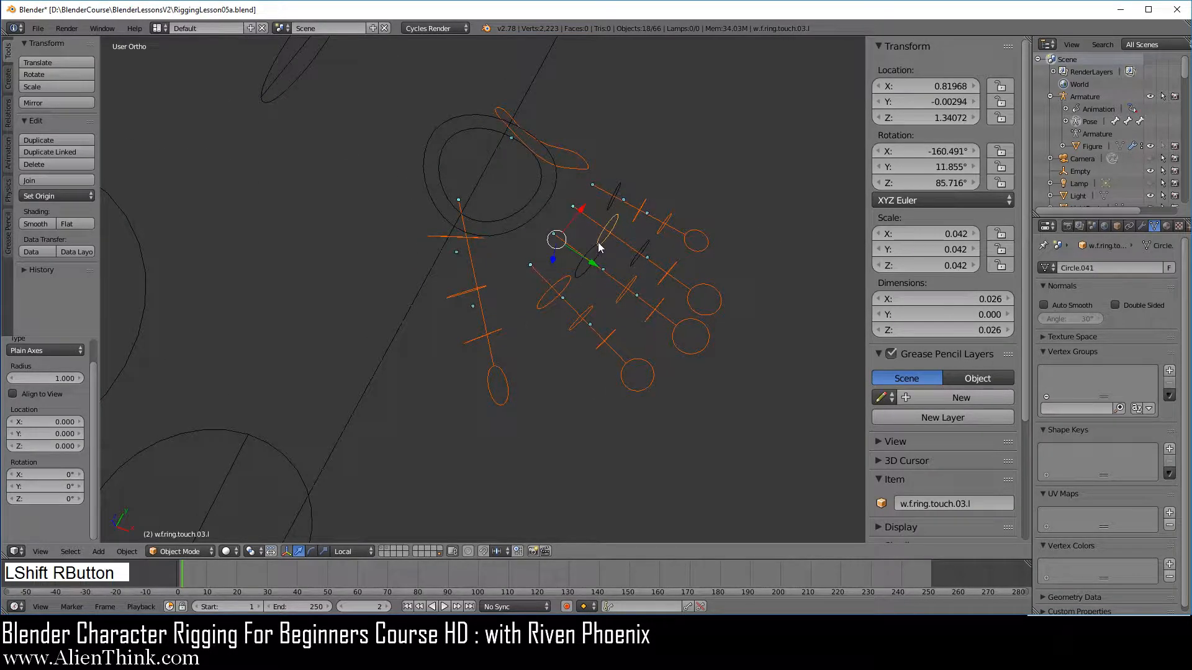
{"action": "right_click", "coordinate": [591, 256], "text": "shift"}
{"action": "right_click", "coordinate": [613, 202], "text": "shift"}
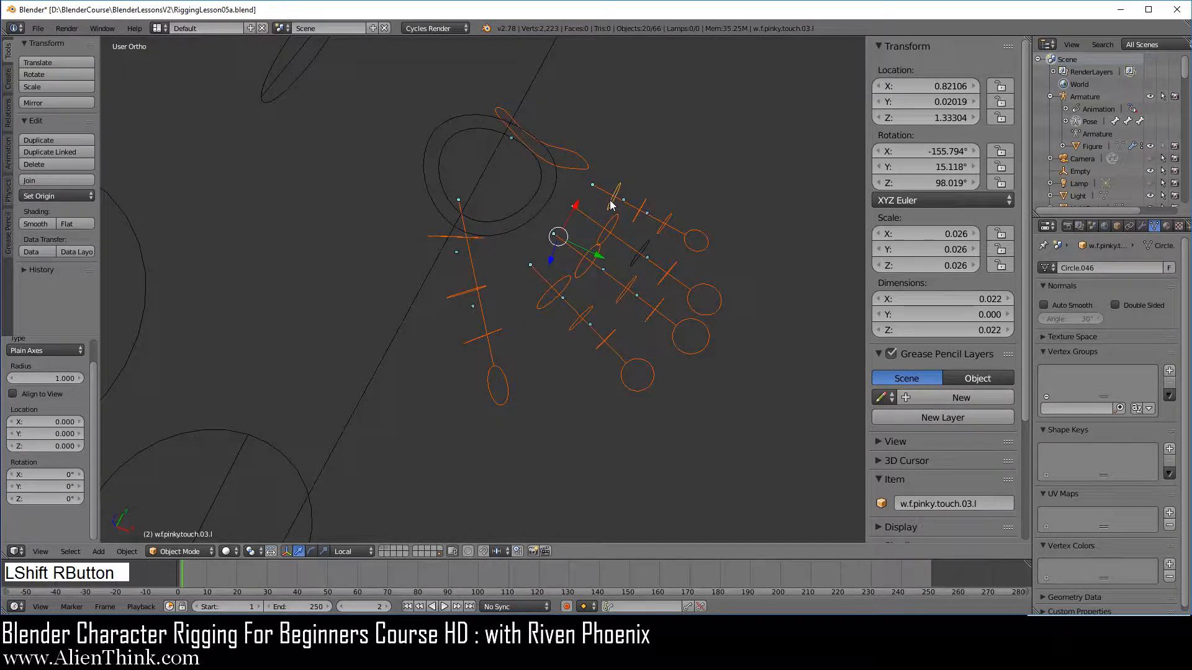
{"action": "right_click", "coordinate": [646, 250], "text": "shift"}
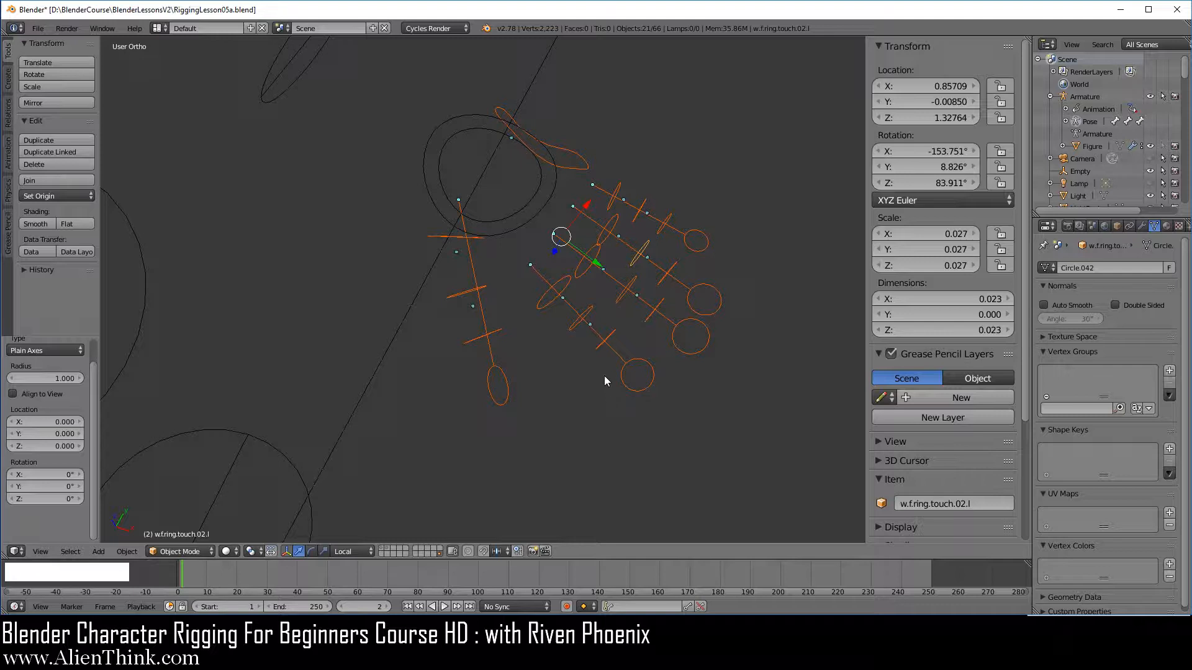
{"action": "key", "text": "g"}
{"action": "right_click", "coordinate": [643, 398]}
Step: Duplicate the selected left-hand palm and finger shapes in place
{"action": "key", "text": "KP_1"}
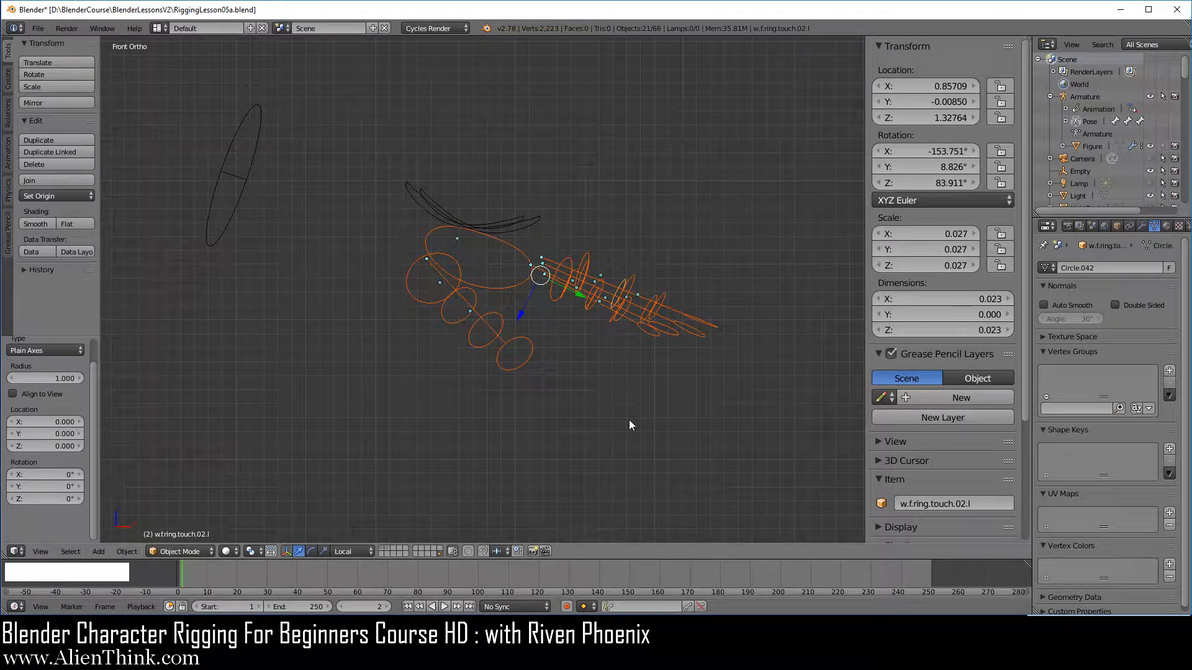
{"action": "key", "text": "shift+d"}
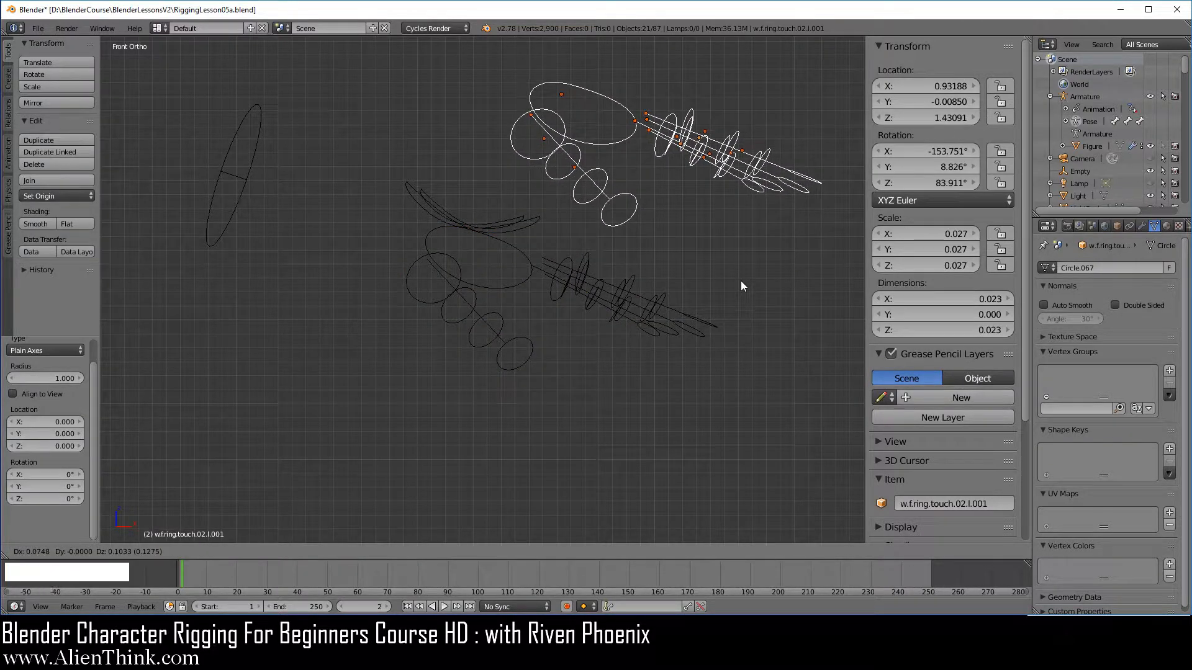
{"action": "right_click", "coordinate": [741, 282]}
Step: Parent the duplicated hand shapes to the empty at the origin using the Object option
{"action": "scroll", "coordinate": [576, 352], "scroll_direction": "down", "scroll_amount": 4}
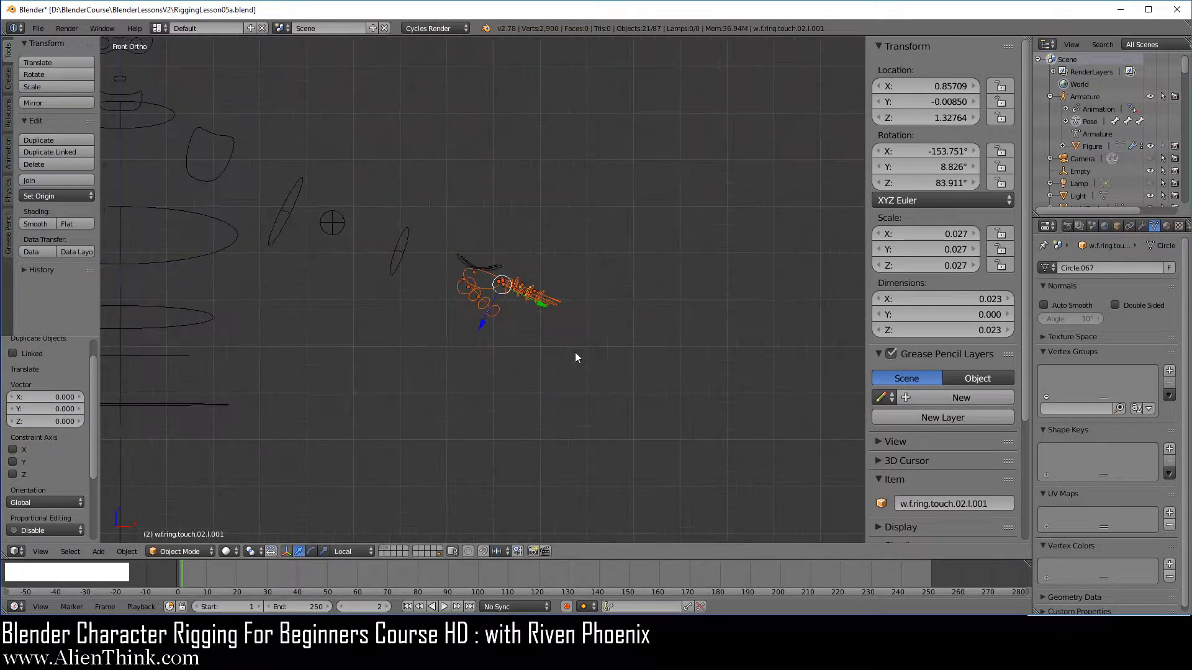
{"action": "scroll", "coordinate": [574, 352], "scroll_direction": "down", "scroll_amount": 2}
{"action": "middle_click_drag", "start_coordinate": [517, 403], "coordinate": [579, 252], "text": "shift"}
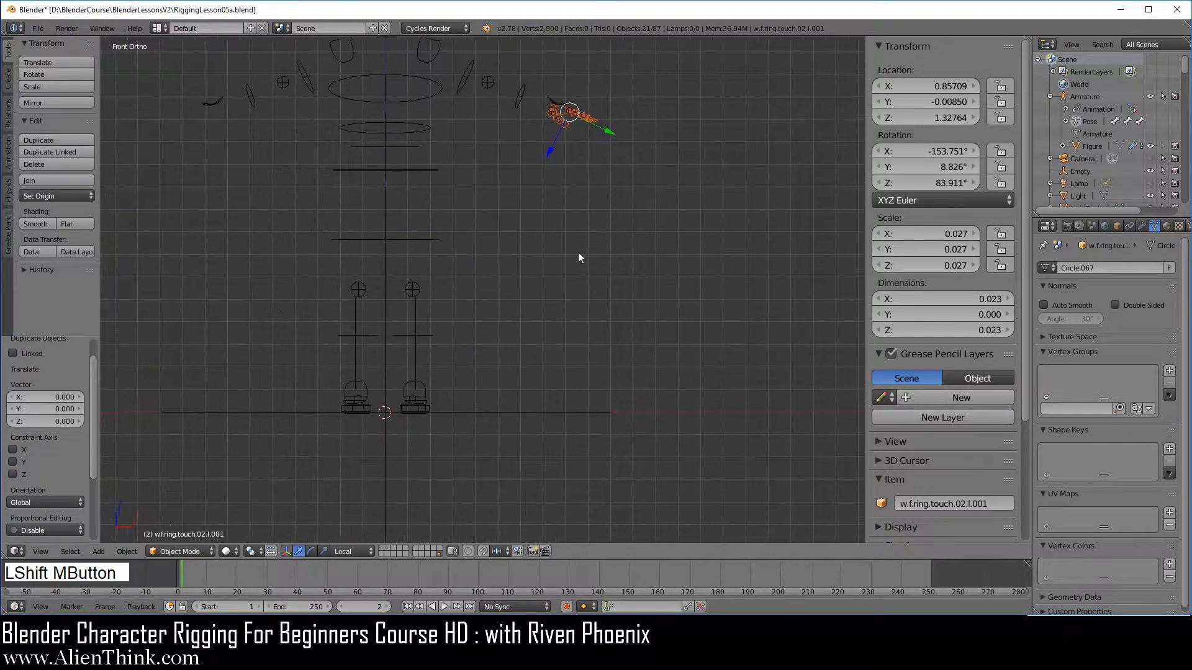
{"action": "right_click", "coordinate": [522, 415], "text": "shift"}
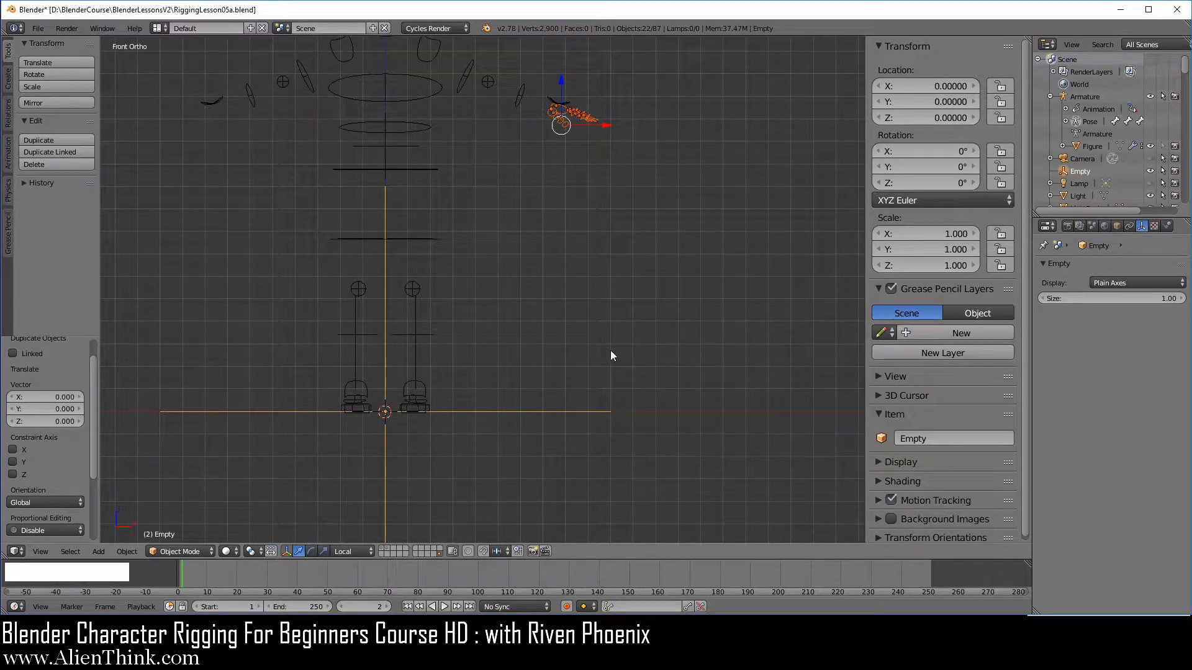
{"action": "key", "text": "ctrl+p"}
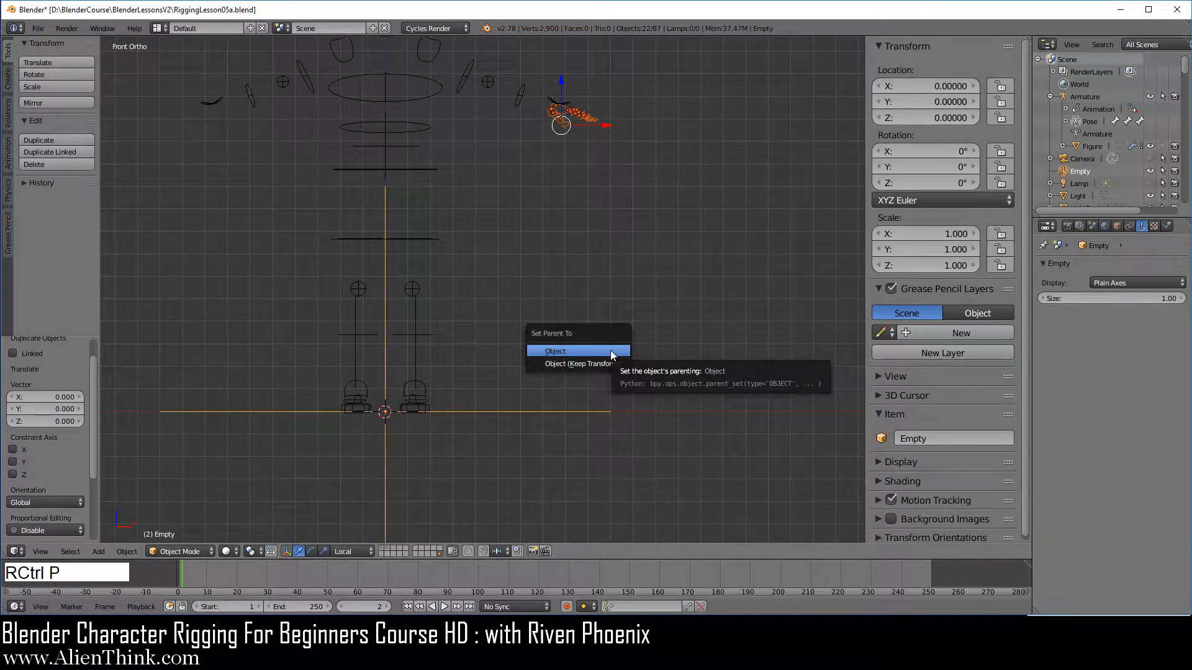
{"action": "left_click", "coordinate": [609, 350]}
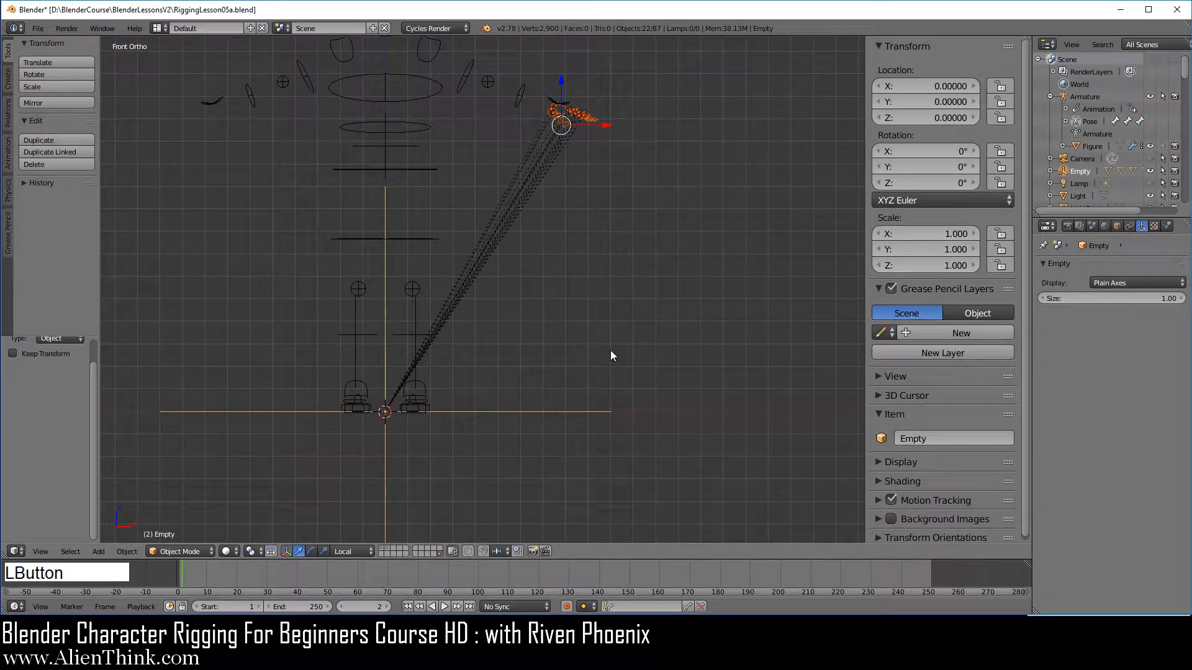
Step: Mirror the empty alone along the X axis to carry its child shapes to the right hand
{"action": "right_click", "coordinate": [538, 412]}
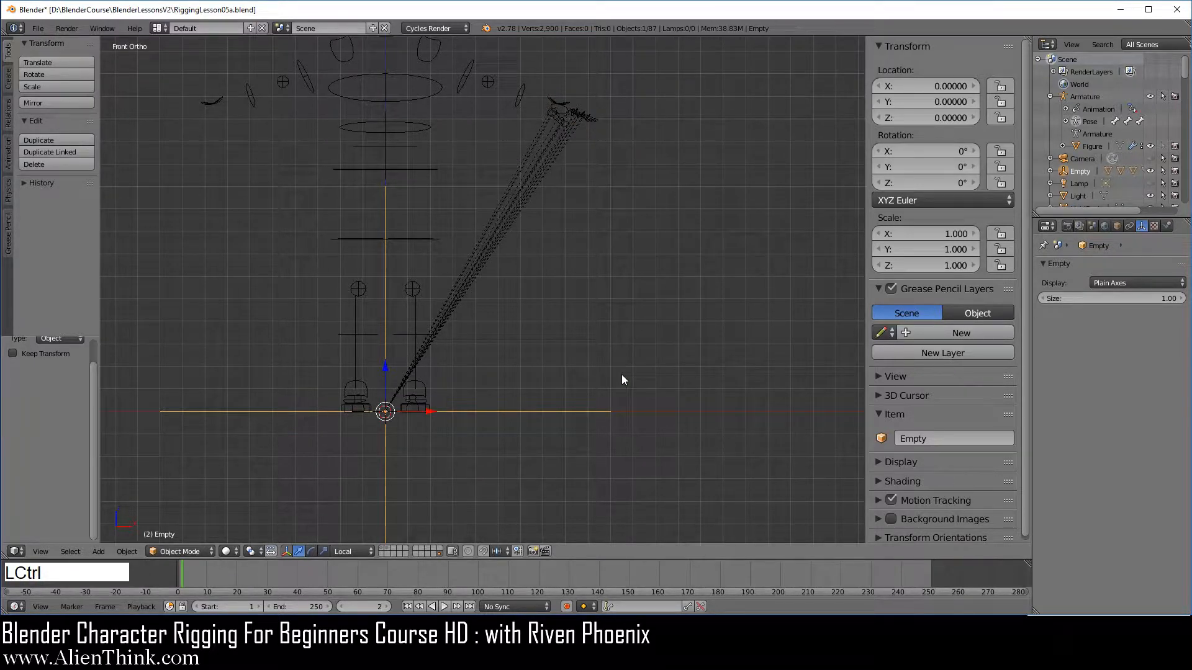
{"action": "key", "text": "ctrl+m"}
{"action": "key", "text": "x"}
{"action": "key", "text": "Return"}
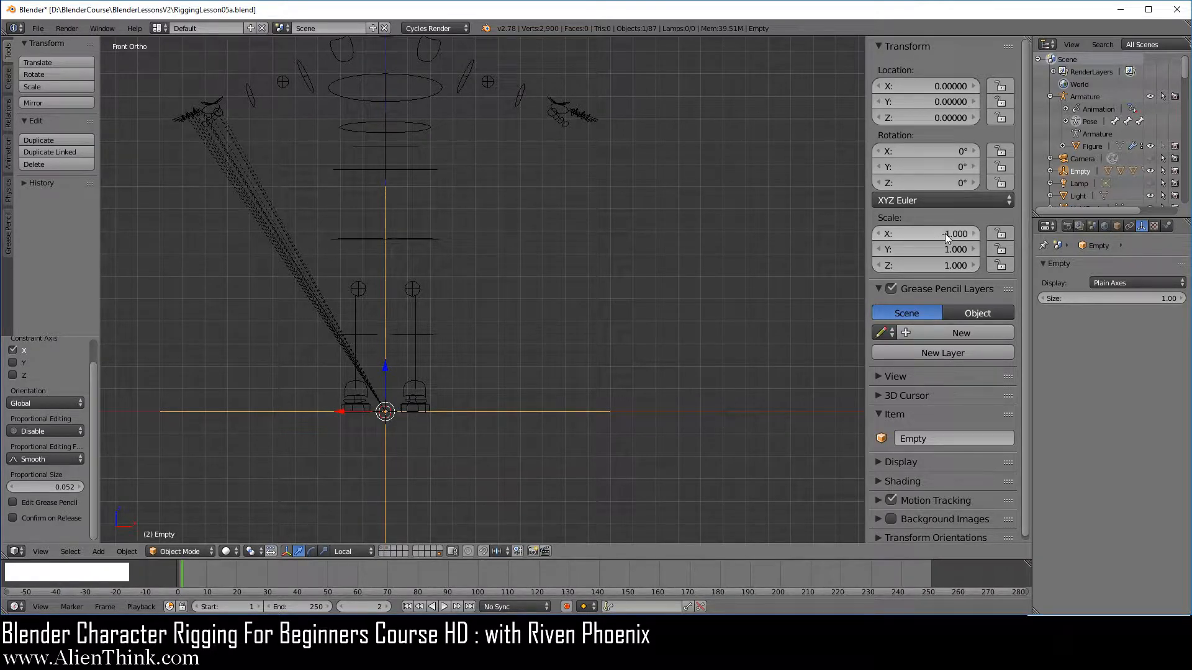
Step: Apply the empty's scale and delete the empty
{"action": "key", "text": "ctrl+a"}
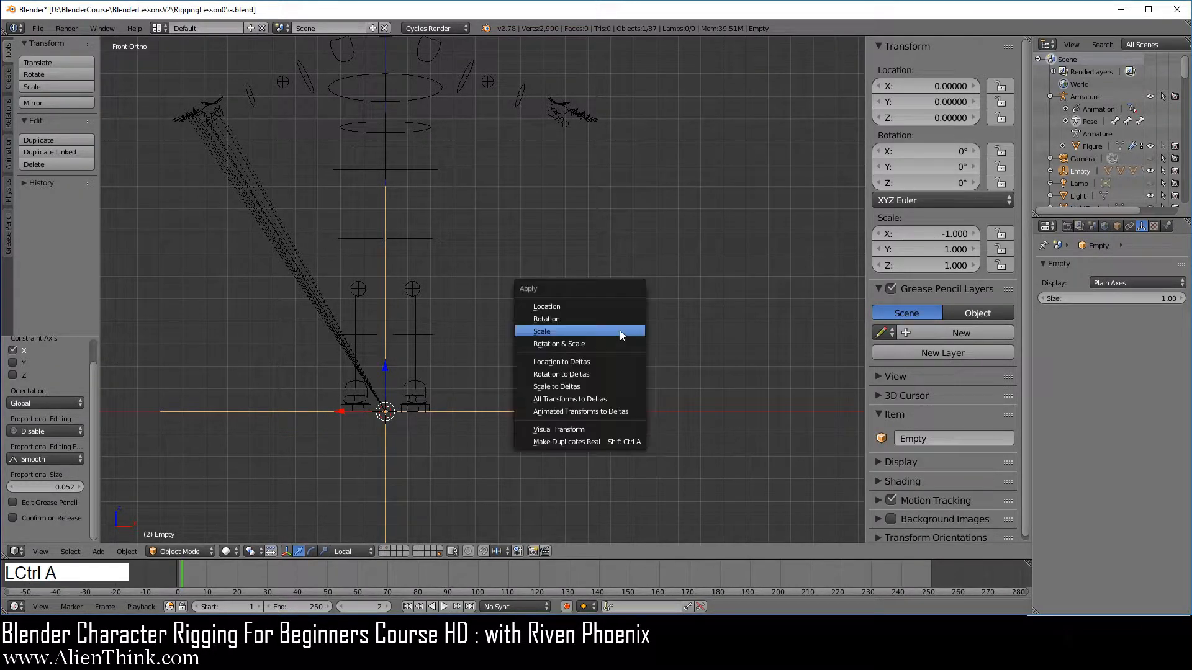
{"action": "left_click", "coordinate": [619, 332]}
{"action": "right_click", "coordinate": [594, 366]}
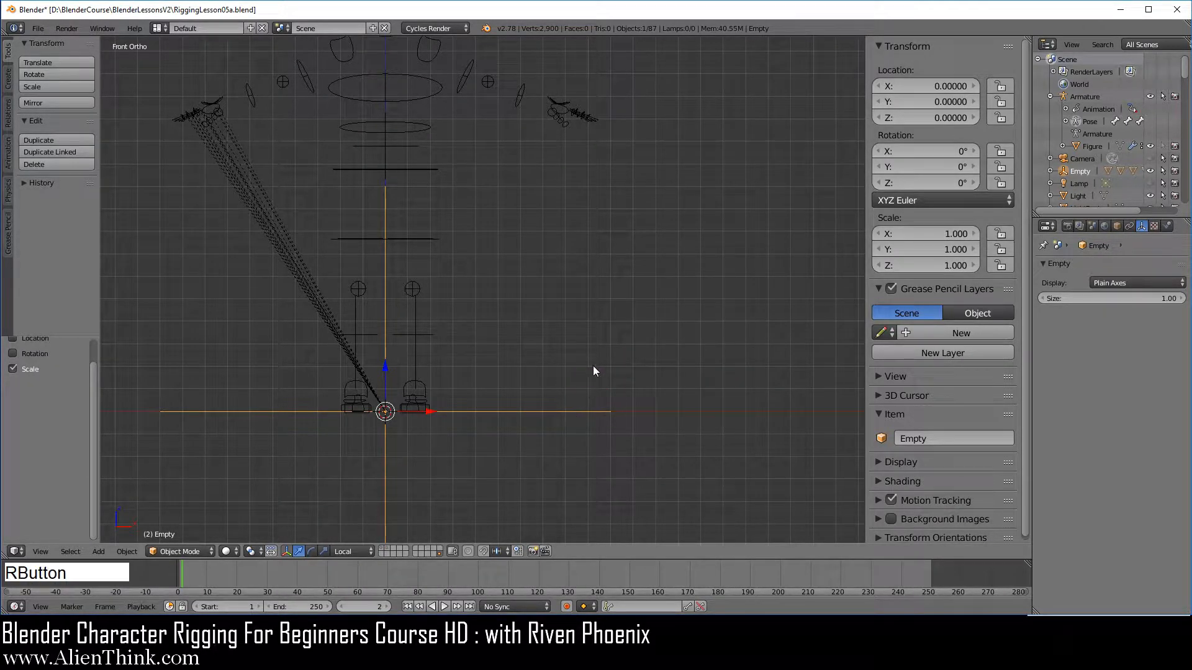
{"action": "key", "text": "x"}
{"action": "left_click", "coordinate": [613, 297]}
Step: Examine the mirrored thumb base shape's orientation by briefly turning its Axis display on and off again
{"action": "middle_click_drag", "start_coordinate": [420, 244], "coordinate": [556, 304], "text": "shift"}
{"action": "scroll", "coordinate": [544, 308], "scroll_direction": "up", "scroll_amount": 4}
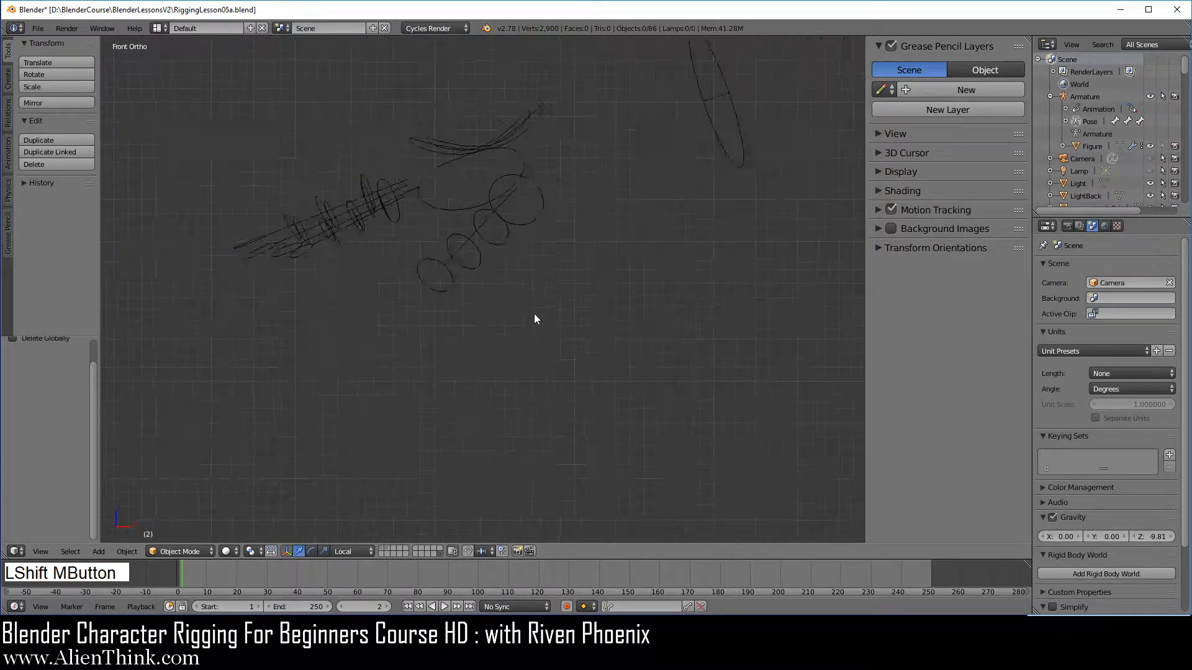
{"action": "middle_click_drag", "start_coordinate": [433, 294], "coordinate": [521, 342], "text": "shift"}
{"action": "middle_click_drag", "start_coordinate": [461, 252], "coordinate": [539, 306]}
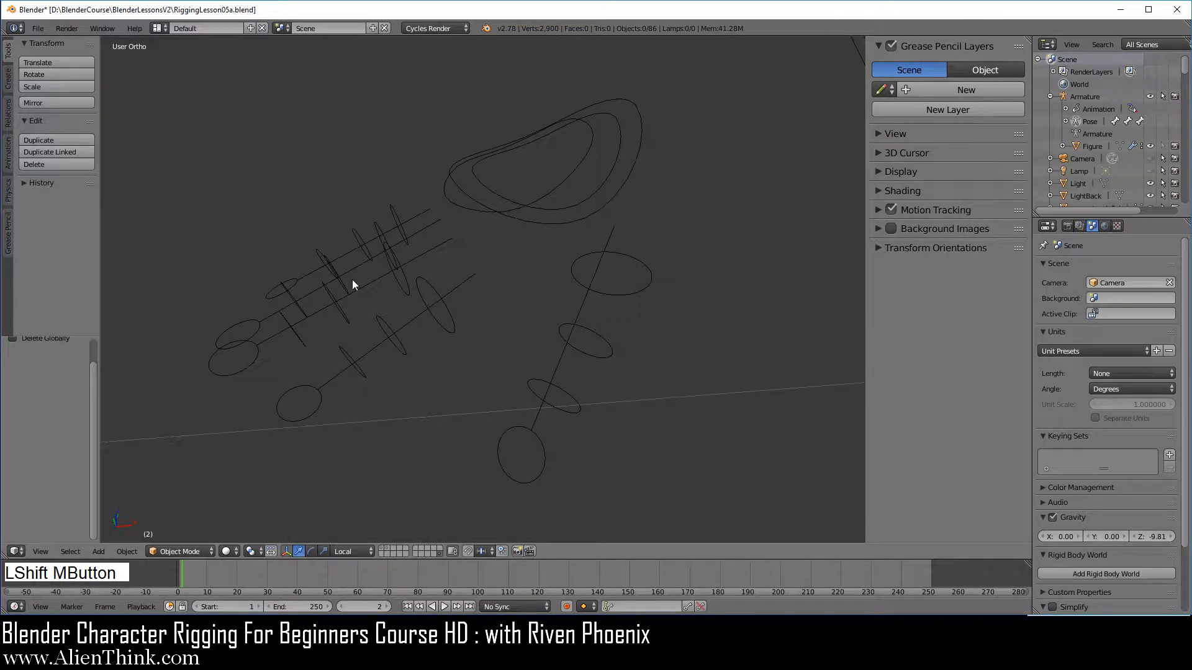
{"action": "middle_click_drag", "start_coordinate": [530, 393], "coordinate": [553, 327]}
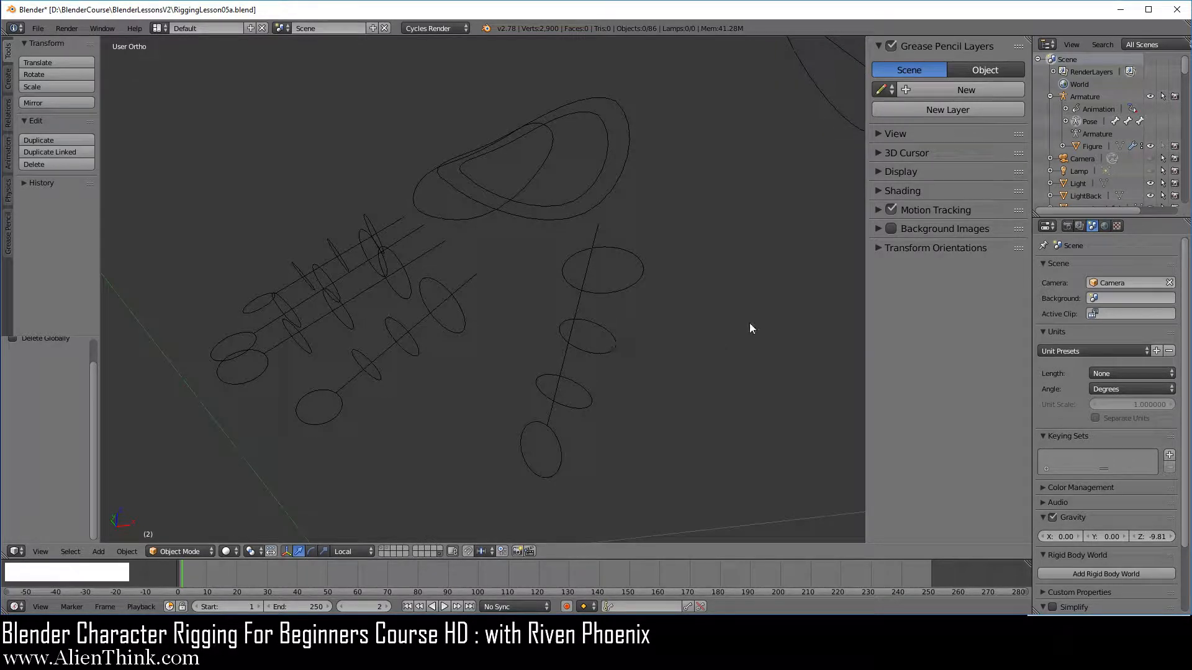
{"action": "right_click", "coordinate": [623, 249]}
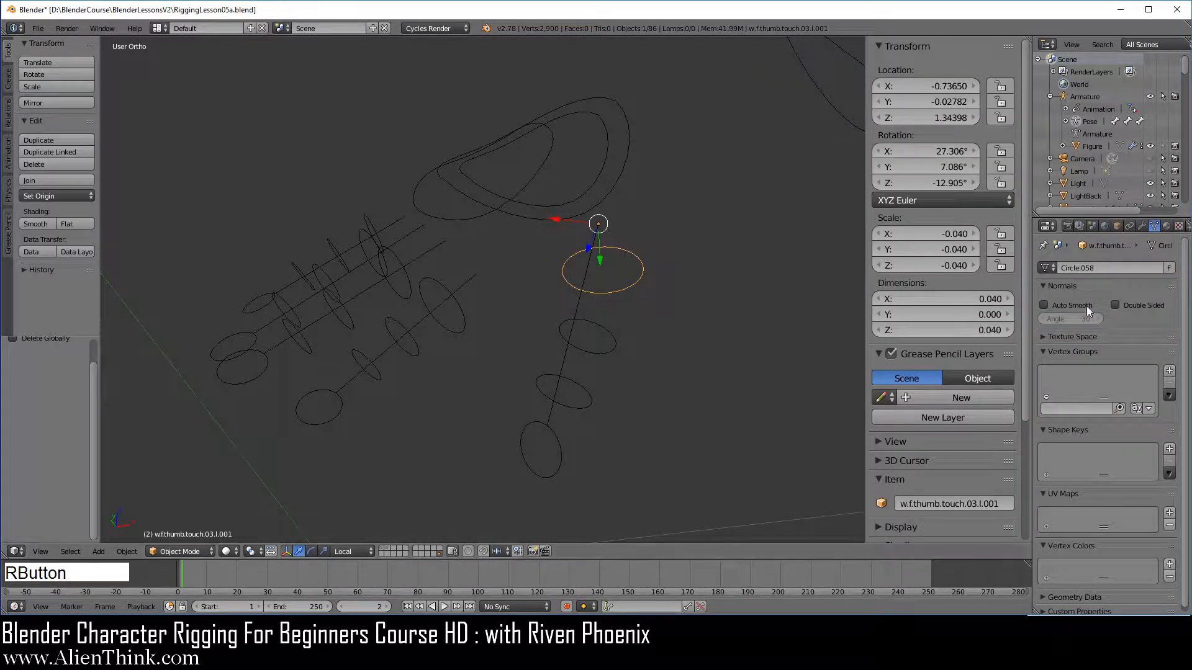
{"action": "left_click", "coordinate": [1115, 225]}
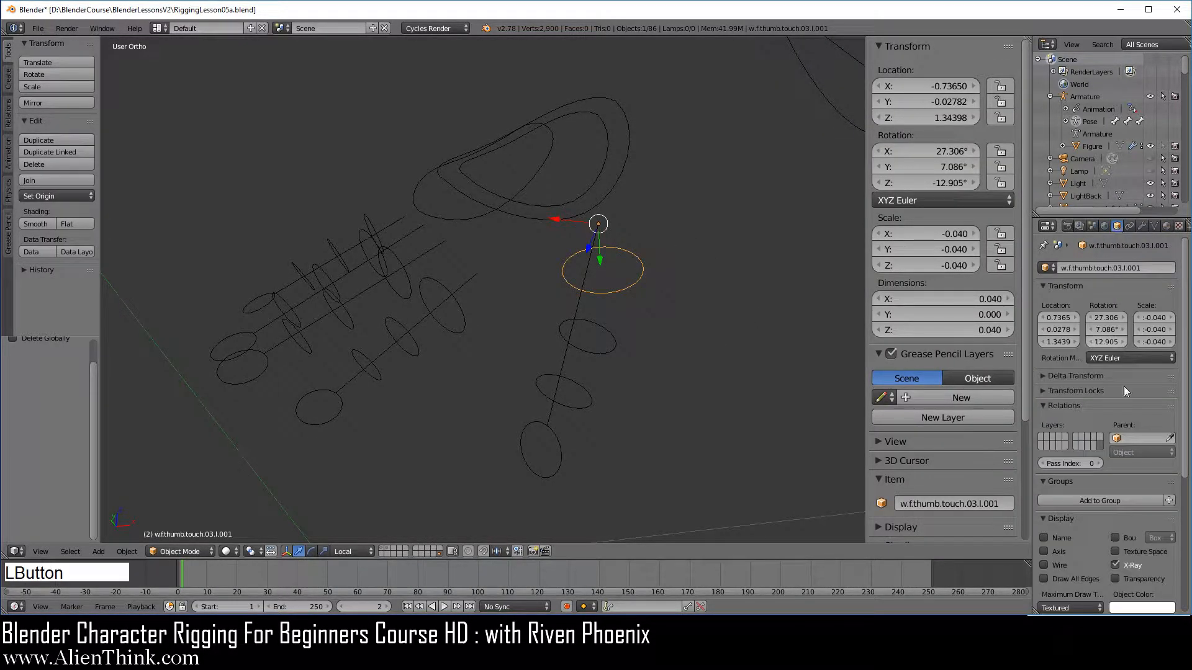
{"action": "left_click", "coordinate": [1059, 552]}
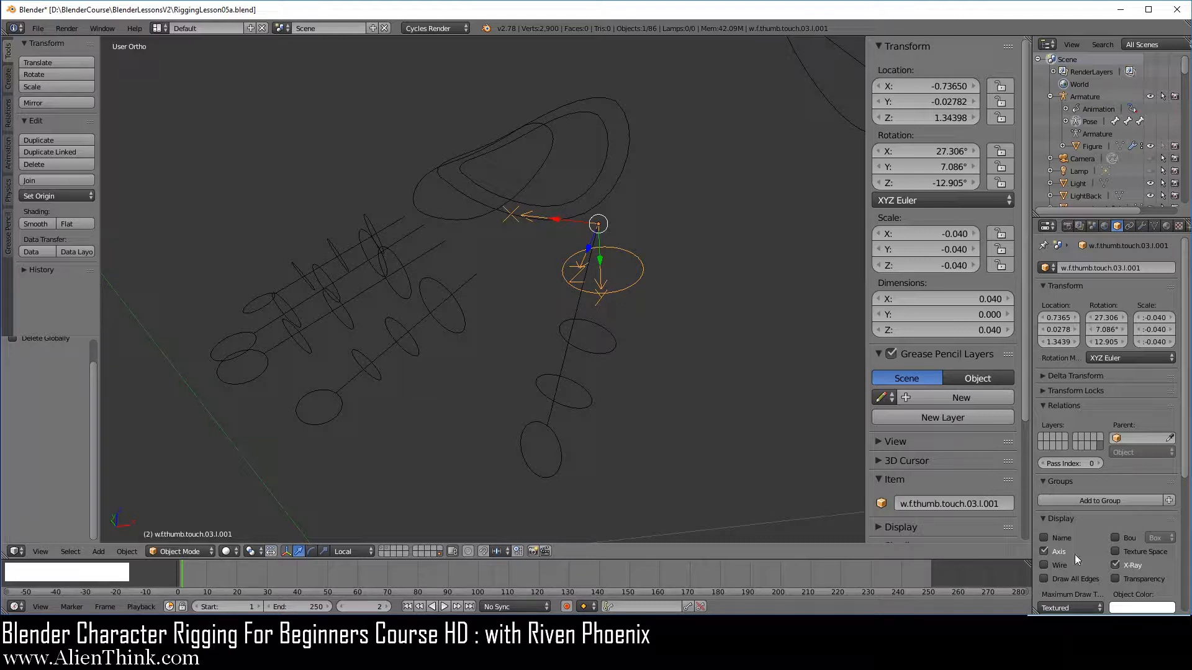
{"action": "left_click", "coordinate": [1045, 551]}
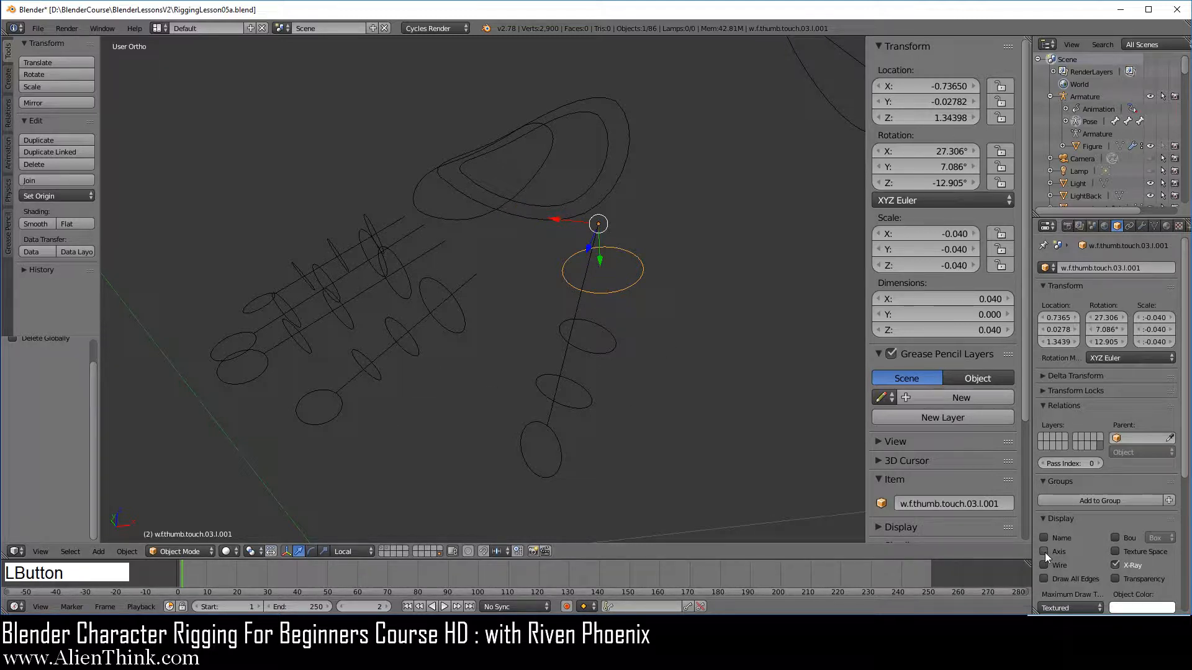
Step: Set the pivot point to Individual Origins with the mirrored thumb base shape selected
{"action": "middle_click_drag", "start_coordinate": [497, 359], "coordinate": [486, 357]}
{"action": "right_click", "coordinate": [641, 256]}
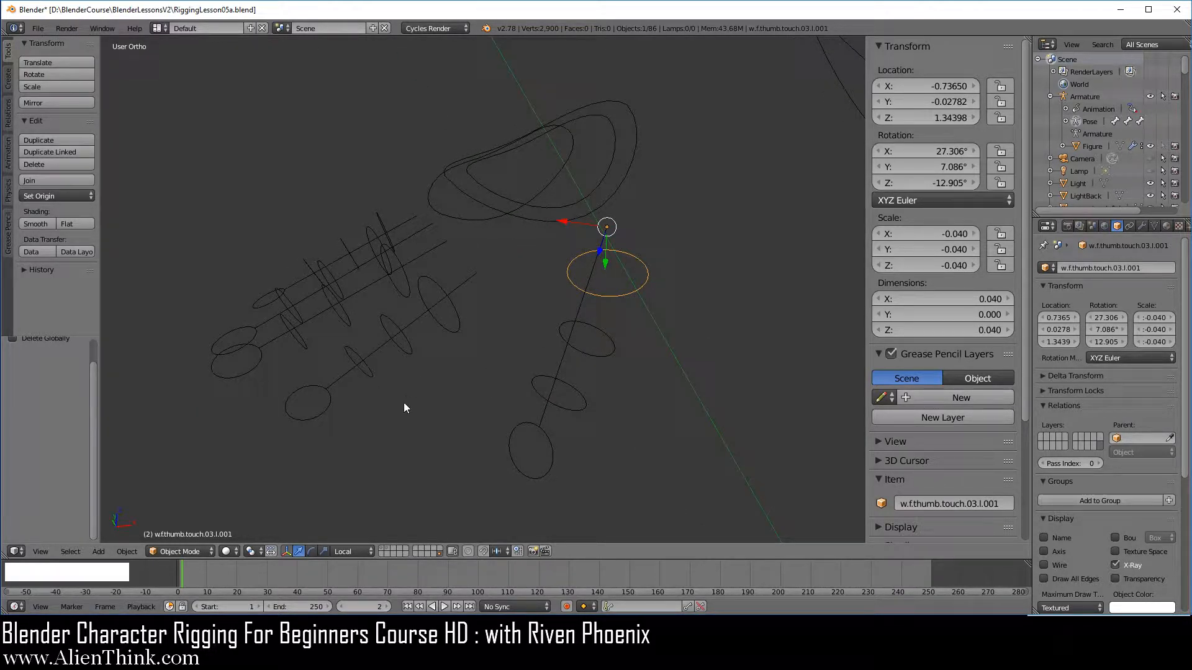
{"action": "left_click", "coordinate": [251, 551]}
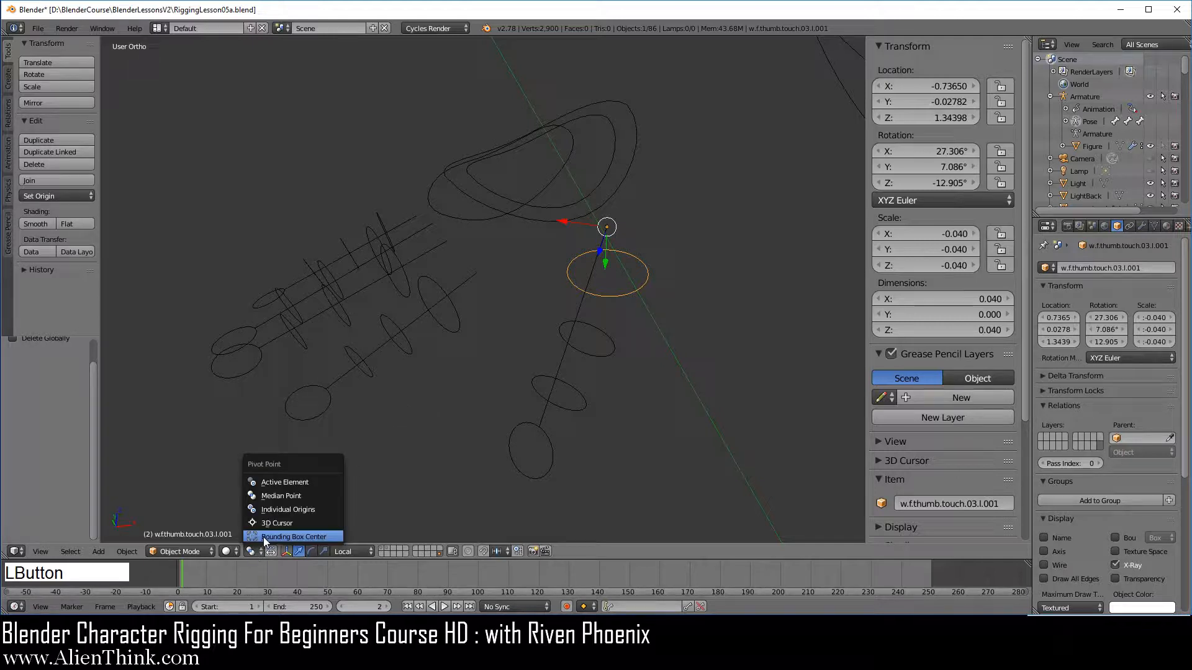
{"action": "left_click", "coordinate": [303, 510]}
Step: Select the mirrored palm shape together with the tip shapes of the right thumb and all four fingers
{"action": "middle_click_drag", "start_coordinate": [408, 422], "coordinate": [526, 359], "text": "shift"}
{"action": "right_click", "coordinate": [463, 177]}
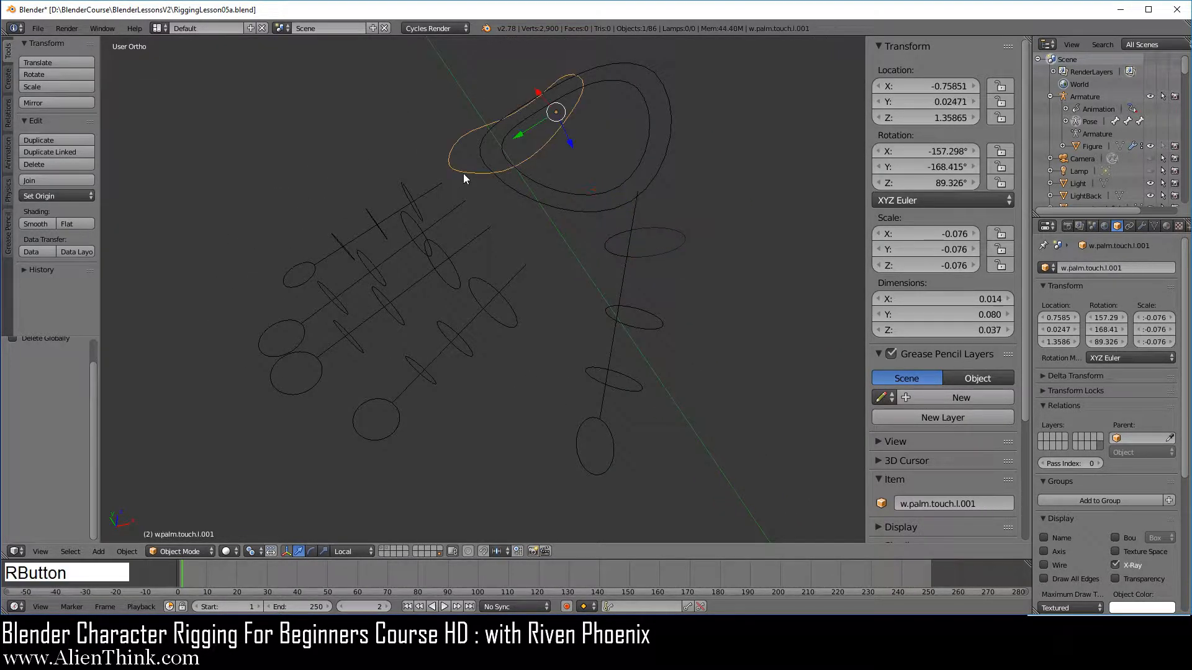
{"action": "right_click", "coordinate": [594, 463], "text": "shift"}
{"action": "right_click", "coordinate": [394, 427], "text": "shift"}
{"action": "right_click", "coordinate": [302, 390], "text": "shift"}
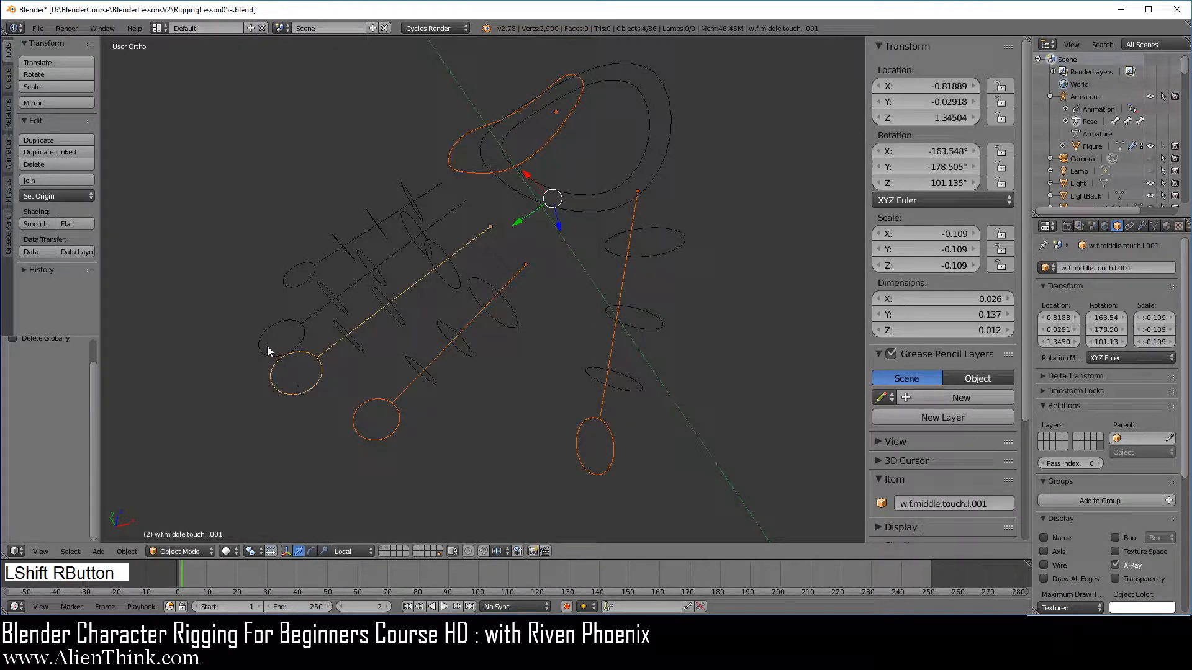
{"action": "right_click", "coordinate": [263, 345], "text": "shift"}
{"action": "right_click", "coordinate": [291, 283], "text": "shift"}
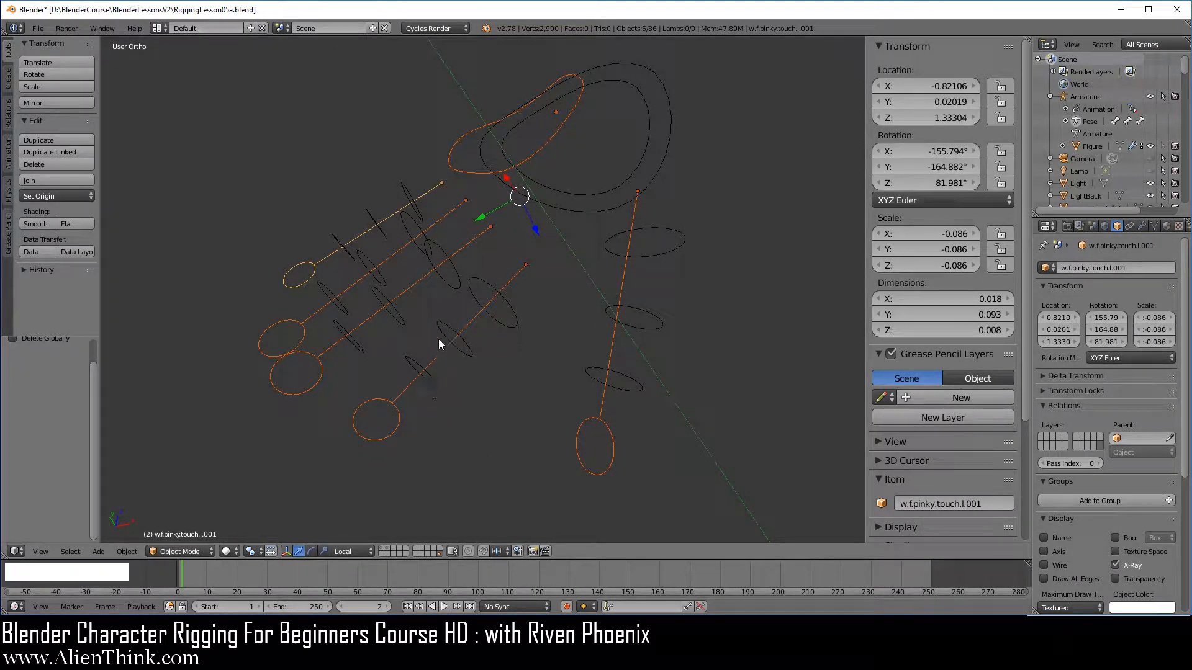
Step: Circle-select the remaining mirrored joint shapes on the right thumb and fingers to complete the selection
{"action": "key", "text": "c"}
{"action": "mouse_move", "coordinate": [417, 197]}
{"action": "left_mouse_down"}
{"action": "mouse_move", "coordinate": [318, 245]}
{"action": "mouse_move", "coordinate": [405, 248]}
{"action": "left_mouse_up"}
{"action": "left_click_drag", "start_coordinate": [405, 202], "coordinate": [433, 204]}
{"action": "mouse_move", "coordinate": [424, 256]}
{"action": "left_mouse_down"}
{"action": "mouse_move", "coordinate": [400, 205]}
{"action": "mouse_move", "coordinate": [391, 285]}
{"action": "mouse_move", "coordinate": [452, 234]}
{"action": "mouse_move", "coordinate": [385, 316]}
{"action": "mouse_move", "coordinate": [459, 314]}
{"action": "mouse_move", "coordinate": [590, 412]}
{"action": "mouse_move", "coordinate": [627, 258]}
{"action": "mouse_move", "coordinate": [676, 230]}
{"action": "mouse_move", "coordinate": [648, 301]}
{"action": "mouse_move", "coordinate": [422, 222]}
{"action": "left_mouse_up"}
{"action": "left_click", "coordinate": [457, 218]}
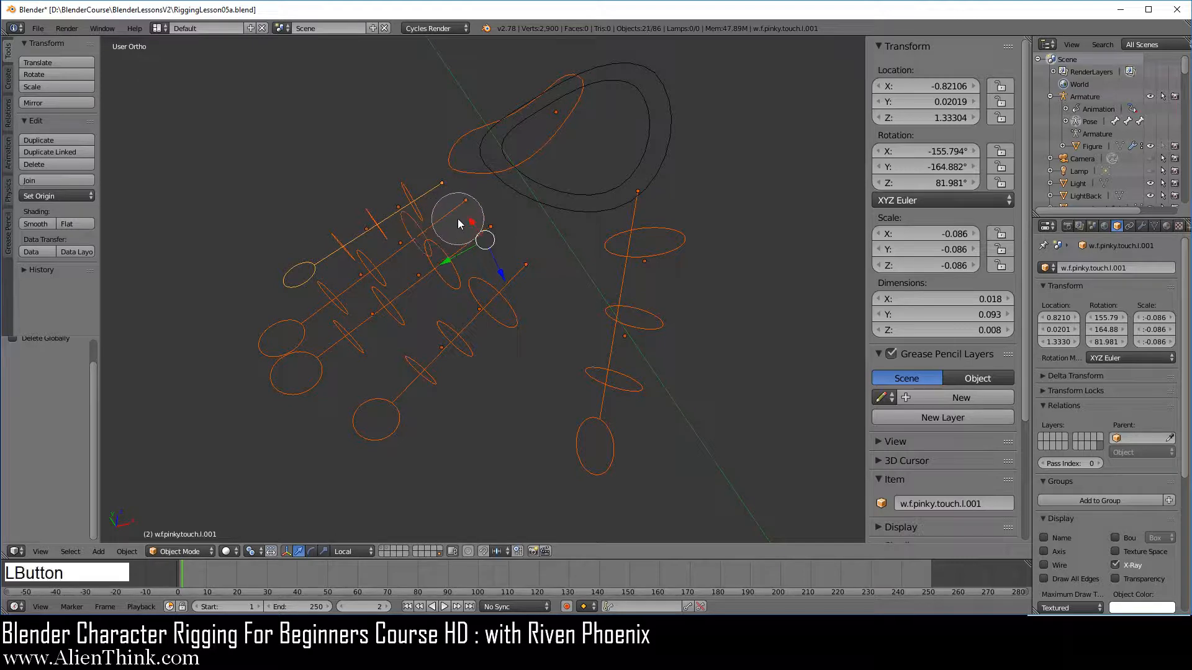
{"action": "right_click", "coordinate": [497, 322]}
{"action": "mouse_move", "coordinate": [483, 393]}
{"action": "middle_mouse_down"}
{"action": "mouse_move", "coordinate": [583, 420]}
{"action": "mouse_move", "coordinate": [444, 362]}
{"action": "mouse_move", "coordinate": [384, 419]}
{"action": "middle_mouse_up"}
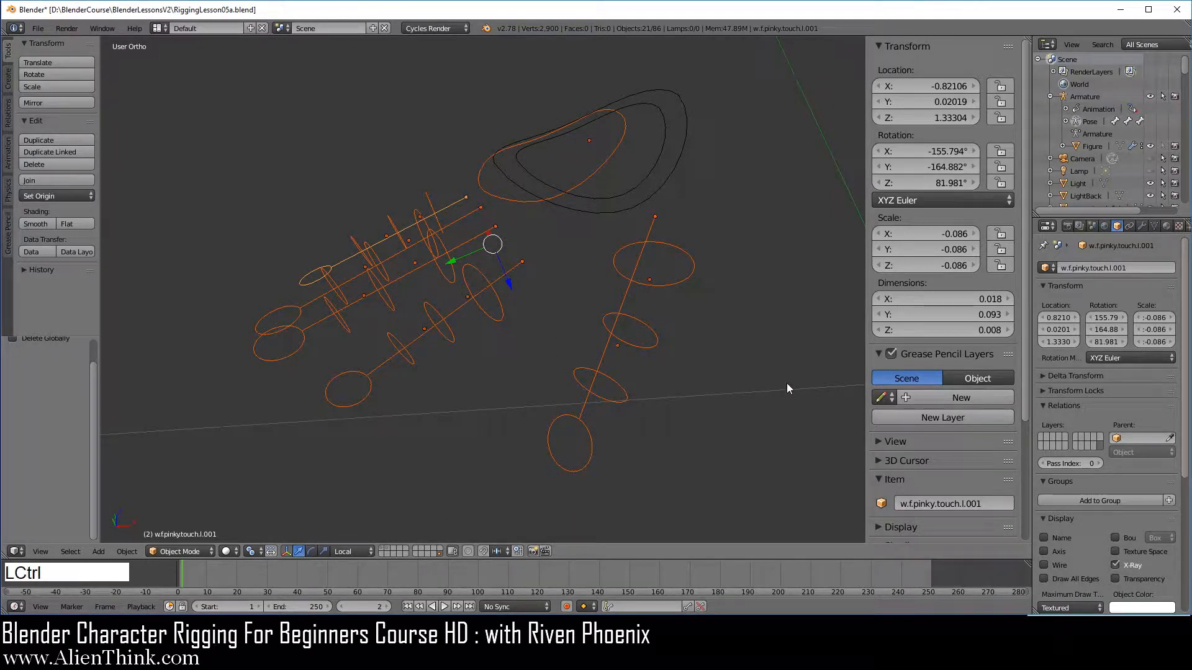
Step: Mirror all the selected right-hand palm, thumb and finger shapes along their local X axis
{"action": "key", "text": "ctrl+m"}
{"action": "key", "text": "x"}
{"action": "key", "text": "x"}
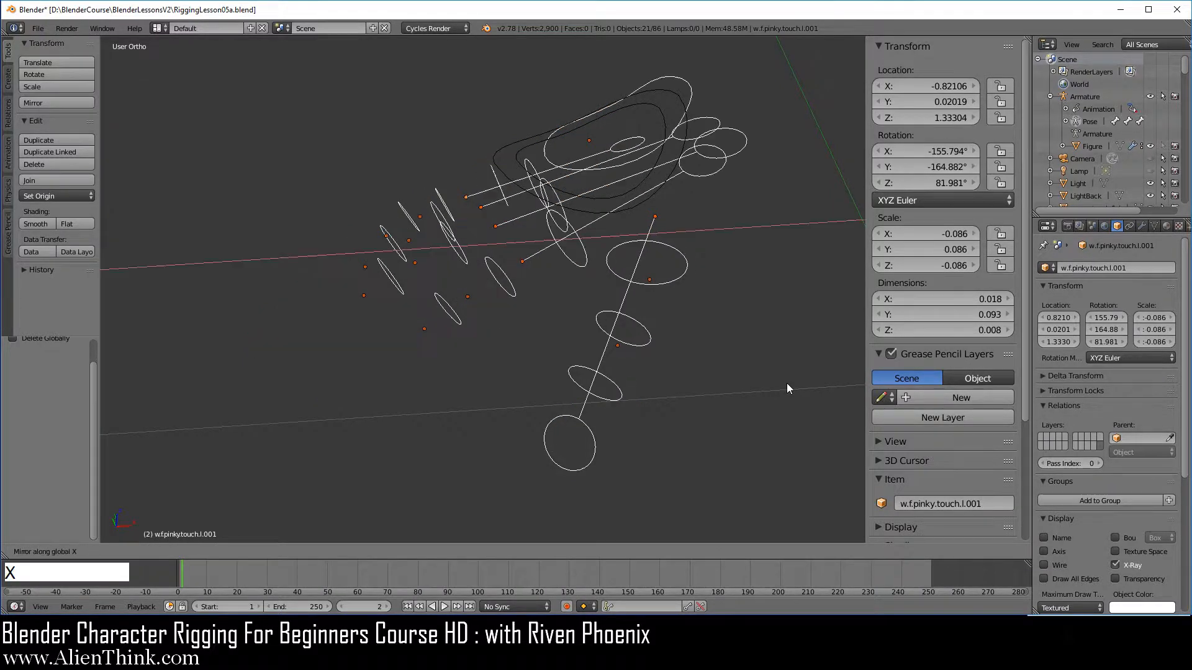
{"action": "left_click", "coordinate": [786, 382]}
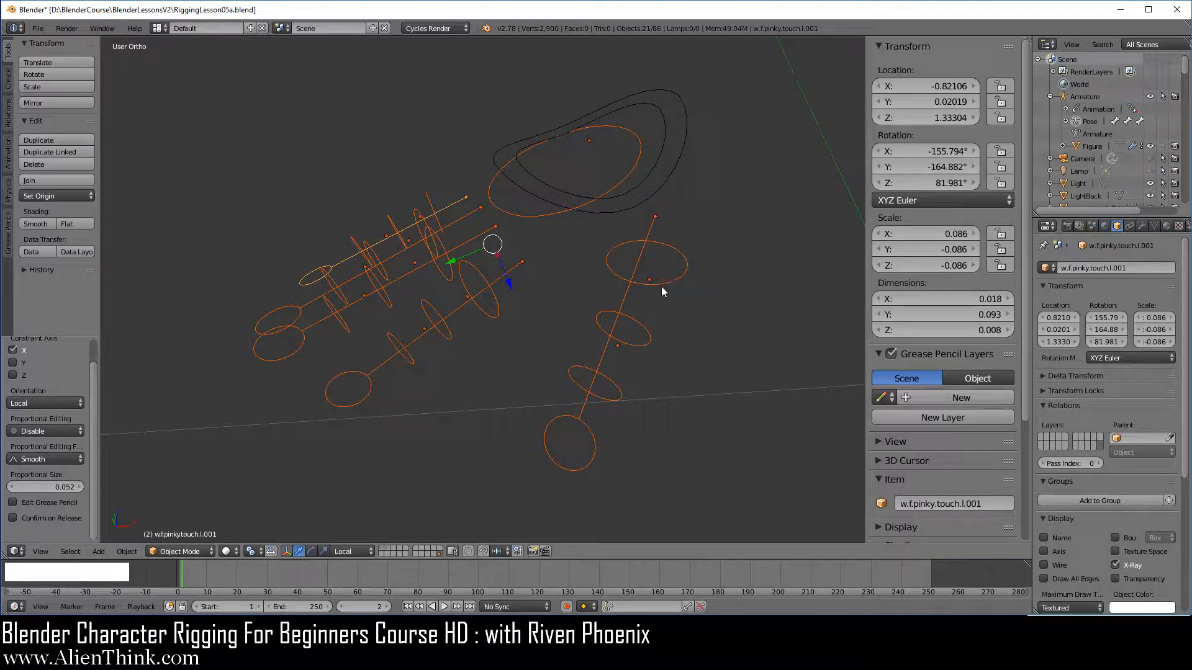
Step: Set the pivot point to 3D Cursor and snap the cursor to the mirrored thumb base shape's origin
{"action": "left_click", "coordinate": [251, 552]}
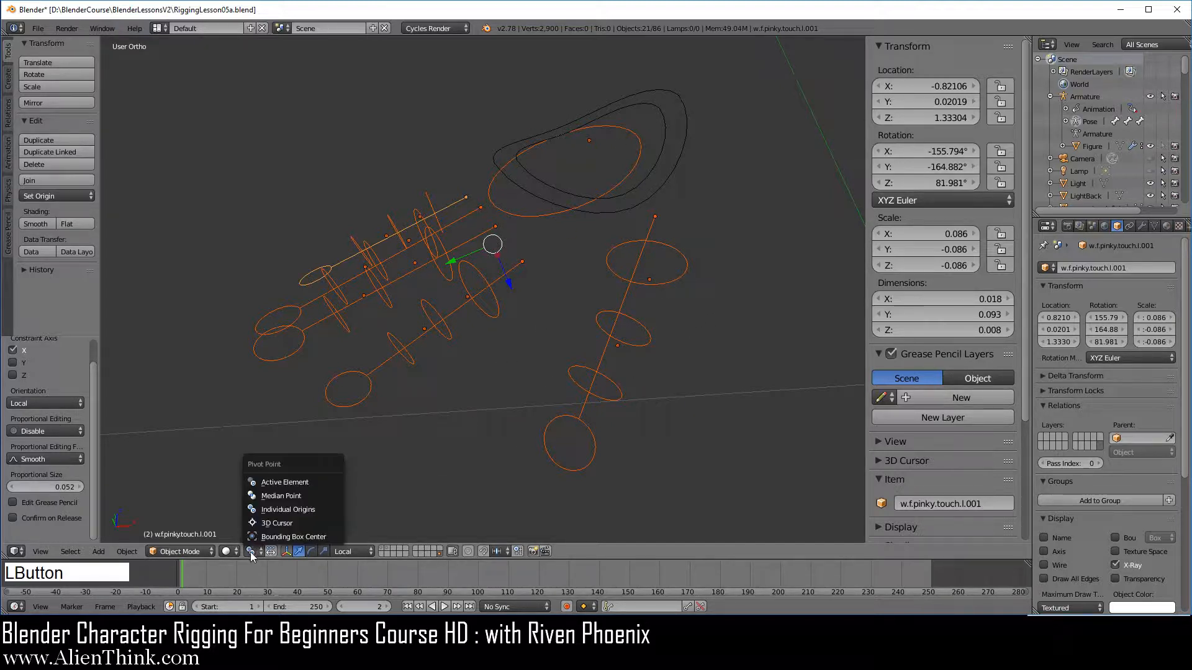
{"action": "left_click", "coordinate": [269, 523]}
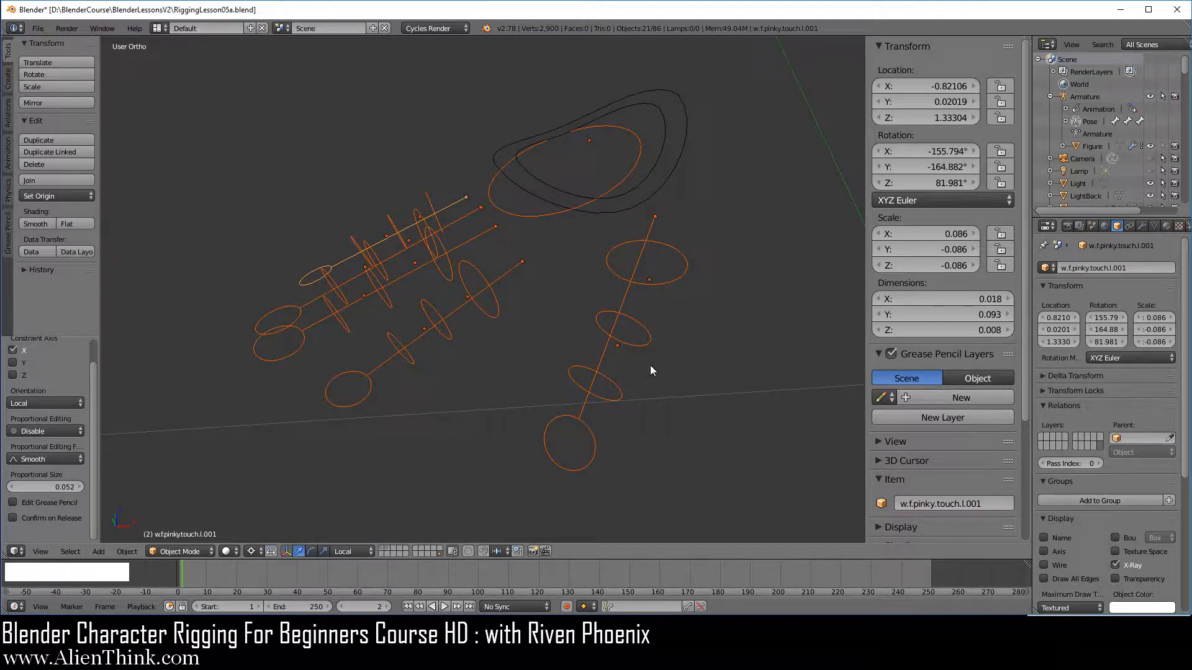
{"action": "right_click", "coordinate": [675, 253]}
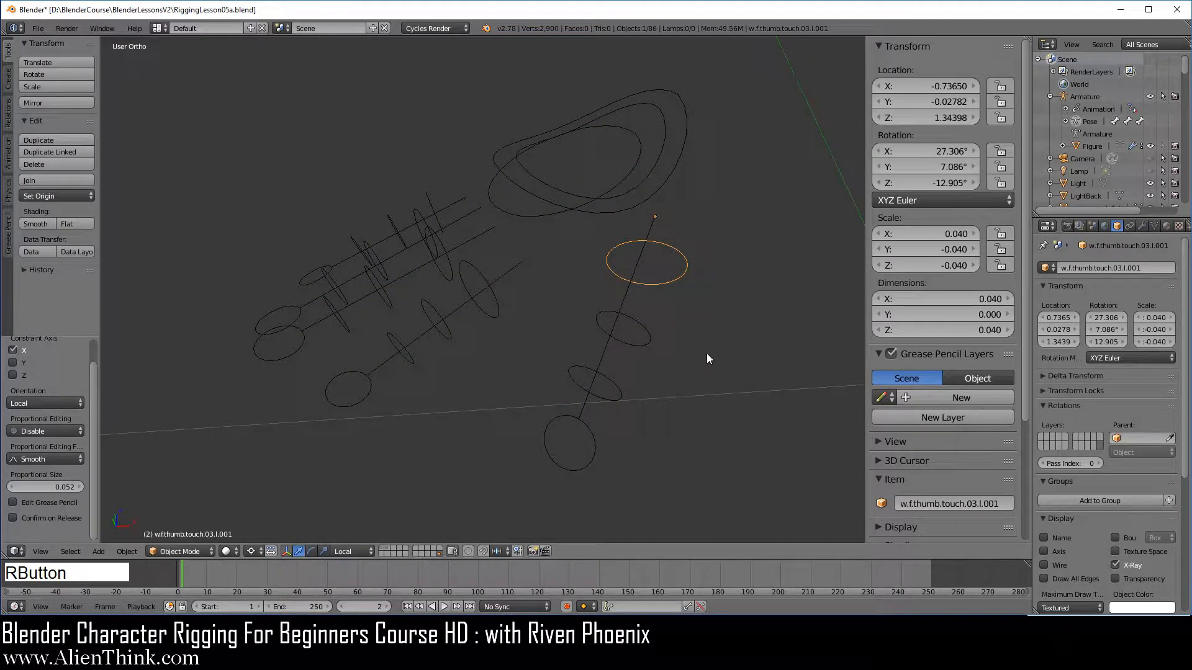
{"action": "key", "text": "shift"}
{"action": "key", "text": "shift+s"}
{"action": "left_click", "coordinate": [707, 355]}
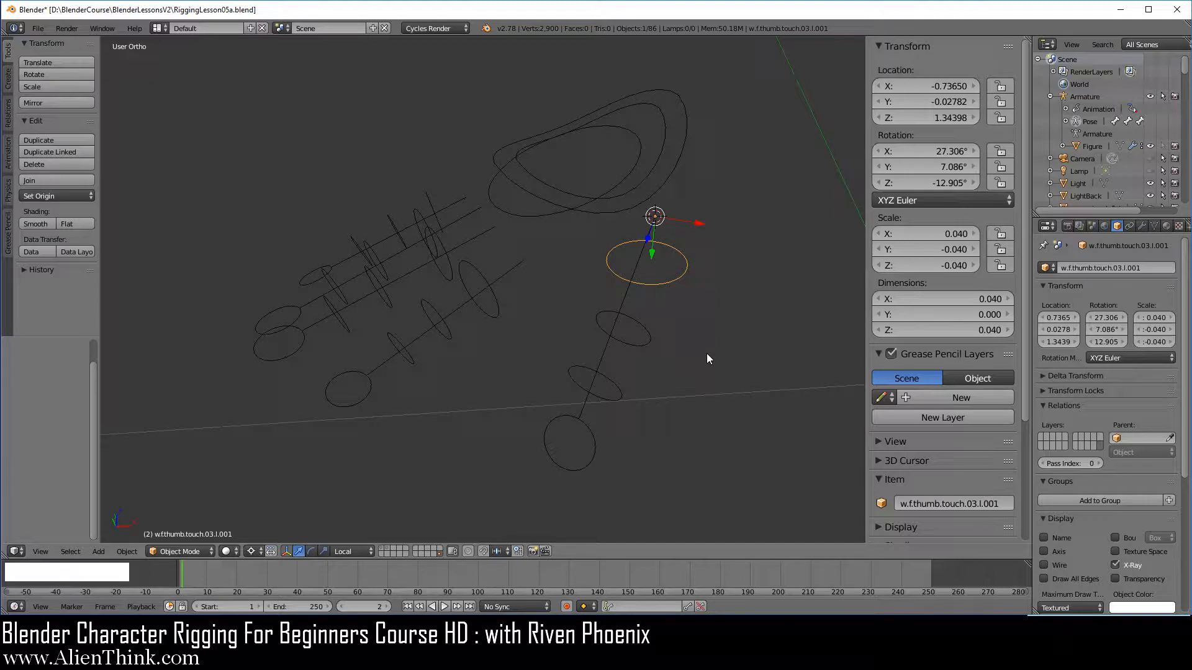
Step: Mirror the thumb base shape's mesh along local X about the 3D cursor in Edit Mode
{"action": "key", "text": "Tab"}
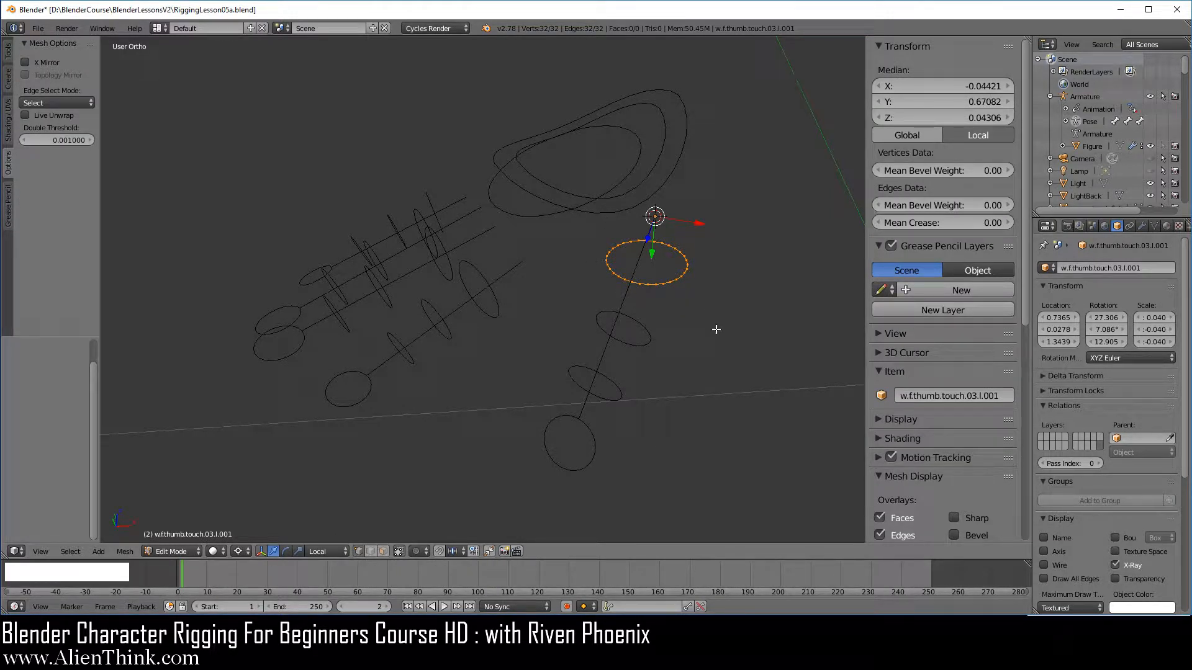
{"action": "key", "text": "ctrl"}
{"action": "key", "text": "ctrl+m"}
{"action": "key", "text": "x"}
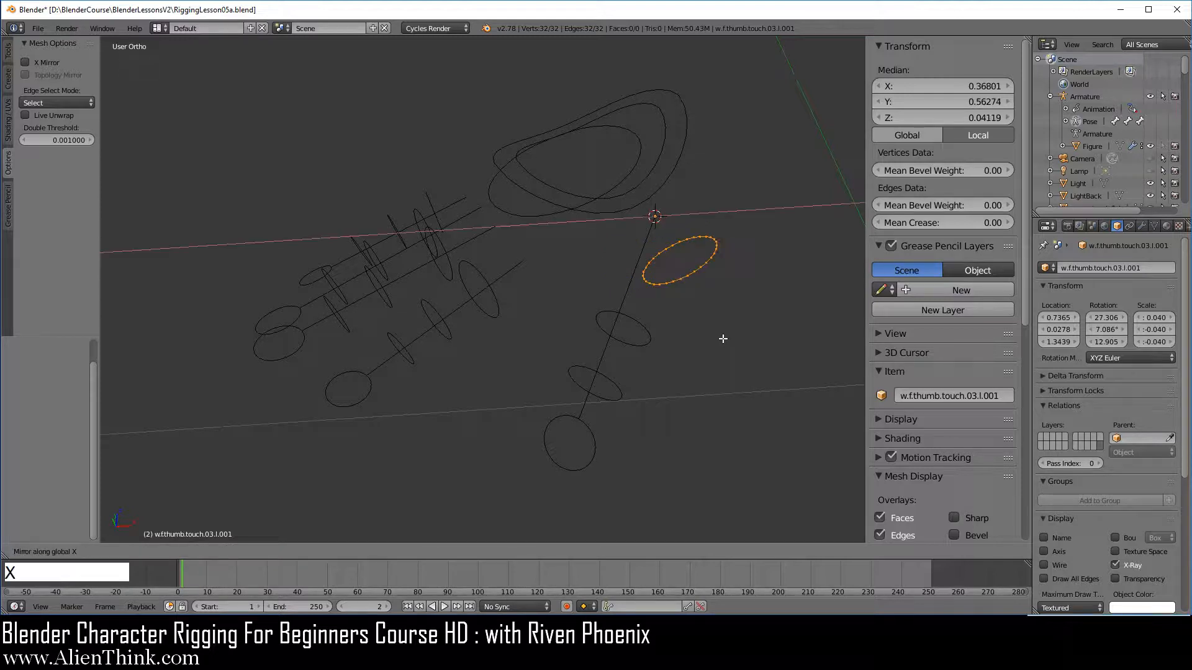
{"action": "key", "text": "x"}
{"action": "left_click", "coordinate": [723, 339]}
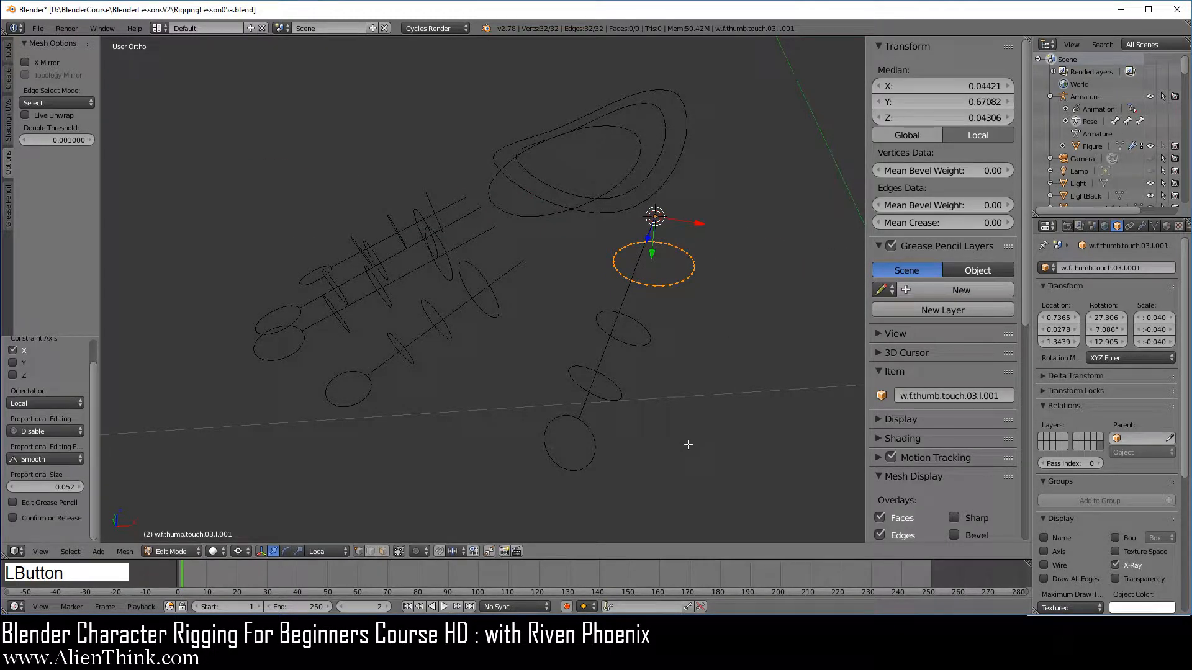
{"action": "key", "text": "Tab"}
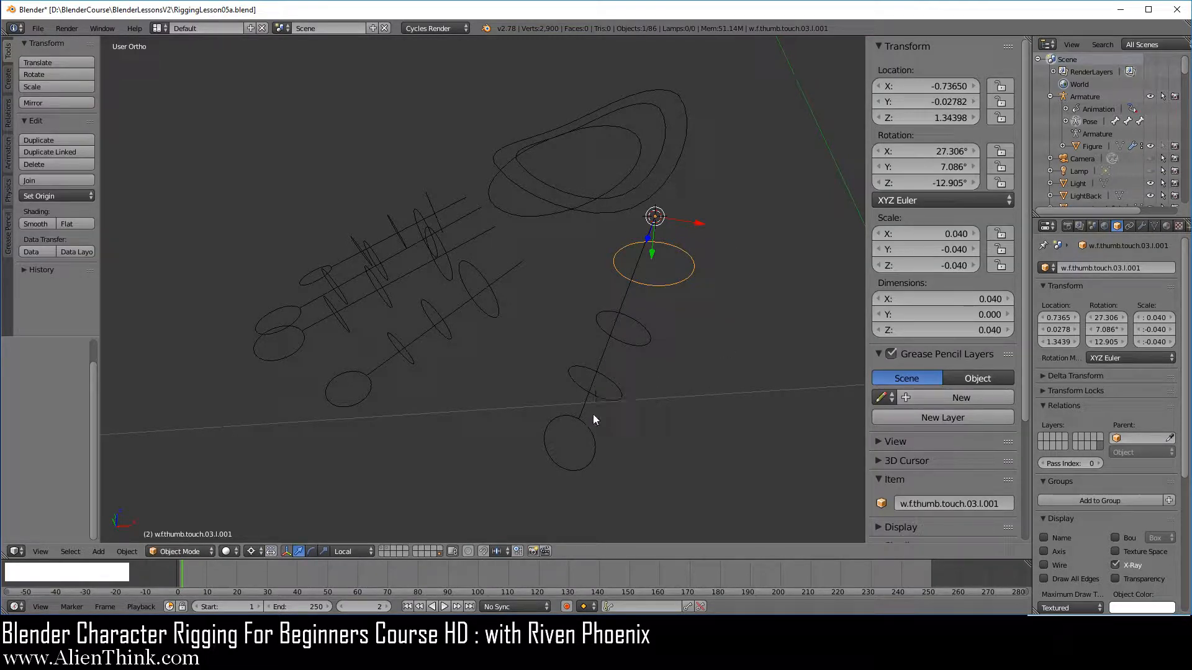
Step: Select the mirrored thumb tip shape and snap the 3D cursor to its origin
{"action": "middle_click_drag", "start_coordinate": [553, 293], "coordinate": [609, 184]}
{"action": "right_click", "coordinate": [566, 196]}
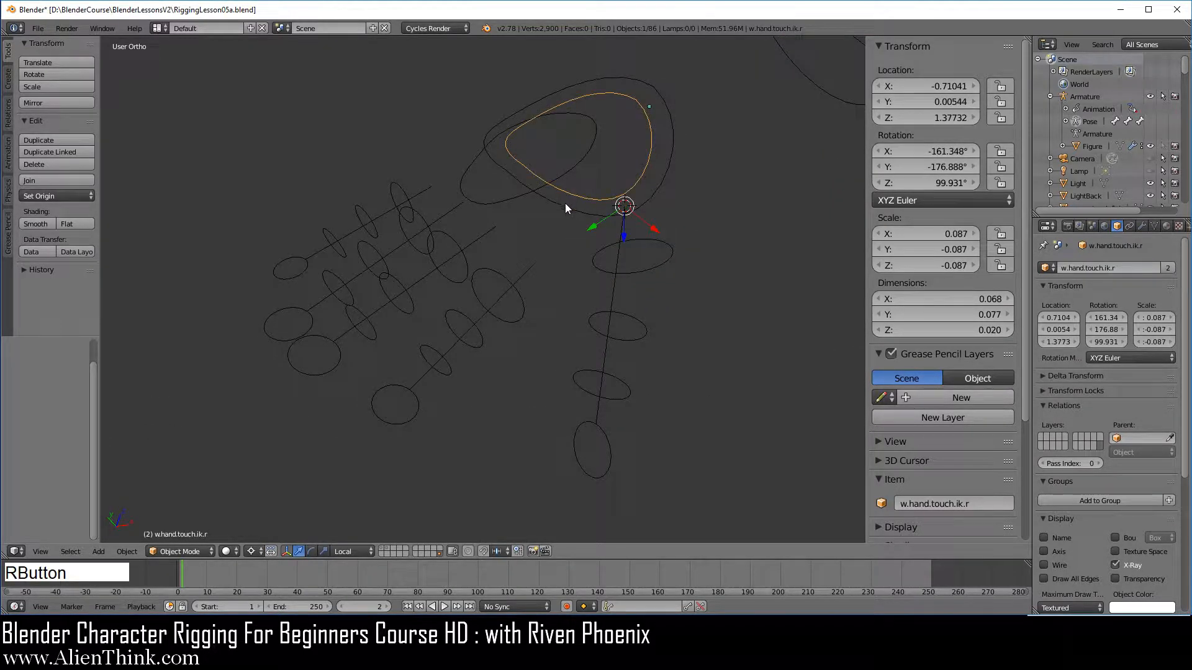
{"action": "right_click", "coordinate": [487, 203]}
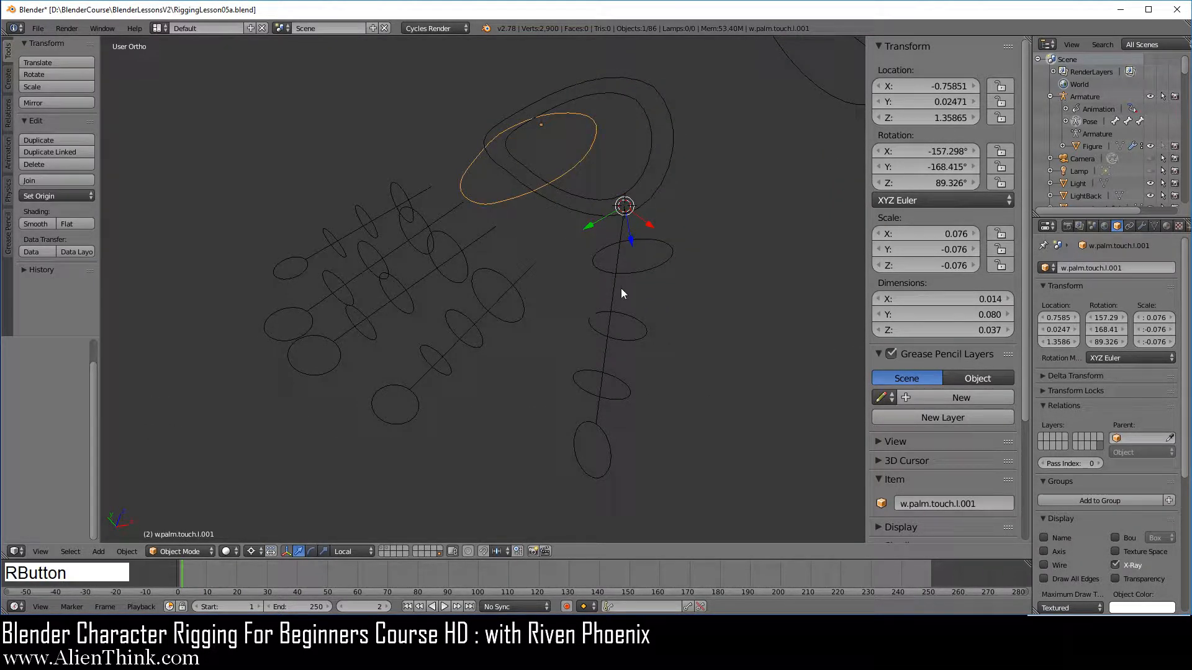
{"action": "right_click", "coordinate": [585, 426]}
{"action": "middle_click_drag", "start_coordinate": [498, 493], "coordinate": [441, 463]}
{"action": "middle_click_drag", "start_coordinate": [544, 248], "coordinate": [561, 202]}
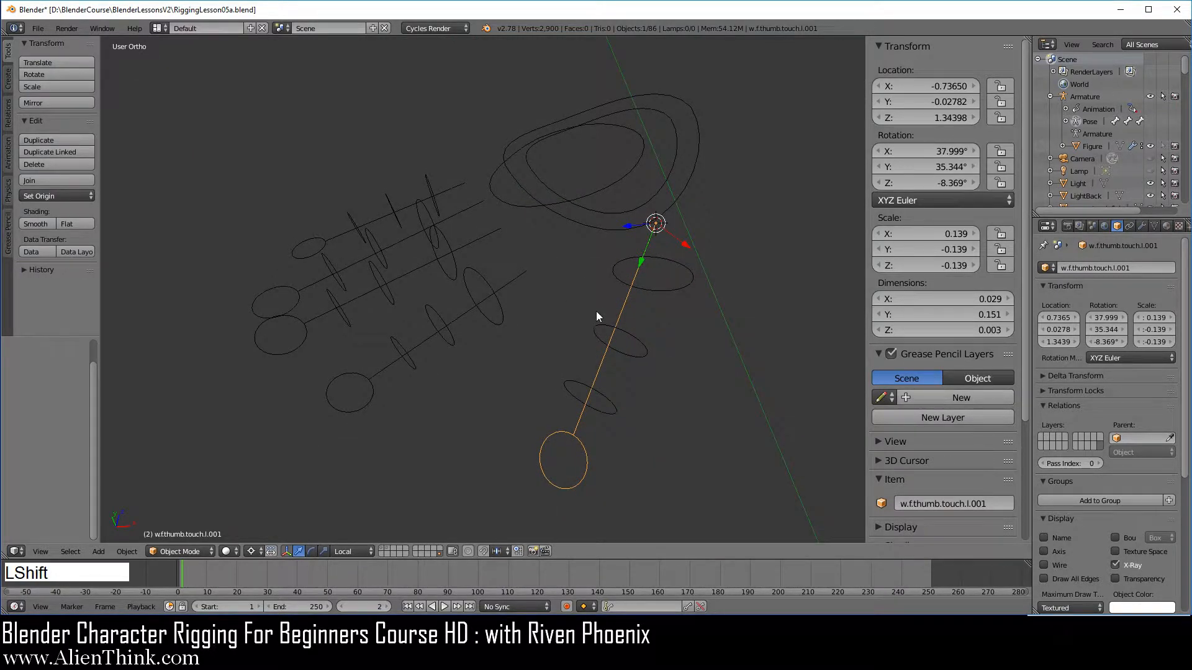
{"action": "middle_click_drag", "start_coordinate": [596, 311], "coordinate": [566, 269], "text": "shift"}
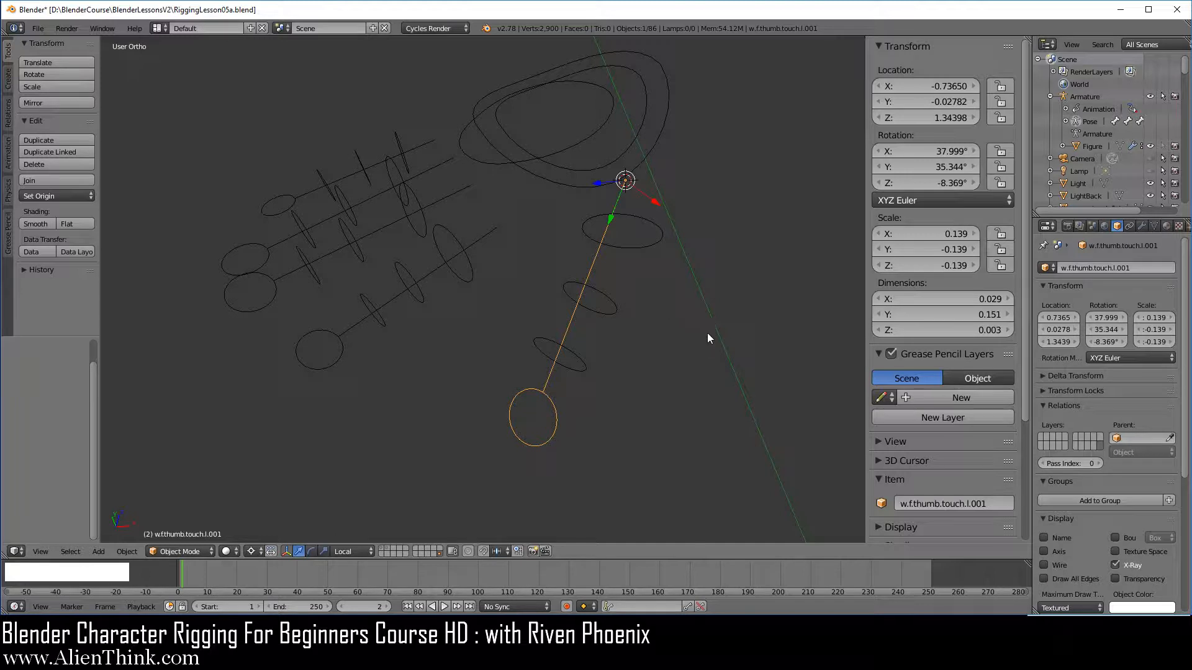
{"action": "key", "text": "shift+s"}
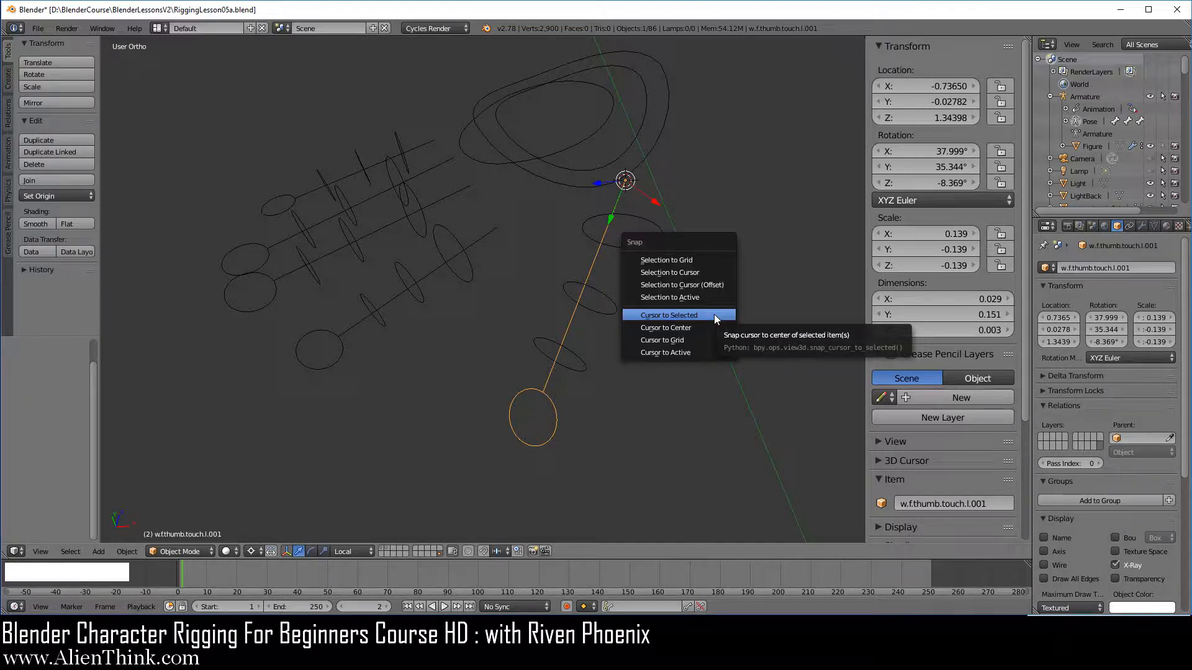
{"action": "left_click", "coordinate": [714, 315]}
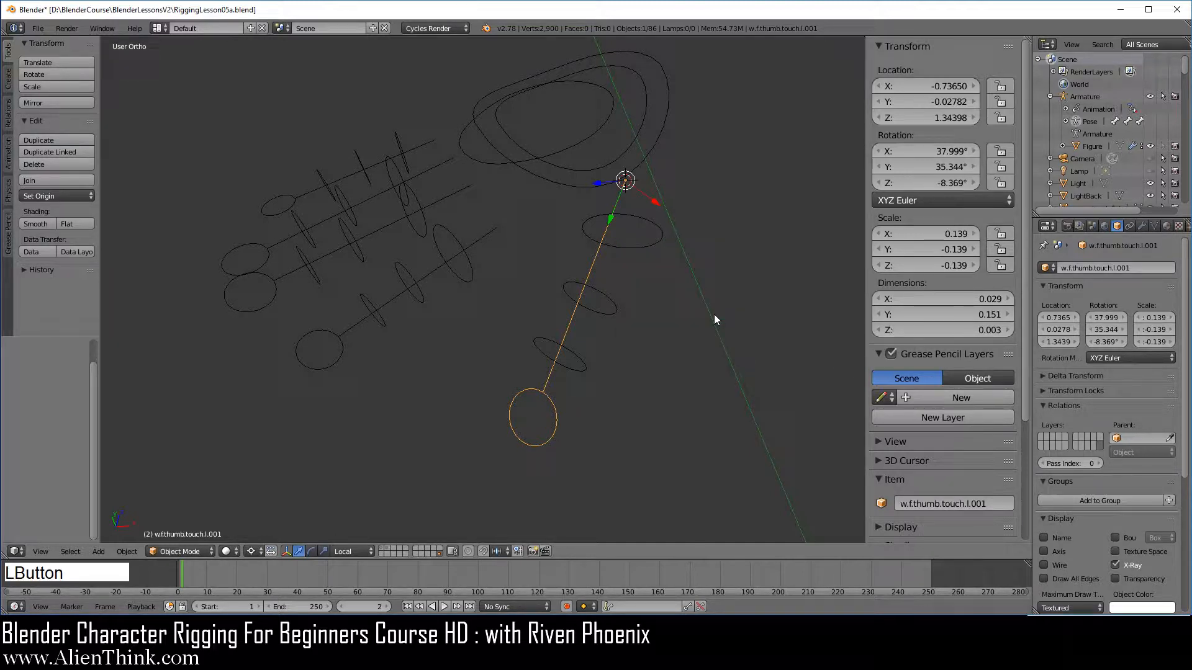
Step: Mirror all of the thumb tip shape's vertices along local X in Edit Mode
{"action": "key", "text": "Tab"}
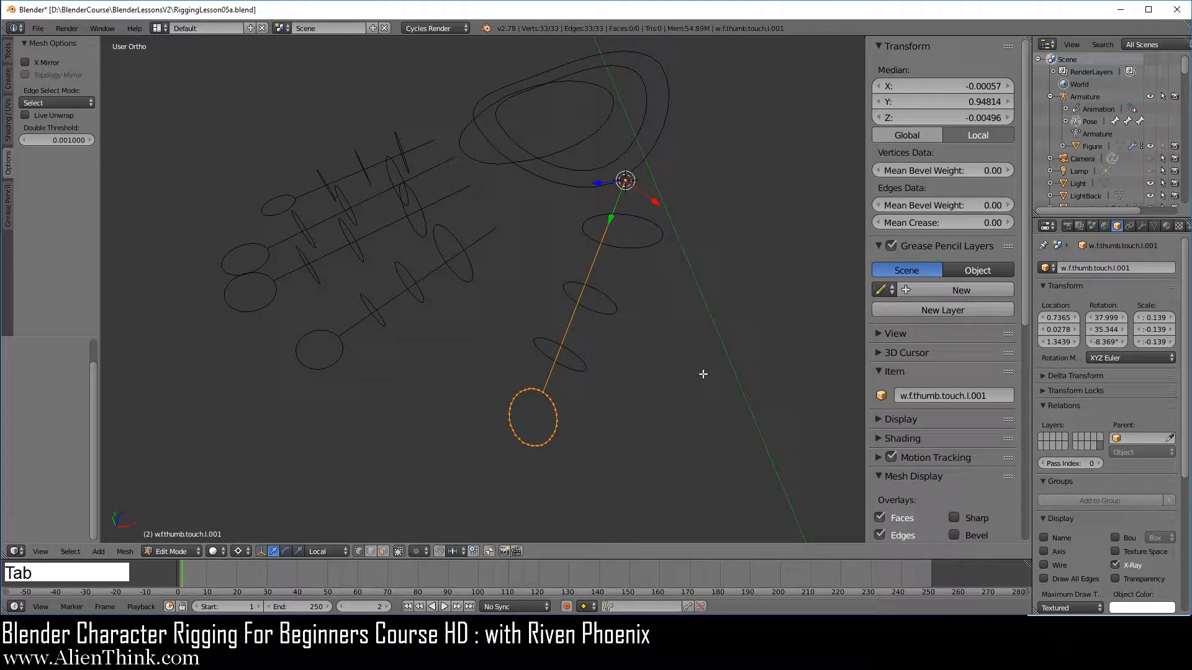
{"action": "key", "text": "a"}
{"action": "key", "text": "a"}
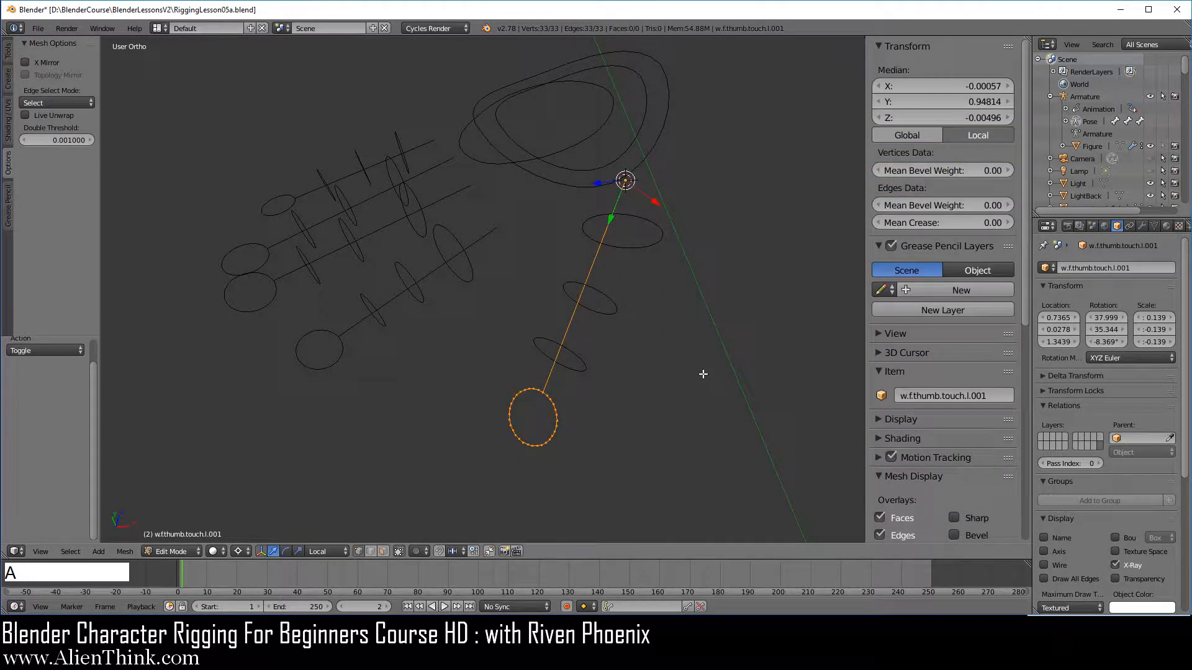
{"action": "key", "text": "ctrl"}
{"action": "key", "text": "ctrl+m"}
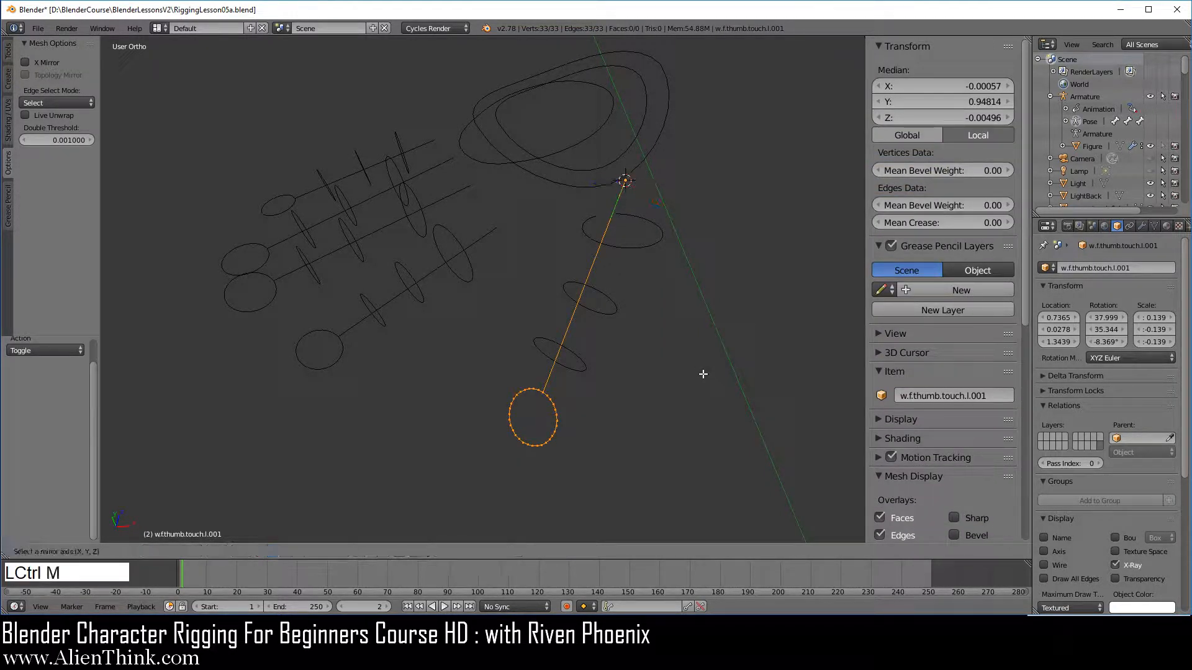
{"action": "key", "text": "x"}
{"action": "key", "text": "x"}
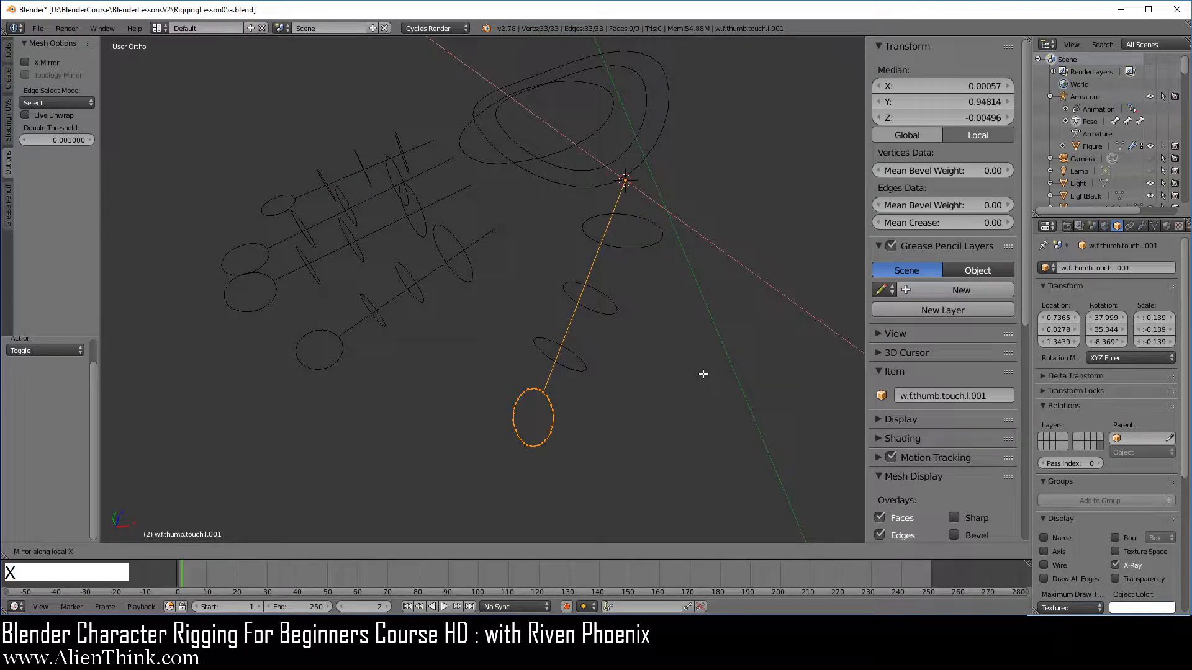
{"action": "left_click", "coordinate": [702, 374]}
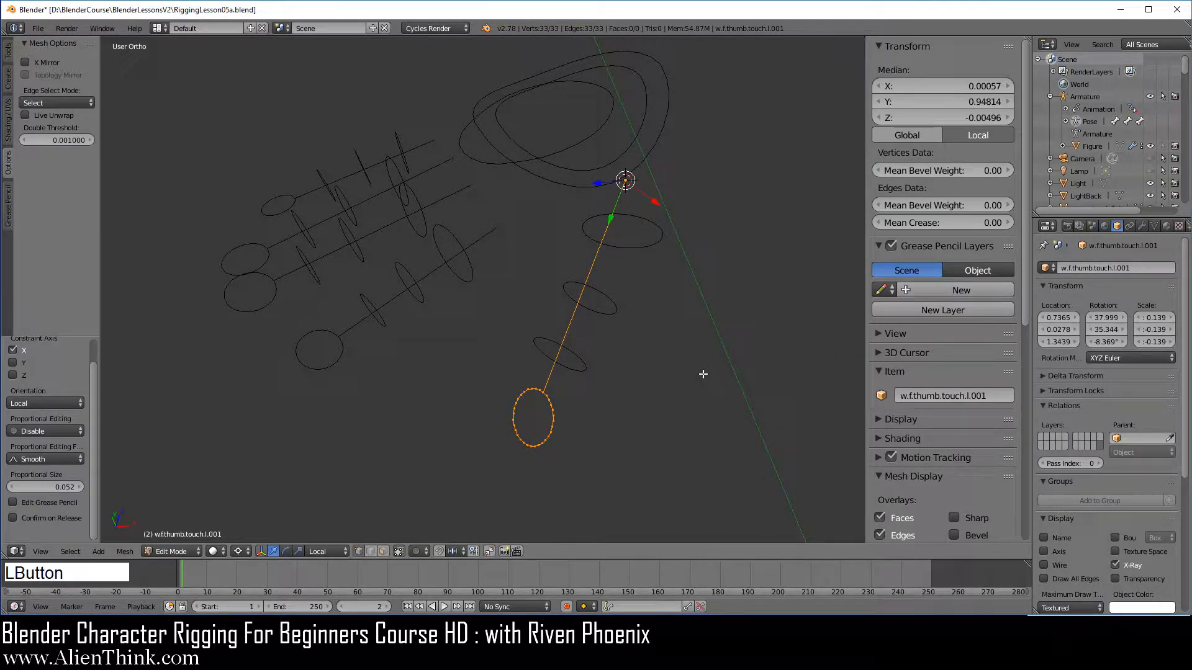
Step: Snap the 3D cursor to the thumb's middle joint shape and mirror its mesh along local X
{"action": "right_click", "coordinate": [611, 301]}
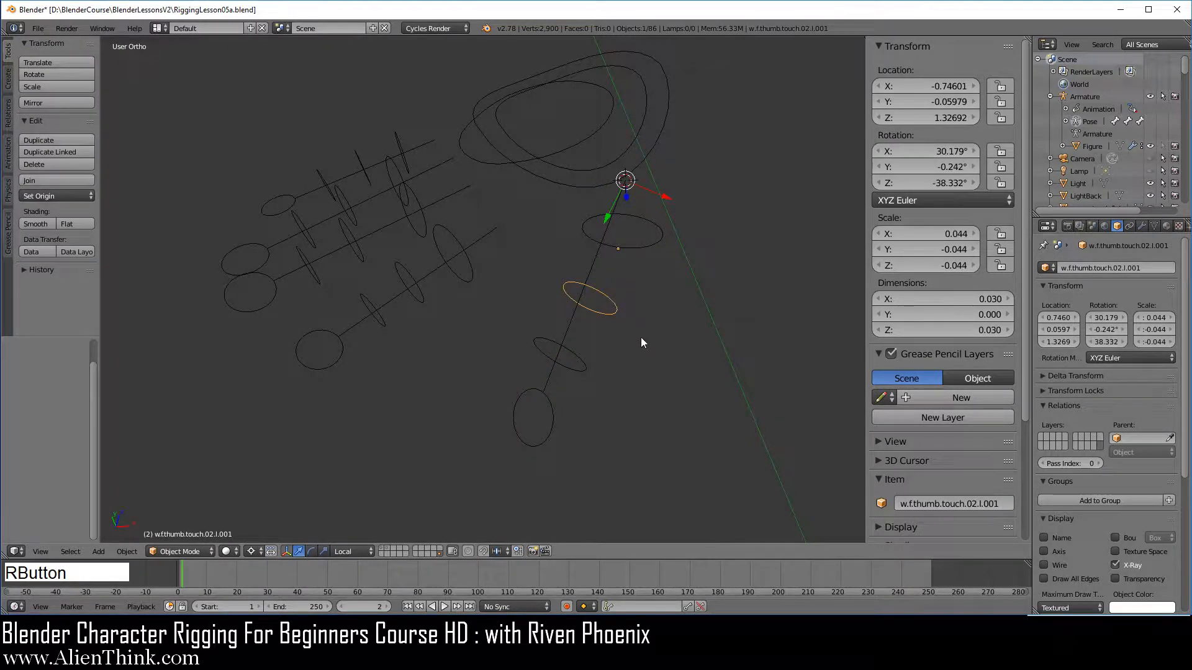
{"action": "key", "text": "shift+s"}
{"action": "left_click", "coordinate": [705, 356]}
{"action": "key", "text": "Tab"}
{"action": "key", "text": "Tab"}
Step: Snap the 3D cursor to the thumb joint shape nearest the tip and mirror its mesh along local X
{"action": "right_click", "coordinate": [578, 359]}
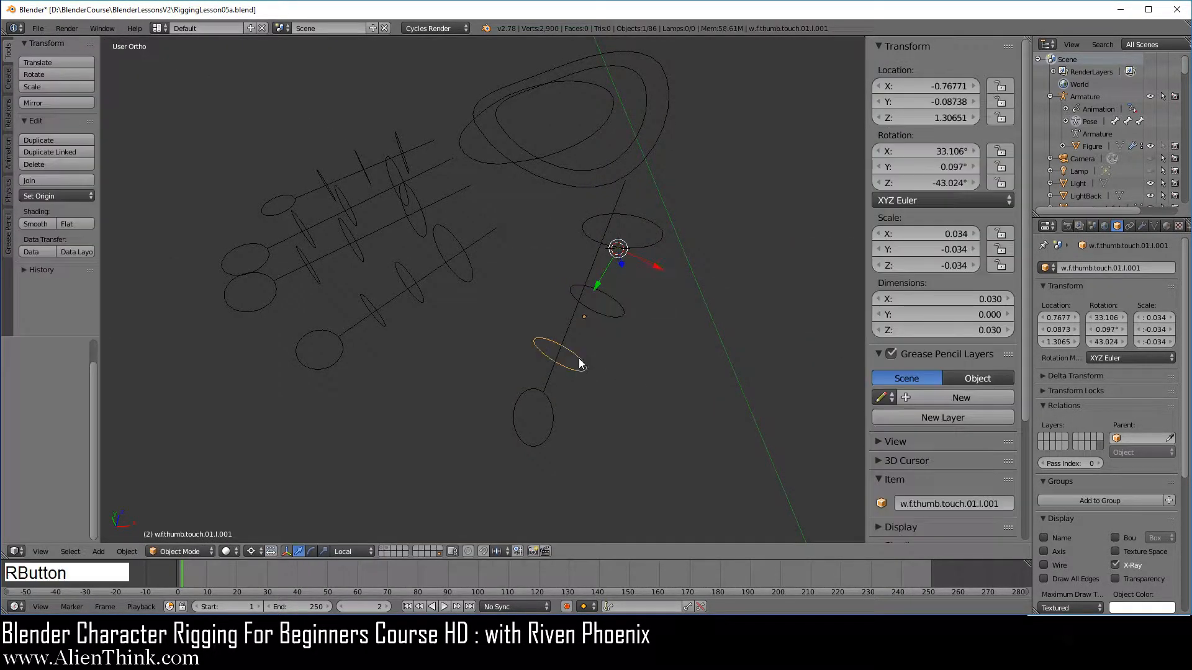
{"action": "key", "text": "shift+s"}
{"action": "left_click", "coordinate": [691, 396]}
{"action": "key", "text": "Tab"}
{"action": "key", "text": "ctrl+m"}
{"action": "key", "text": "x"}
{"action": "left_click", "coordinate": [691, 396]}
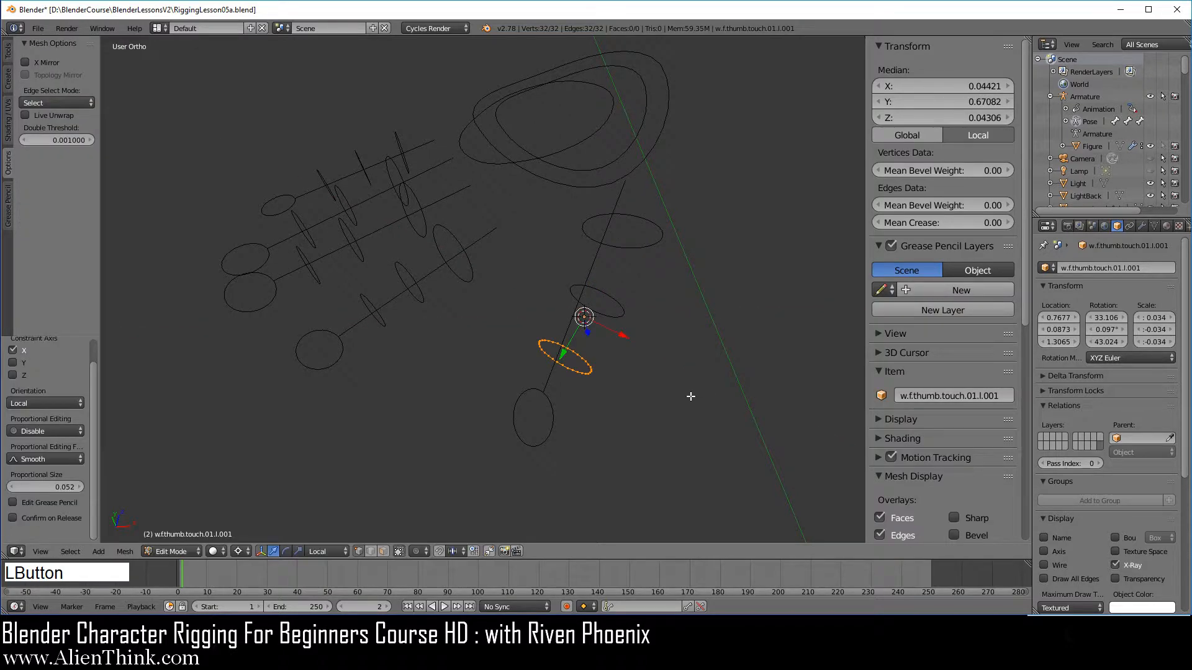
{"action": "key", "text": "Tab"}
{"action": "right_click", "coordinate": [554, 408]}
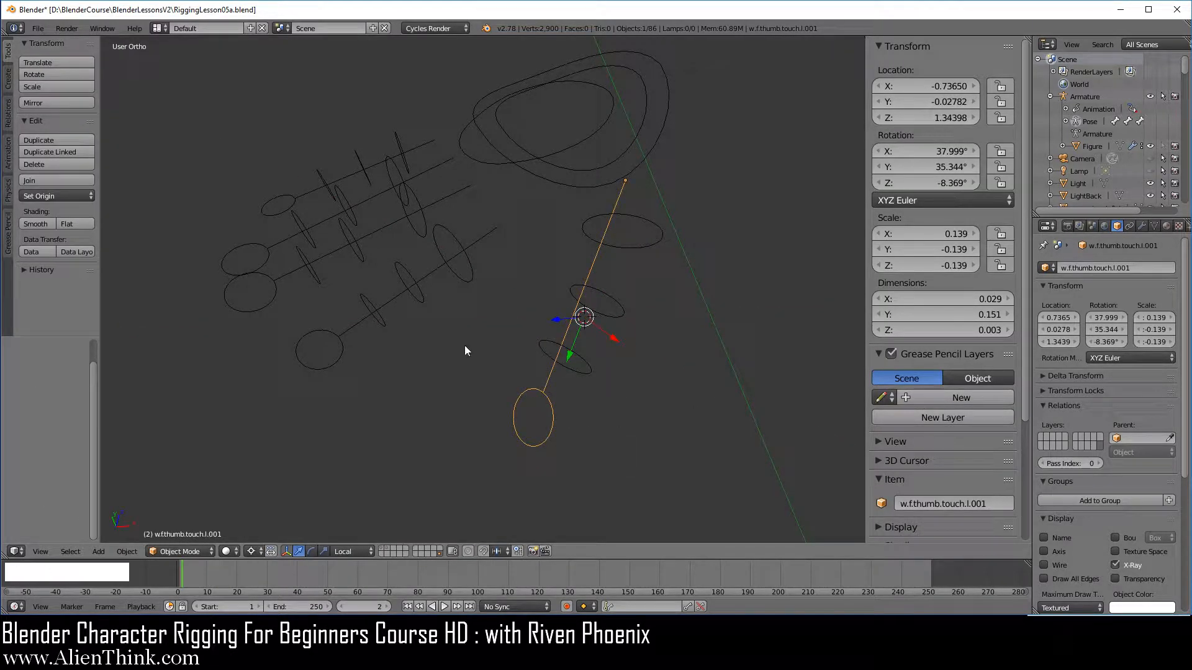
Step: Snap the 3D cursor to the index finger's tip shape and mirror its mesh along local X
{"action": "right_click", "coordinate": [343, 351]}
{"action": "key", "text": "shift+s"}
{"action": "left_click", "coordinate": [733, 366]}
{"action": "key", "text": "Tab"}
{"action": "key", "text": "ctrl+m"}
{"action": "key", "text": "x"}
{"action": "left_click", "coordinate": [728, 348]}
{"action": "key", "text": "Tab"}
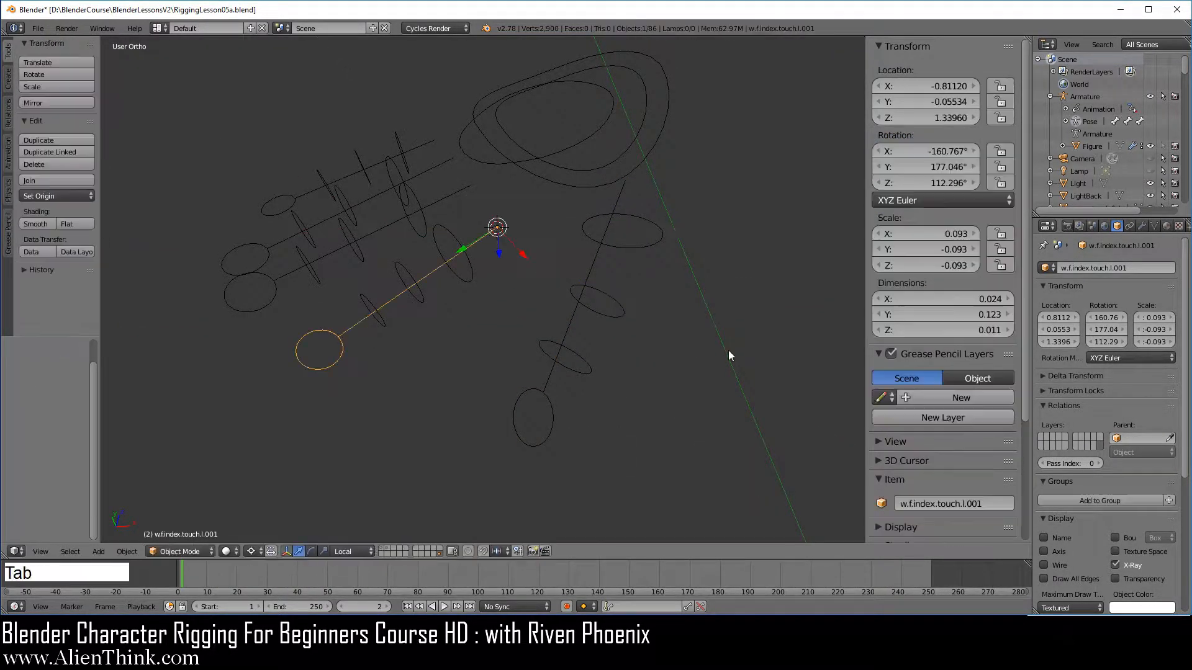
Step: Snap the 3D cursor to the index finger's base joint shape and mirror its mesh along local X
{"action": "right_click", "coordinate": [468, 270]}
{"action": "key", "text": "shift+s"}
{"action": "left_click", "coordinate": [729, 328]}
{"action": "key", "text": "Tab"}
{"action": "key", "text": "ctrl+m"}
{"action": "key", "text": "x"}
{"action": "left_click", "coordinate": [705, 385]}
{"action": "key", "text": "Tab"}
Step: Snap the 3D cursor to the index finger's middle joint shape and mirror its mesh along local X
{"action": "right_click", "coordinate": [422, 295]}
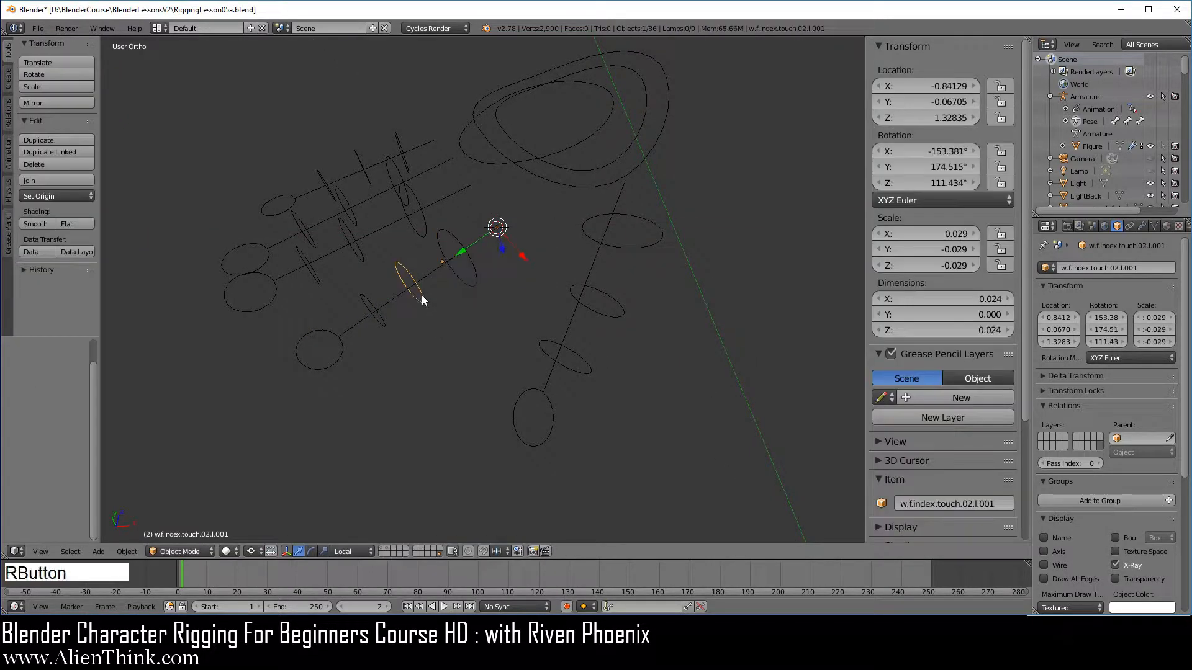
{"action": "key", "text": "shift+s"}
{"action": "left_click", "coordinate": [702, 370]}
{"action": "scroll", "coordinate": [701, 370], "scroll_direction": "up", "scroll_amount": 1}
{"action": "middle_click_drag", "start_coordinate": [521, 338], "coordinate": [629, 377], "text": "shift"}
{"action": "key", "text": "Tab"}
{"action": "key", "text": "ctrl+m"}
{"action": "key", "text": "x"}
{"action": "left_click", "coordinate": [629, 378]}
{"action": "key", "text": "Tab"}
Step: Snap the 3D cursor to the index finger joint shape nearest the tip and mirror its mesh along local X
{"action": "right_click", "coordinate": [477, 364]}
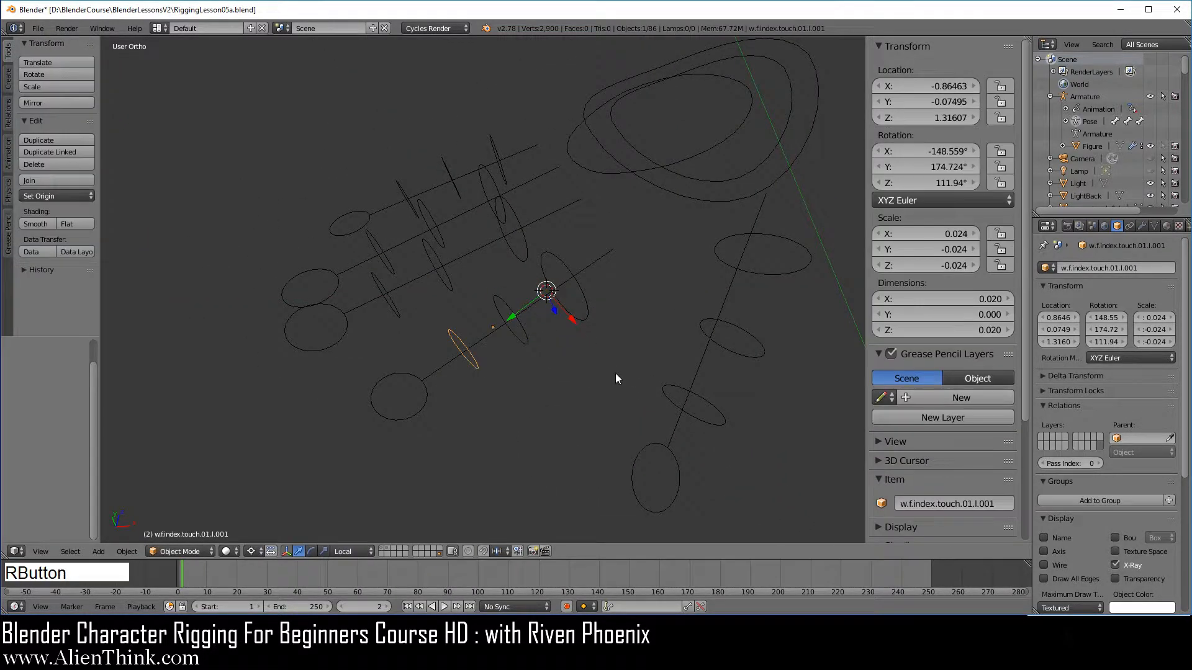
{"action": "key", "text": "shift+s"}
{"action": "left_click", "coordinate": [616, 373]}
{"action": "key", "text": "Tab"}
{"action": "key", "text": "ctrl+m"}
{"action": "key", "text": "x"}
{"action": "left_click", "coordinate": [616, 374]}
{"action": "key", "text": "Tab"}
Step: Snap the 3D cursor to the middle finger's tip shape and mirror its mesh along local X
{"action": "middle_click_drag", "start_coordinate": [607, 255], "coordinate": [575, 227]}
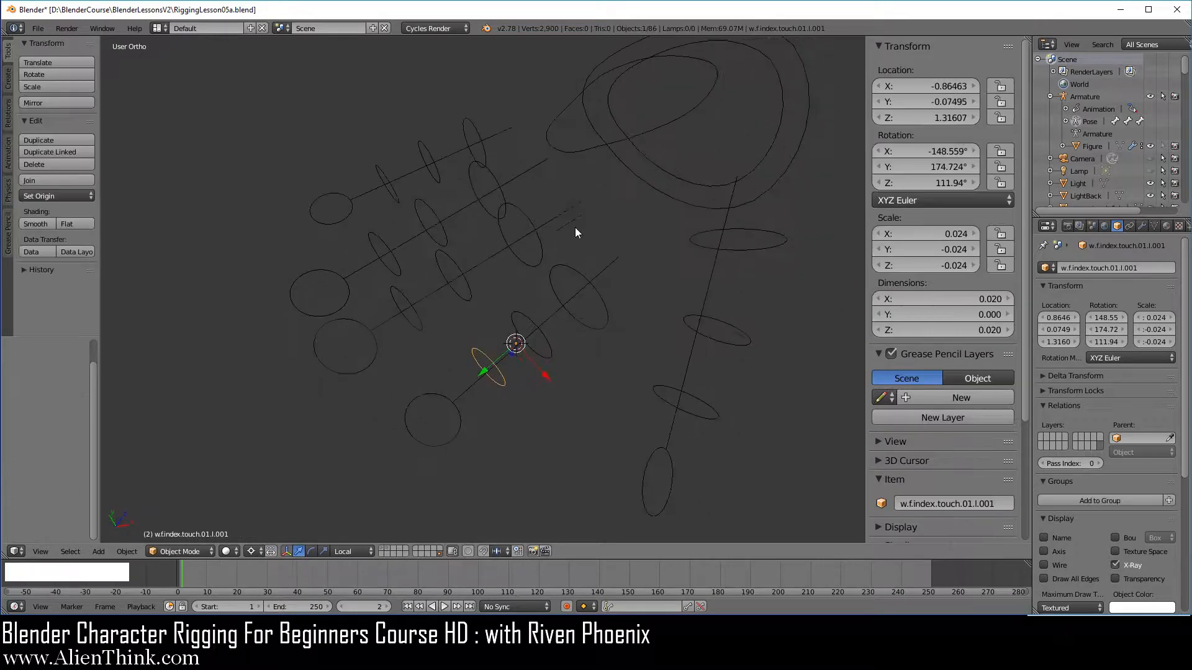
{"action": "right_click", "coordinate": [562, 217]}
{"action": "key", "text": "shift+s"}
{"action": "left_click", "coordinate": [654, 377]}
{"action": "key", "text": "Tab"}
{"action": "key", "text": "ctrl+m"}
{"action": "key", "text": "x"}
{"action": "left_click", "coordinate": [655, 377]}
{"action": "key", "text": "Tab"}
Step: Mirror the mesh of the middle finger's base joint shape along local X about the 3D cursor
{"action": "right_click", "coordinate": [537, 250]}
{"action": "key", "text": "Tab"}
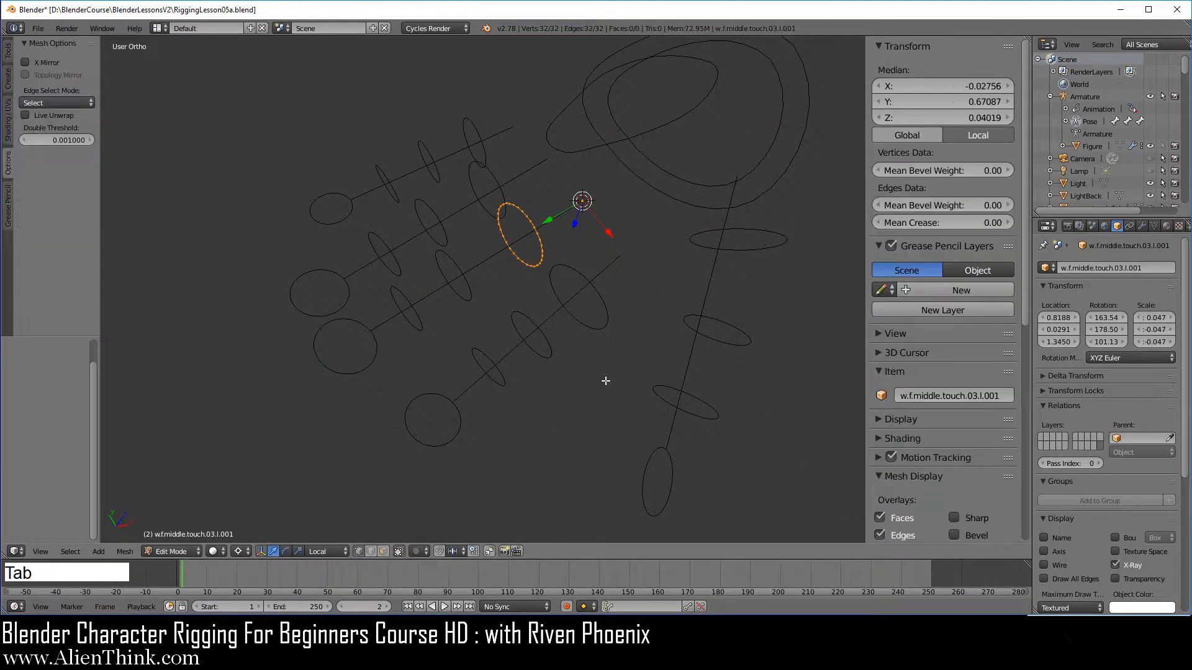
{"action": "key", "text": "ctrl+m"}
{"action": "key", "text": "x"}
{"action": "left_click", "coordinate": [605, 381]}
{"action": "key", "text": "Tab"}
Step: Snap the 3D cursor to the middle finger's middle joint shape and mirror its mesh along local X
{"action": "right_click", "coordinate": [455, 279]}
{"action": "key", "text": "shift+s"}
{"action": "left_click", "coordinate": [630, 393]}
{"action": "key", "text": "Tab"}
{"action": "key", "text": "ctrl+m"}
{"action": "key", "text": "x"}
{"action": "key", "text": "Return"}
{"action": "key", "text": "Tab"}
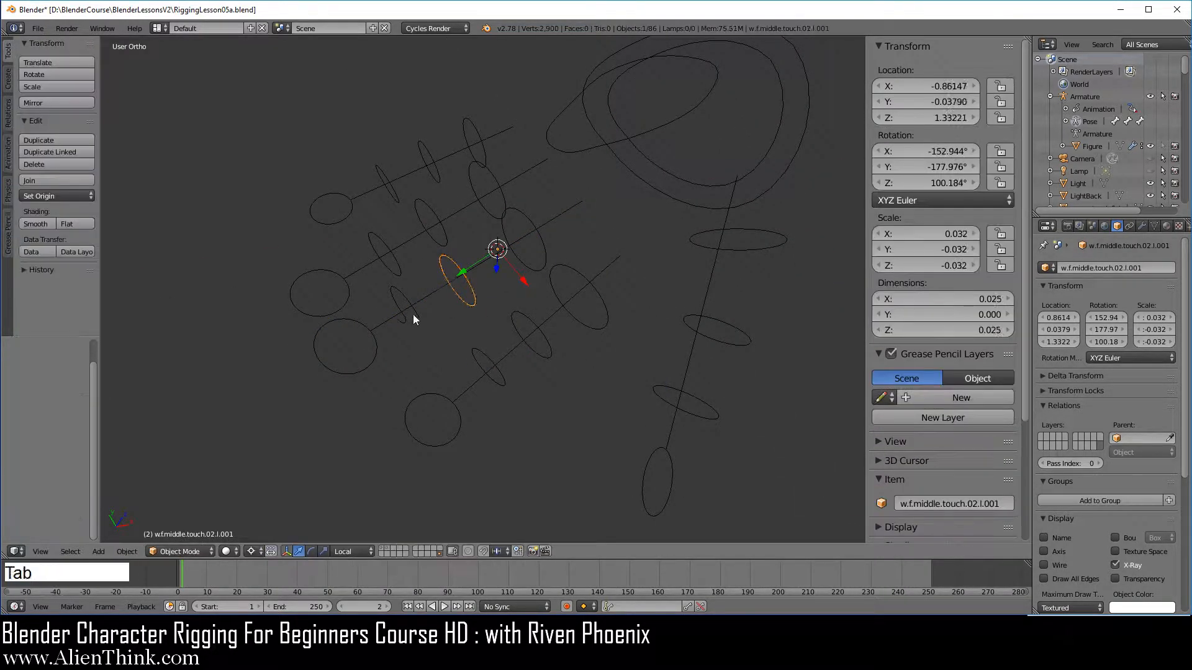
Step: Mirror the mesh of the middle finger joint shape nearest the tip along local X about its origin
{"action": "key", "text": "Tab"}
{"action": "key", "text": "ctrl+m"}
{"action": "key", "text": "x"}
{"action": "left_click", "coordinate": [620, 407]}
{"action": "key", "text": "Tab"}
Step: Snap the 3D cursor to the ring finger's tip shape and mirror its mesh along local X
{"action": "middle_click_drag", "start_coordinate": [547, 338], "coordinate": [594, 220]}
{"action": "right_click", "coordinate": [594, 220]}
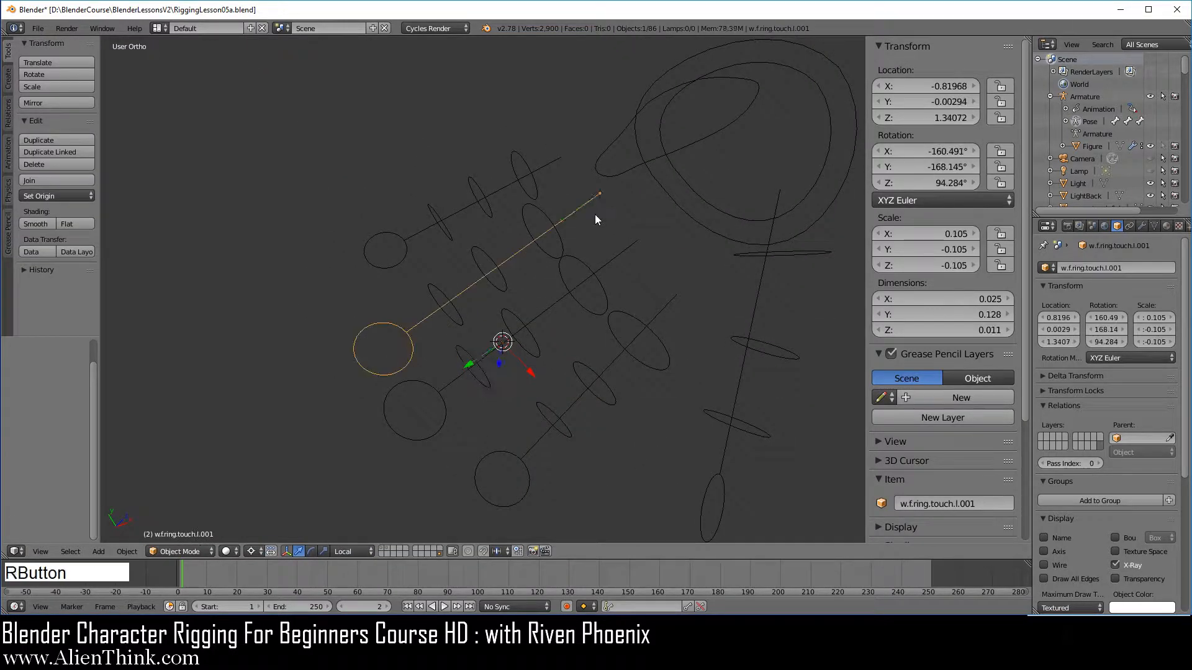
{"action": "key", "text": "shift+s"}
{"action": "left_click", "coordinate": [688, 323]}
{"action": "key", "text": "Tab"}
{"action": "key", "text": "ctrl+m"}
{"action": "key", "text": "x"}
{"action": "key", "text": "Return"}
{"action": "key", "text": "Tab"}
Step: Snap the 3D cursor to the ring finger's base joint shape and mirror its mesh along local X
{"action": "right_click", "coordinate": [573, 255]}
{"action": "key", "text": "shift+s"}
{"action": "left_click", "coordinate": [690, 362]}
{"action": "key", "text": "Tab"}
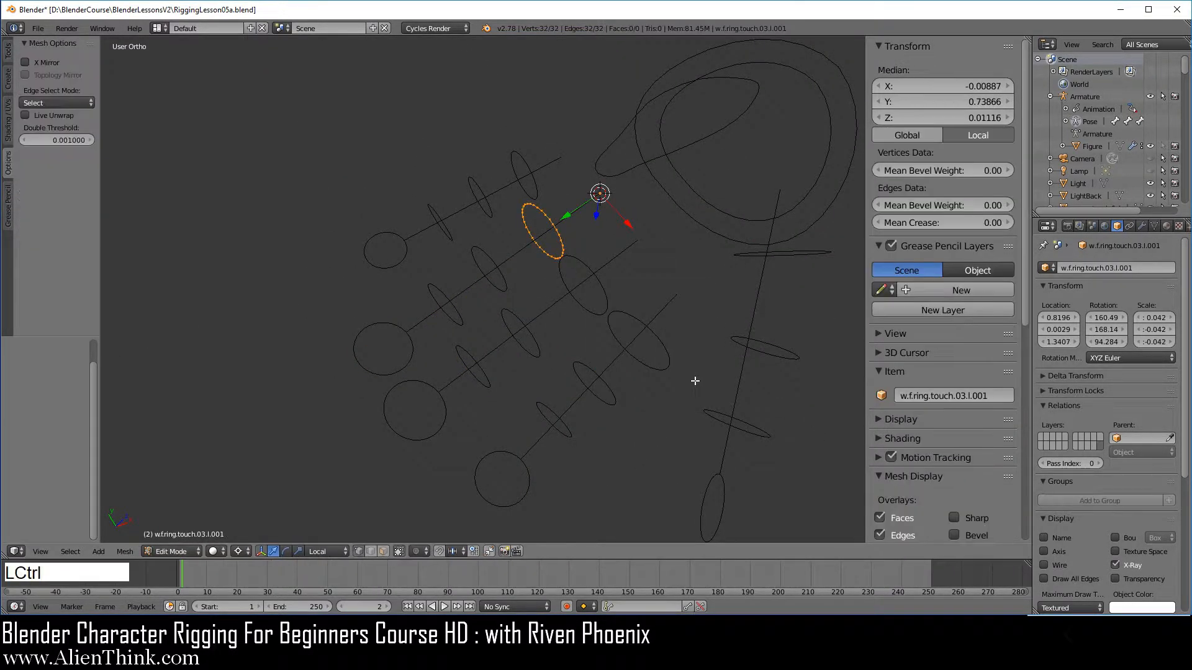
{"action": "key", "text": "ctrl+m"}
{"action": "key", "text": "x"}
{"action": "left_click", "coordinate": [627, 335]}
{"action": "key", "text": "Tab"}
Step: Snap the 3D cursor to the ring finger's middle joint shape and mirror its mesh along local X
{"action": "right_click", "coordinate": [507, 284]}
{"action": "key", "text": "shift+s"}
{"action": "left_click", "coordinate": [638, 368]}
{"action": "key", "text": "Tab"}
{"action": "key", "text": "ctrl+m"}
{"action": "key", "text": "x"}
{"action": "key", "text": "Return"}
{"action": "key", "text": "Tab"}
Step: Snap the 3D cursor to the ring finger joint shape nearest the tip and mirror its mesh along local X
{"action": "right_click", "coordinate": [461, 320]}
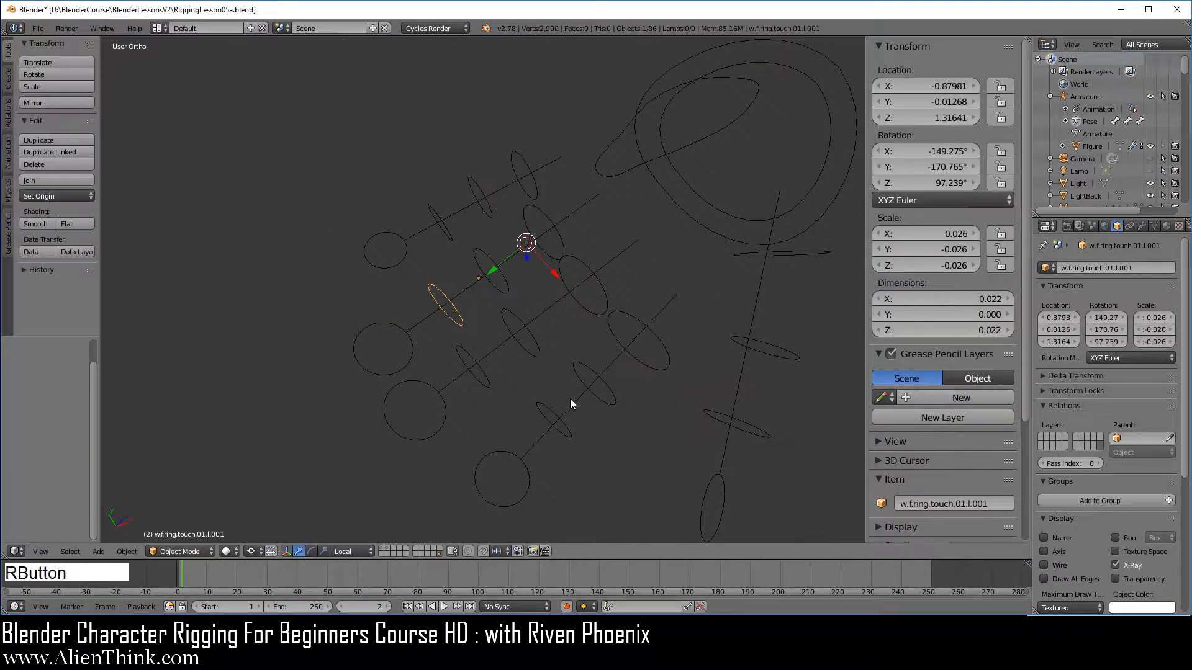
{"action": "key", "text": "shift+s"}
{"action": "left_click", "coordinate": [612, 411]}
{"action": "key", "text": "Tab"}
{"action": "key", "text": "ctrl+m"}
{"action": "key", "text": "x"}
{"action": "key", "text": "Return"}
{"action": "key", "text": "Tab"}
Step: Snap the 3D cursor to the pinky's tip shape and mirror its mesh along local X
{"action": "right_click", "coordinate": [539, 170]}
{"action": "key", "text": "shift+s"}
{"action": "left_click", "coordinate": [681, 380]}
{"action": "key", "text": "Tab"}
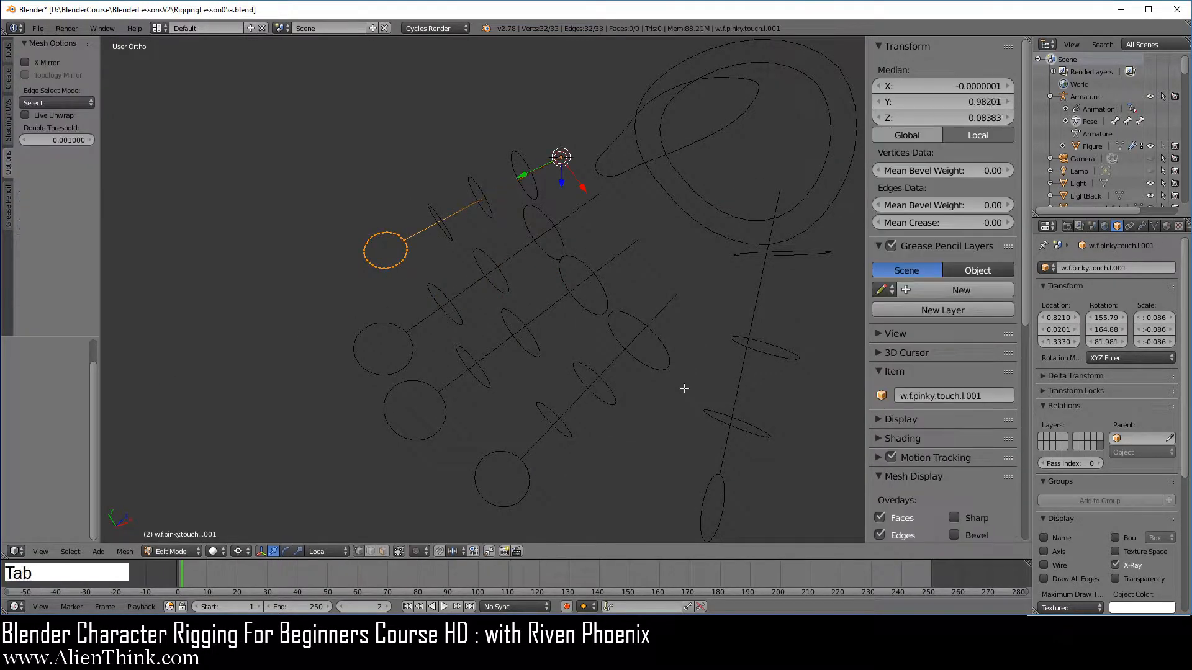
{"action": "key", "text": "ctrl+m"}
{"action": "key", "text": "x"}
{"action": "key", "text": "Return"}
{"action": "key", "text": "Tab"}
Step: Mirror the mesh of the pinky's base joint shape along local X about the 3D cursor
{"action": "right_click", "coordinate": [524, 176]}
{"action": "key", "text": "Tab"}
{"action": "key", "text": "ctrl+m"}
{"action": "key", "text": "x"}
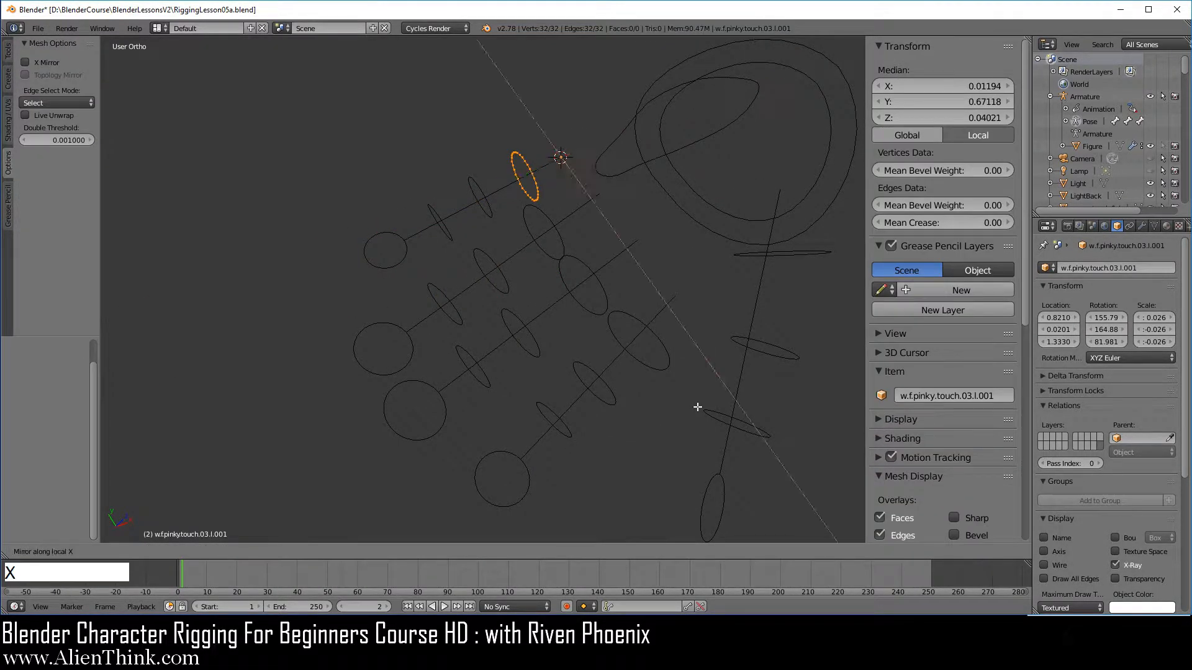
{"action": "key", "text": "Return"}
{"action": "key", "text": "Tab"}
Step: Snap the 3D cursor to the pinky's middle joint shape and mirror its mesh along local X
{"action": "right_click", "coordinate": [493, 211]}
{"action": "key", "text": "Tab"}
{"action": "key", "text": "Tab"}
{"action": "key", "text": "shift+s"}
{"action": "left_click", "coordinate": [657, 346]}
{"action": "key", "text": "Tab"}
{"action": "key", "text": "ctrl+m"}
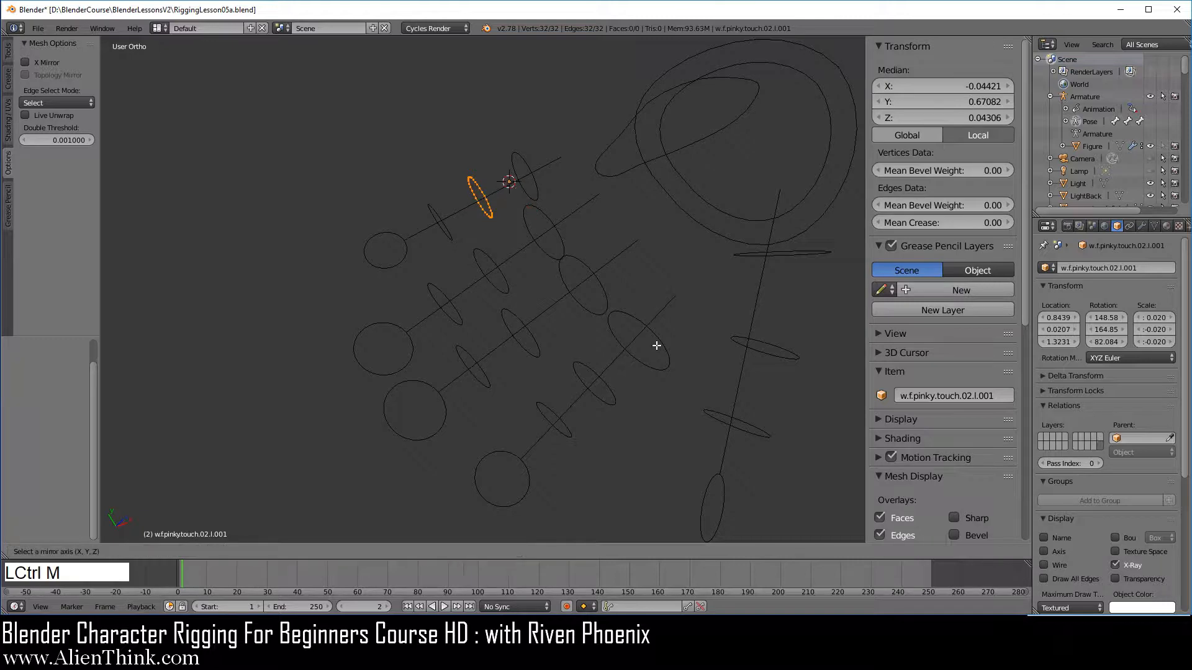
{"action": "key", "text": "x"}
{"action": "key", "text": "Return"}
{"action": "key", "text": "Tab"}
Step: Snap the 3D cursor to the pinky joint shape nearest the tip and mirror its mesh along local X
{"action": "right_click", "coordinate": [453, 234]}
{"action": "key", "text": "shift+s"}
{"action": "left_click", "coordinate": [704, 335]}
{"action": "key", "text": "Tab"}
{"action": "key", "text": "ctrl+m"}
{"action": "key", "text": "x"}
{"action": "left_click", "coordinate": [704, 335]}
Step: Snap the 3D cursor to the palm touch shape and mirror its mesh along local X
{"action": "right_click", "coordinate": [670, 152]}
{"action": "key", "text": "shift+s"}
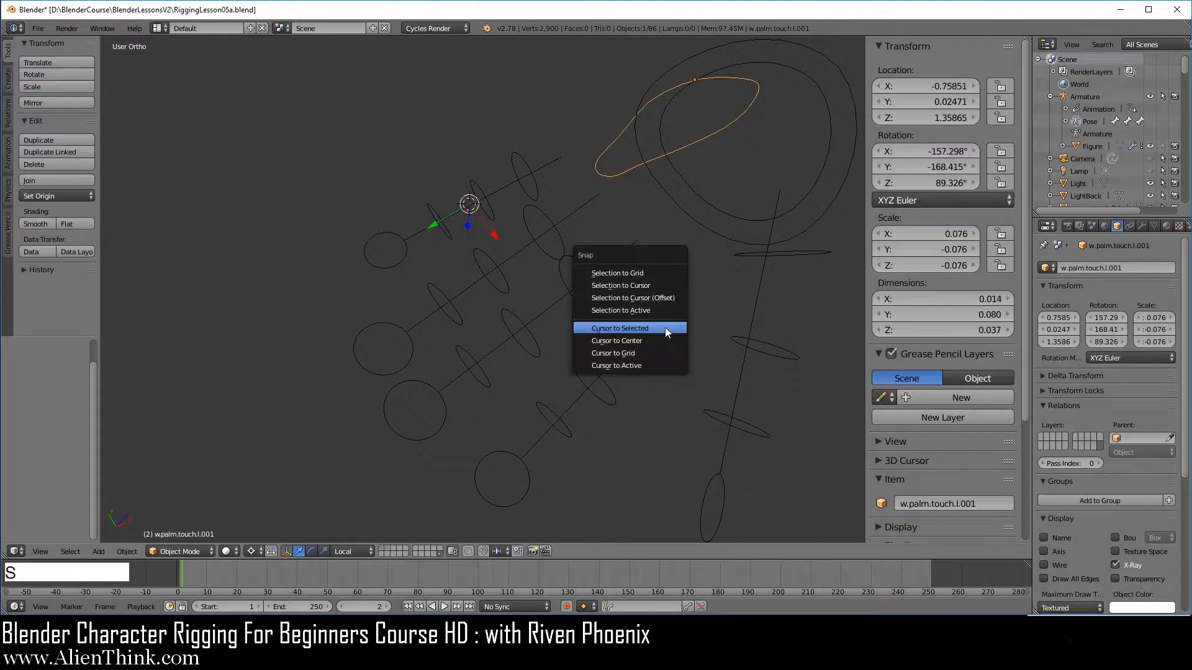
{"action": "left_click", "coordinate": [665, 329]}
{"action": "key", "text": "Tab"}
{"action": "key", "text": "ctrl+m"}
{"action": "key", "text": "x"}
{"action": "left_click", "coordinate": [712, 360]}
{"action": "key", "text": "Tab"}
Step: Set the pivot point to Individual Origins
{"action": "scroll", "coordinate": [712, 360], "scroll_direction": "down", "scroll_amount": 3}
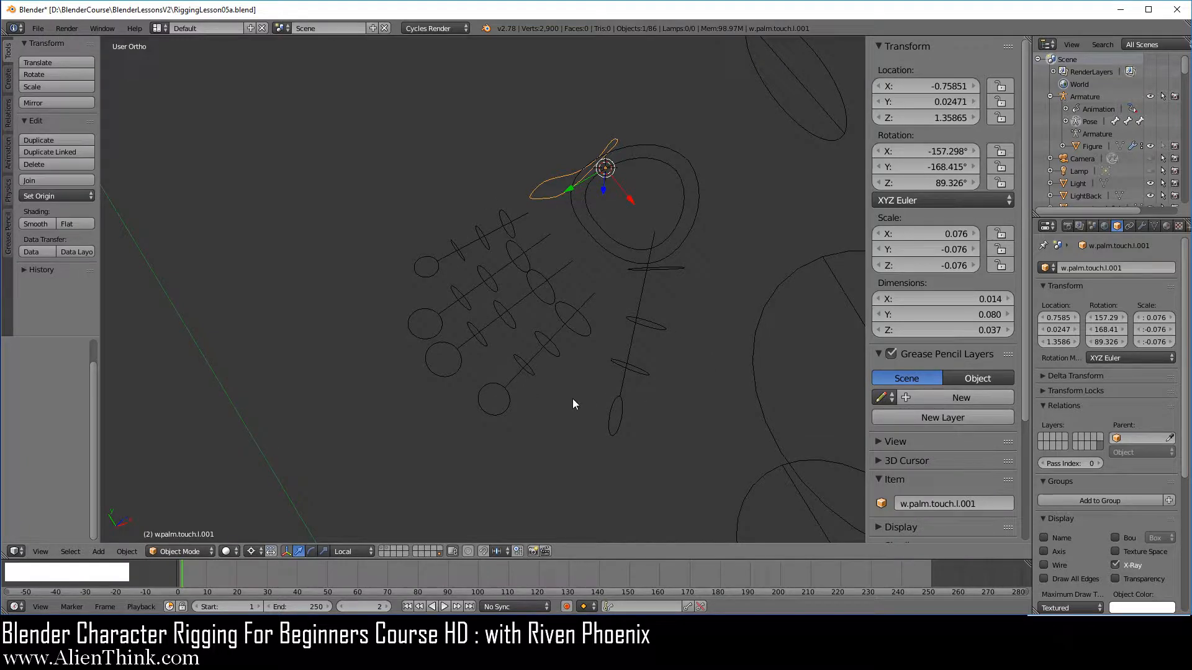
{"action": "middle_click_drag", "start_coordinate": [572, 399], "coordinate": [546, 322]}
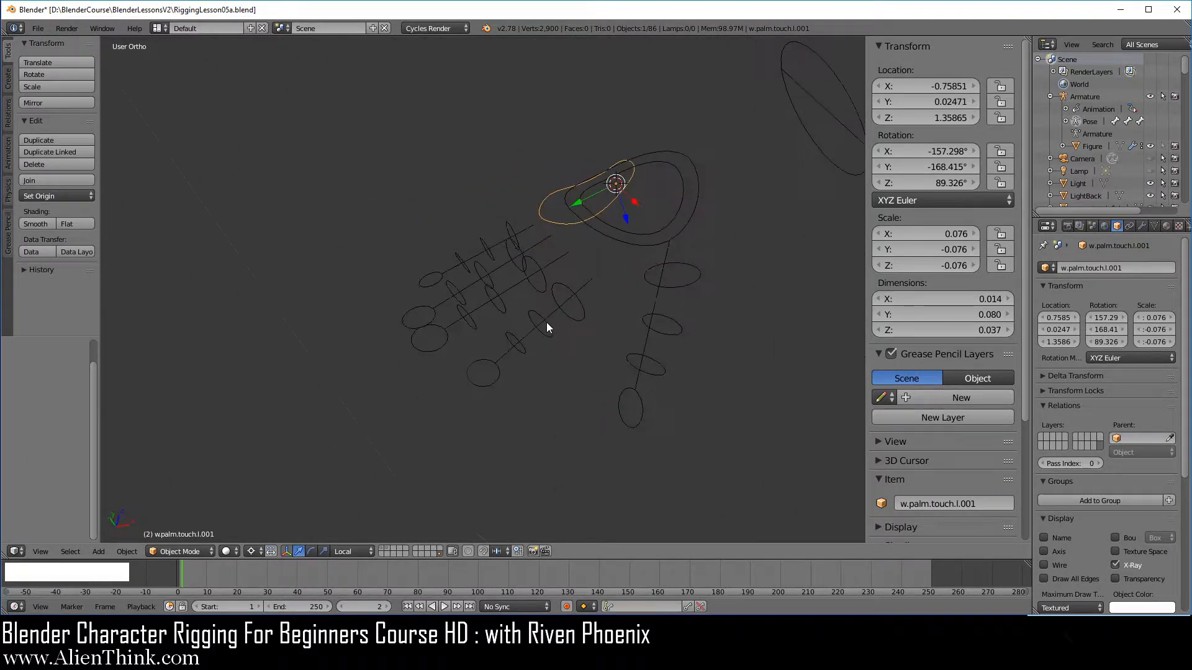
{"action": "scroll", "coordinate": [591, 353], "scroll_direction": "up", "scroll_amount": 2}
{"action": "middle_click_drag", "start_coordinate": [646, 382], "coordinate": [578, 354], "text": "shift"}
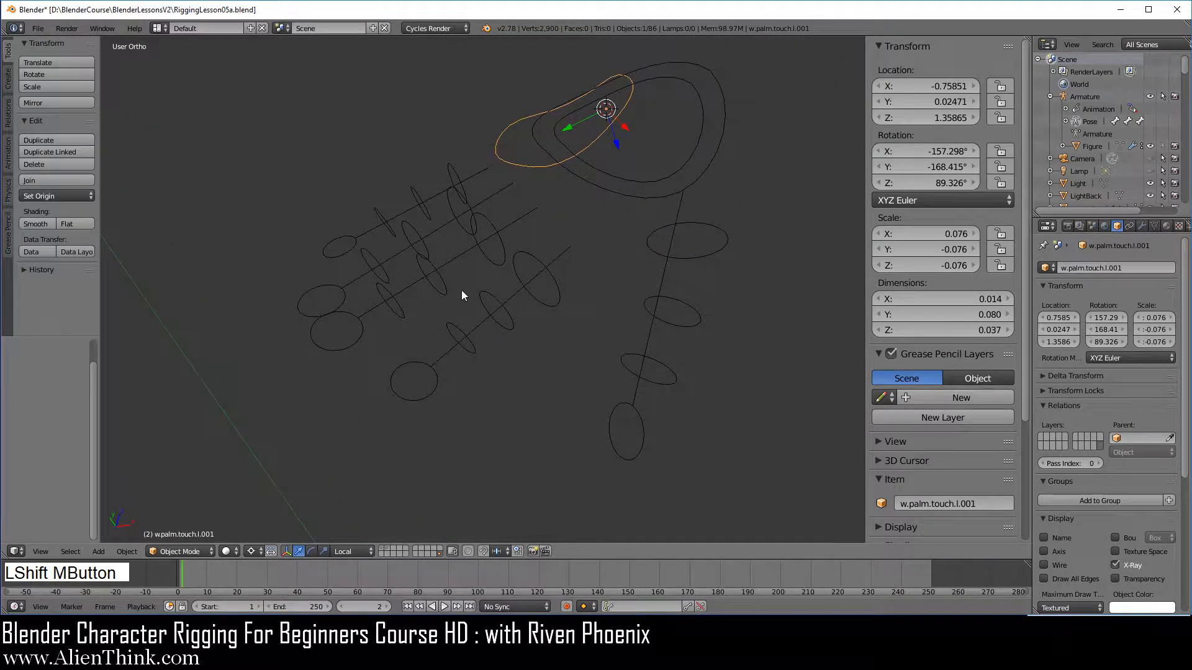
{"action": "left_click", "coordinate": [251, 551]}
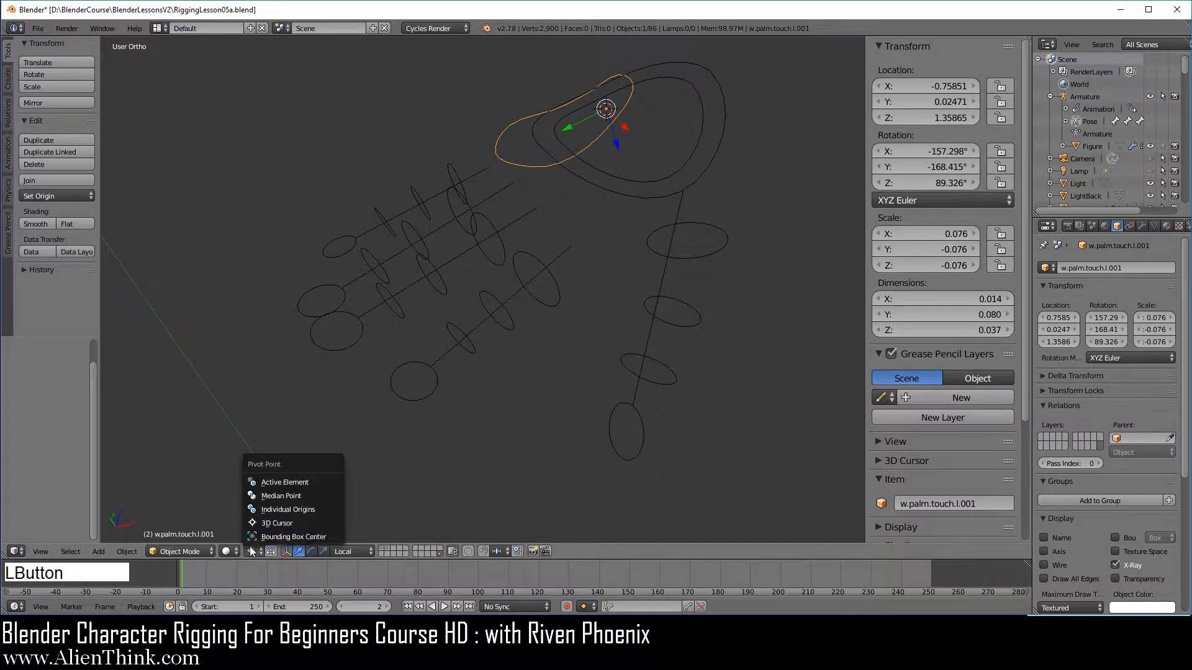
{"action": "left_click", "coordinate": [273, 510]}
Step: Show the figure and armature layer with the shapes to compare their fit on the right hand, and return to the shapes layer alone
{"action": "left_click", "coordinate": [382, 551], "text": "shift"}
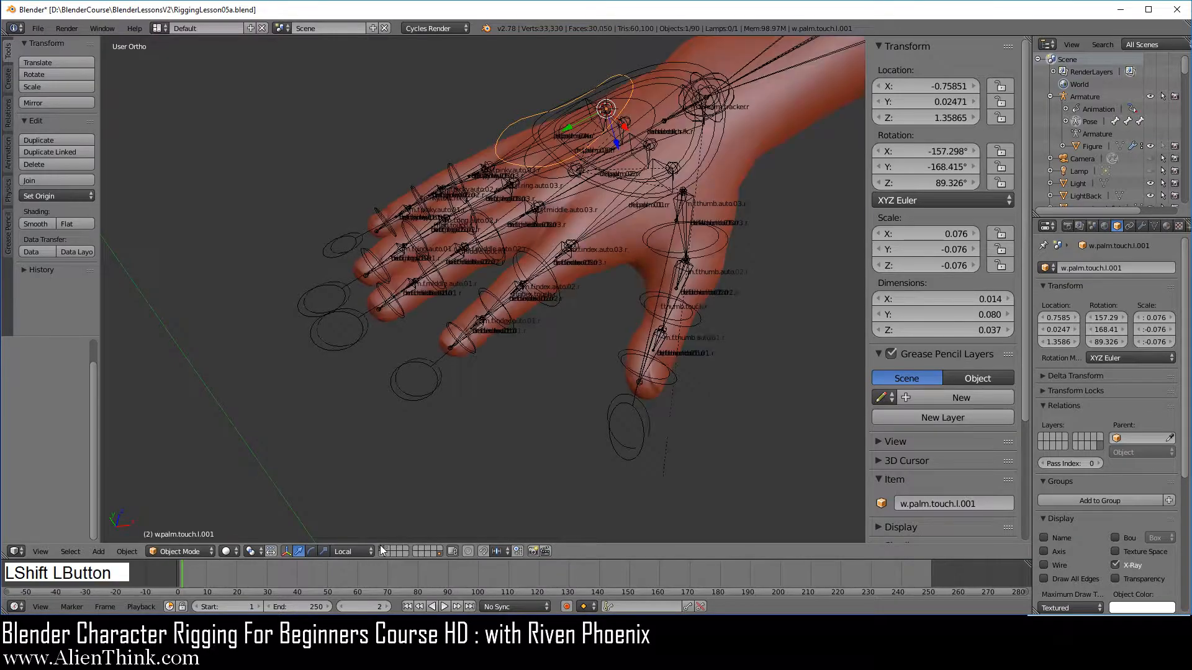
{"action": "middle_click_drag", "start_coordinate": [471, 430], "coordinate": [509, 437]}
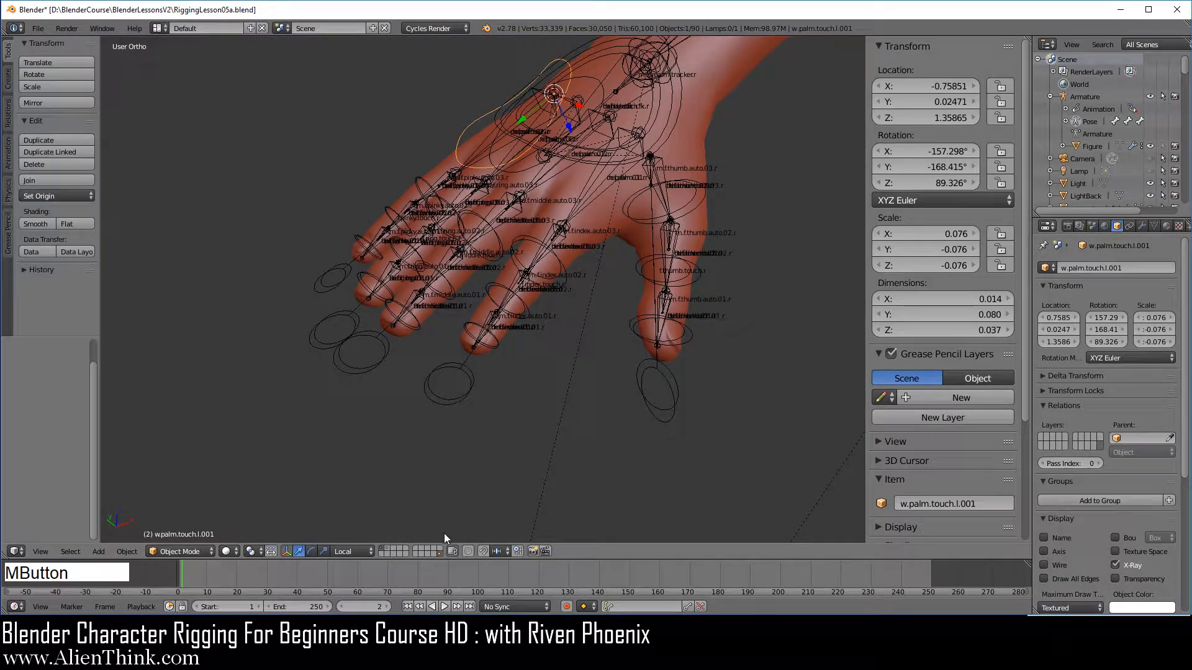
{"action": "left_click", "coordinate": [439, 552]}
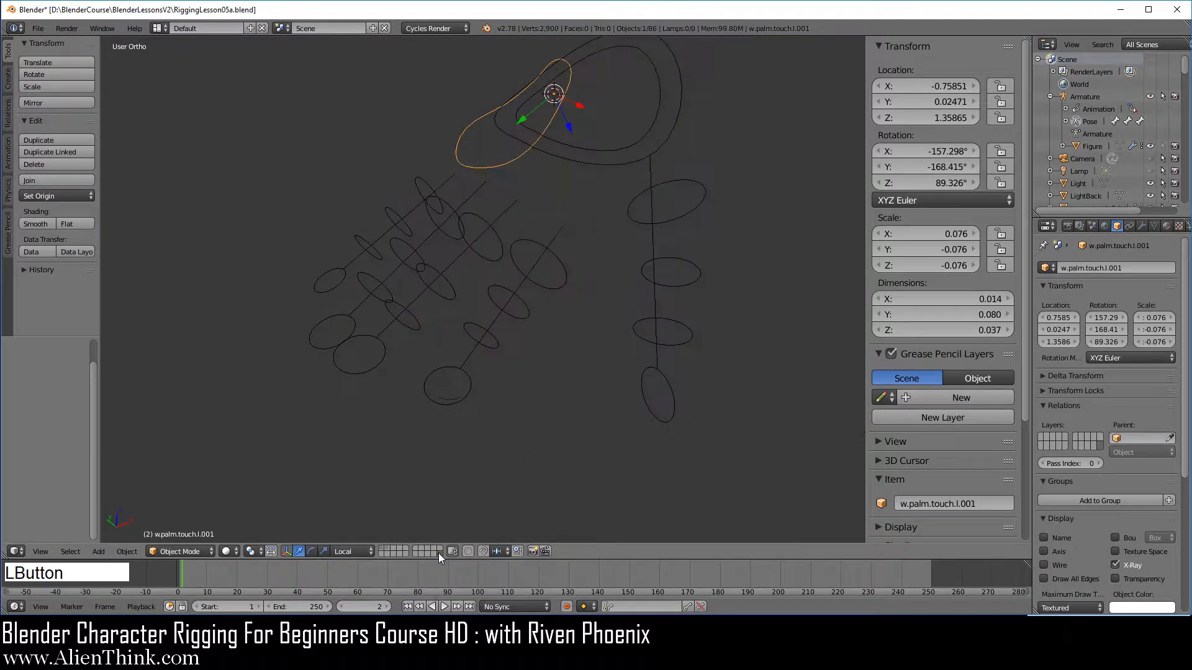
Step: Rename the palm shape w.palm.touch.r and the pinky's tip shape w.f.pinky.touch.r
{"action": "middle_click_drag", "start_coordinate": [575, 305], "coordinate": [468, 307], "text": "shift"}
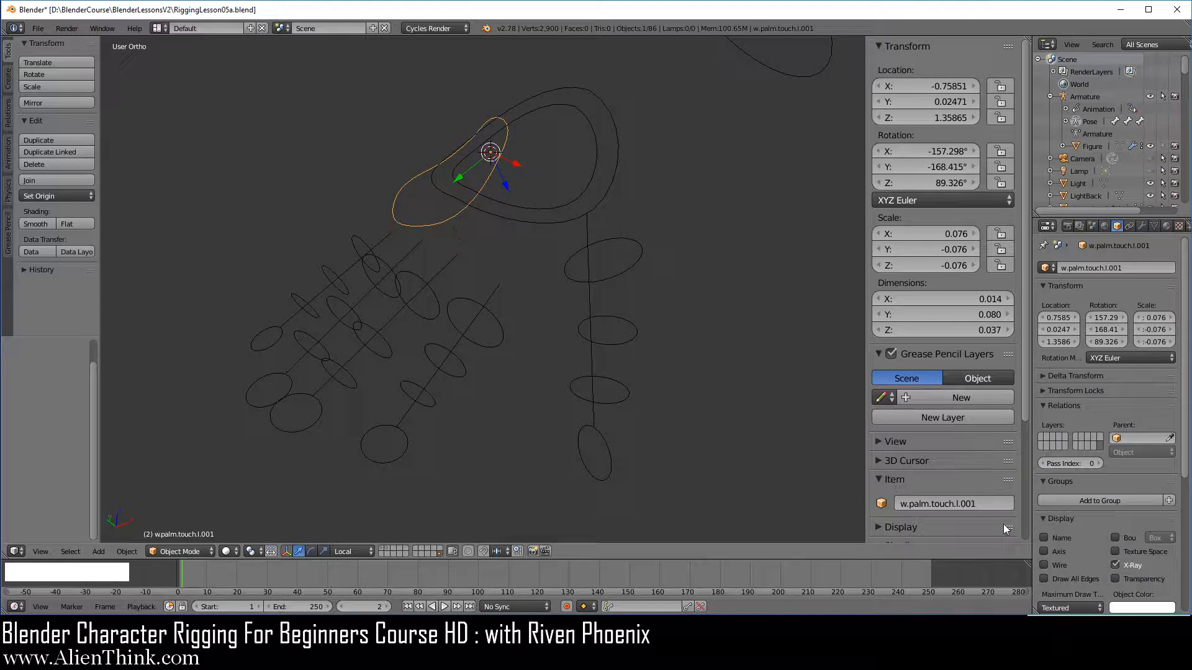
{"action": "left_click", "coordinate": [990, 503]}
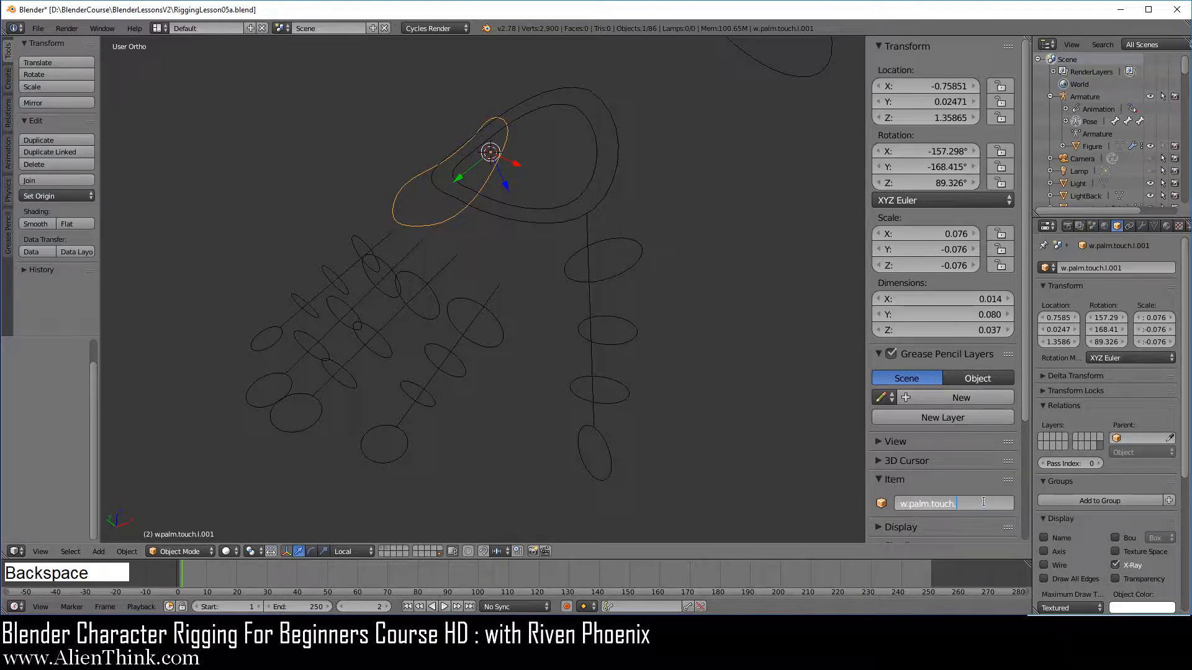
{"action": "key", "text": "Return"}
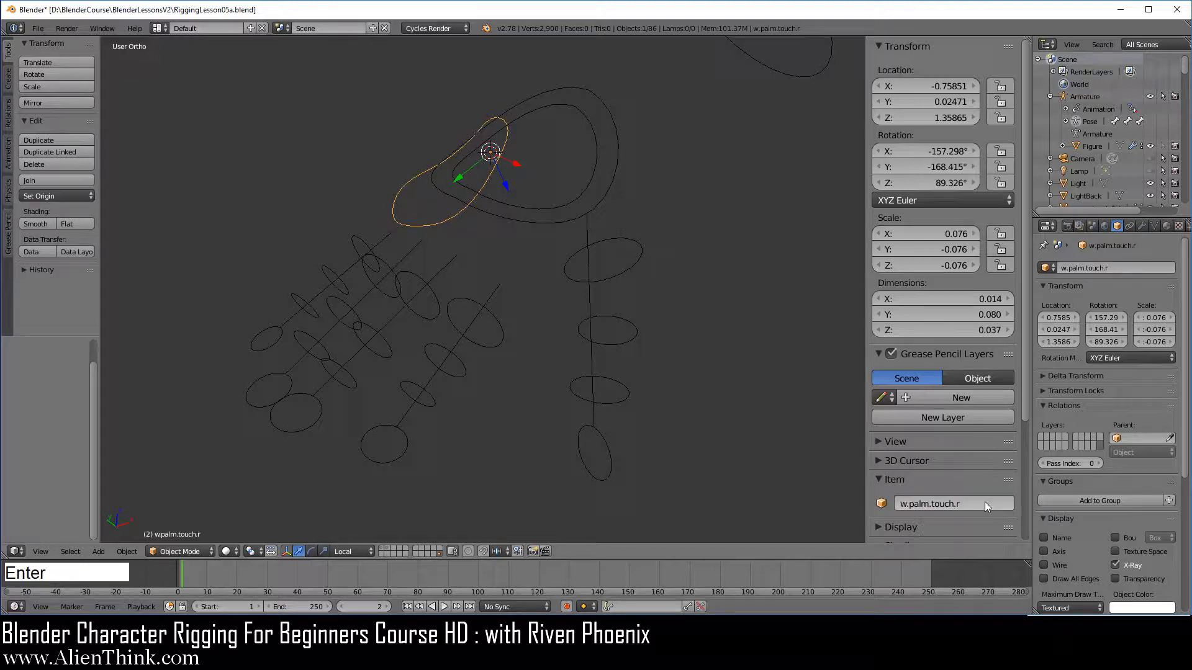
{"action": "right_click", "coordinate": [391, 235]}
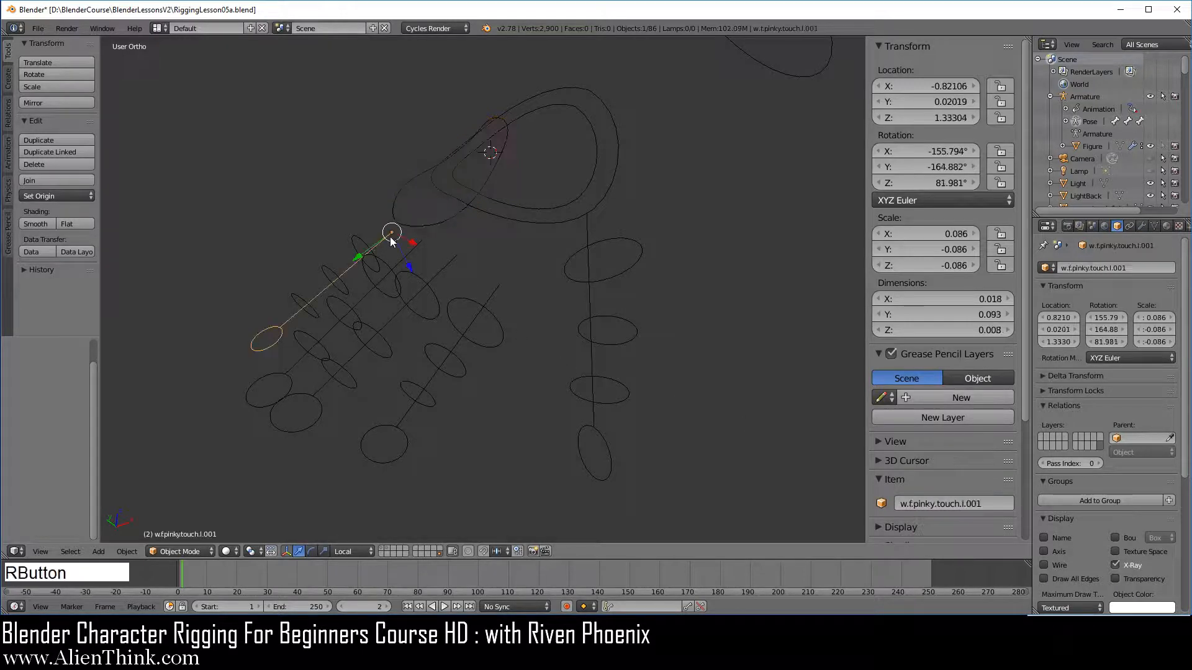
{"action": "left_click", "coordinate": [990, 503]}
{"action": "type", "text": "r"}
{"action": "key", "text": "Return"}
Step: Rename the ring finger's tip shape w.f.ring.touch.r
{"action": "right_click", "coordinate": [420, 242]}
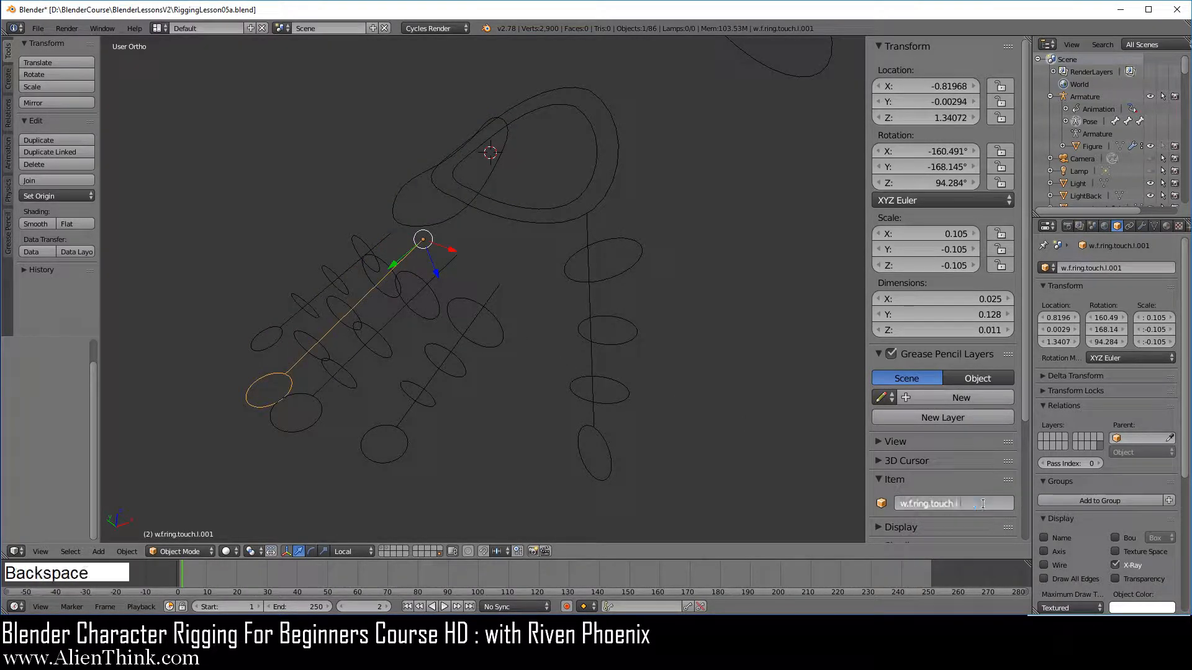
{"action": "key", "text": "BackSpace"}
{"action": "type", "text": "r"}
{"action": "key", "text": "Return"}
Step: Rename the middle finger's tip shape w.f.middle.touch.r
{"action": "right_click", "coordinate": [455, 257]}
{"action": "double_click", "coordinate": [992, 504]}
{"action": "key", "text": "BackSpace"}
{"action": "key", "text": "BackSpace"}
{"action": "key", "text": "BackSpace"}
{"action": "key", "text": "BackSpace"}
{"action": "key", "text": "BackSpace"}
{"action": "type", "text": "r"}
{"action": "key", "text": "Return"}
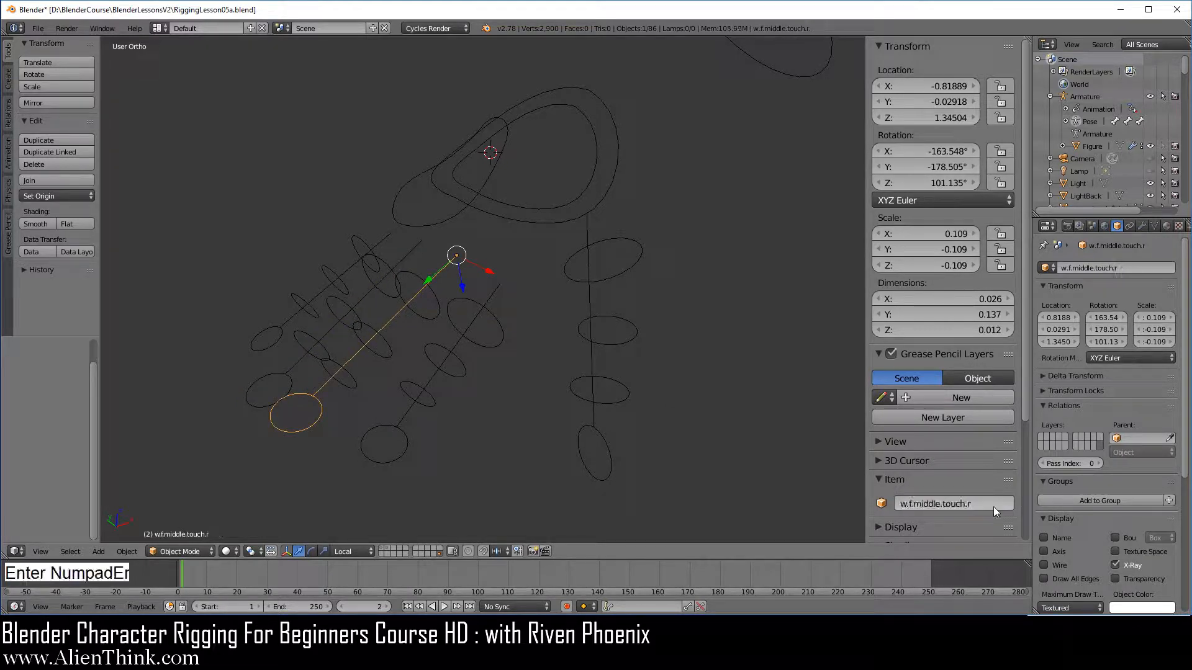
Step: Rename the index finger's tip shape w.f.index.touch.r and the thumb's tip shape w.f.thumb.touch.r
{"action": "right_click", "coordinate": [500, 284]}
{"action": "left_click", "coordinate": [991, 504]}
{"action": "right_click", "coordinate": [610, 453]}
{"action": "left_click", "coordinate": [996, 503]}
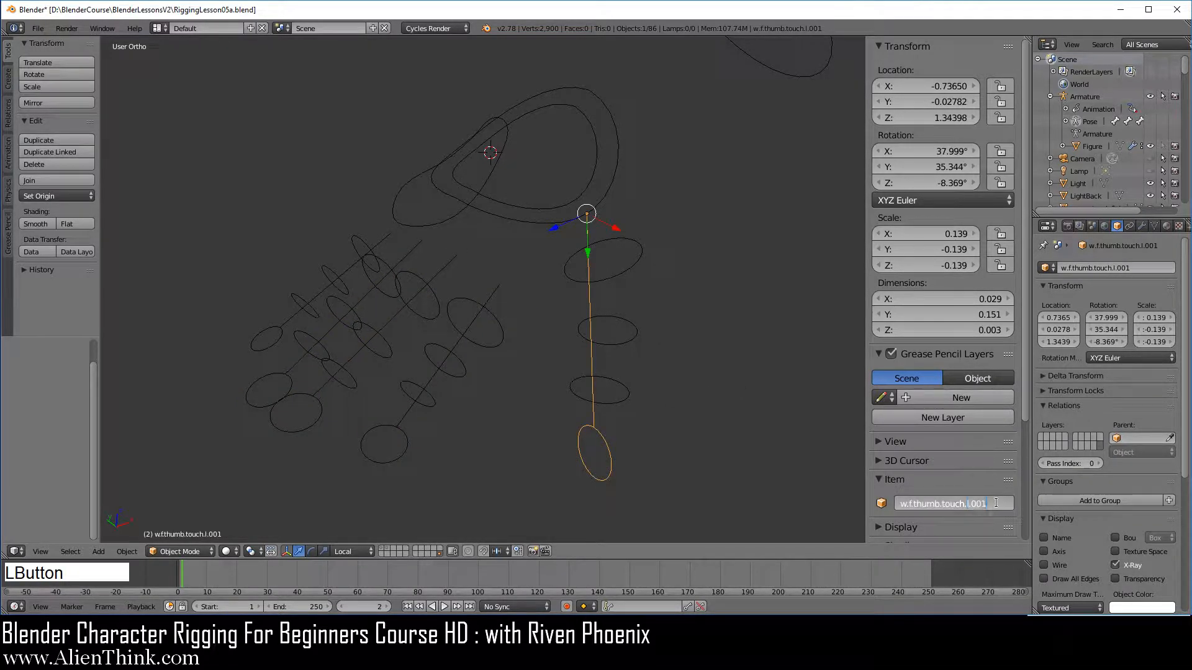
{"action": "key", "text": "Return"}
Step: Rename the thumb's base joint shape w.f.thumb.touch.03.r
{"action": "right_click", "coordinate": [639, 255]}
{"action": "double_click", "coordinate": [1002, 504]}
{"action": "key", "text": "BackSpace"}
{"action": "key", "text": "BackSpace"}
{"action": "key", "text": "BackSpace"}
{"action": "key", "text": "BackSpace"}
{"action": "key", "text": "BackSpace"}
{"action": "type", "text": "r"}
{"action": "key", "text": "Return"}
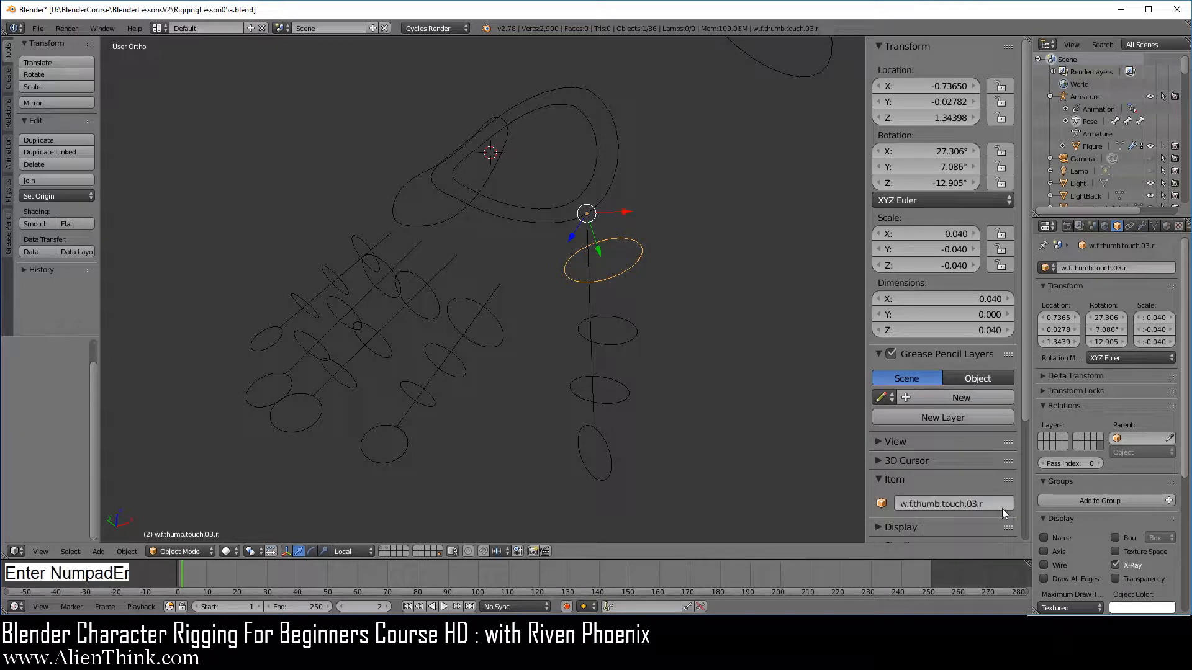
Step: Rename the thumb's middle joint shape w.f.thumb.touch.02.r
{"action": "right_click", "coordinate": [635, 335]}
{"action": "double_click", "coordinate": [1004, 504]}
{"action": "key", "text": "BackSpace"}
{"action": "key", "text": "BackSpace"}
{"action": "key", "text": "BackSpace"}
{"action": "key", "text": "BackSpace"}
{"action": "key", "text": "BackSpace"}
{"action": "type", "text": "r"}
{"action": "key", "text": "Return"}
Step: Rename the thumb joint shape nearest the tip w.f.thumb.touch.01.r
{"action": "right_click", "coordinate": [629, 395]}
{"action": "double_click", "coordinate": [1002, 505]}
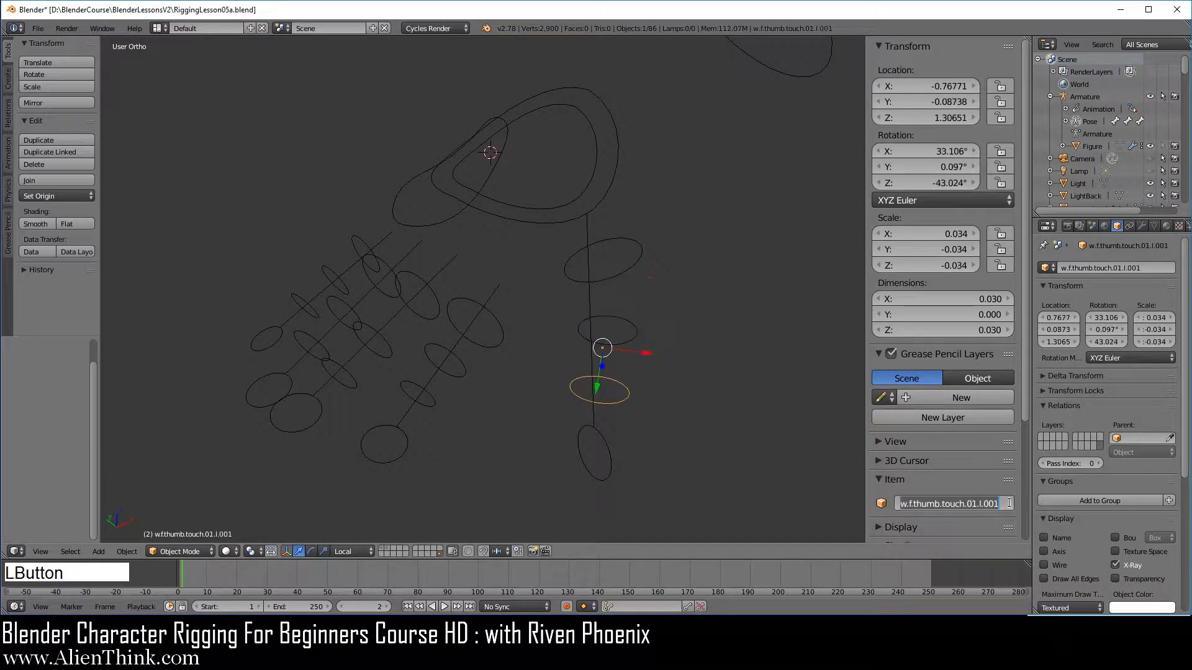
{"action": "key", "text": "BackSpace"}
{"action": "key", "text": "BackSpace"}
{"action": "key", "text": "BackSpace"}
{"action": "key", "text": "BackSpace"}
{"action": "key", "text": "BackSpace"}
{"action": "type", "text": "r"}
{"action": "key", "text": "Return"}
Step: Rename the index finger's base joint shape w.f.index.touch.03.r
{"action": "right_click", "coordinate": [498, 333]}
{"action": "double_click", "coordinate": [1003, 503]}
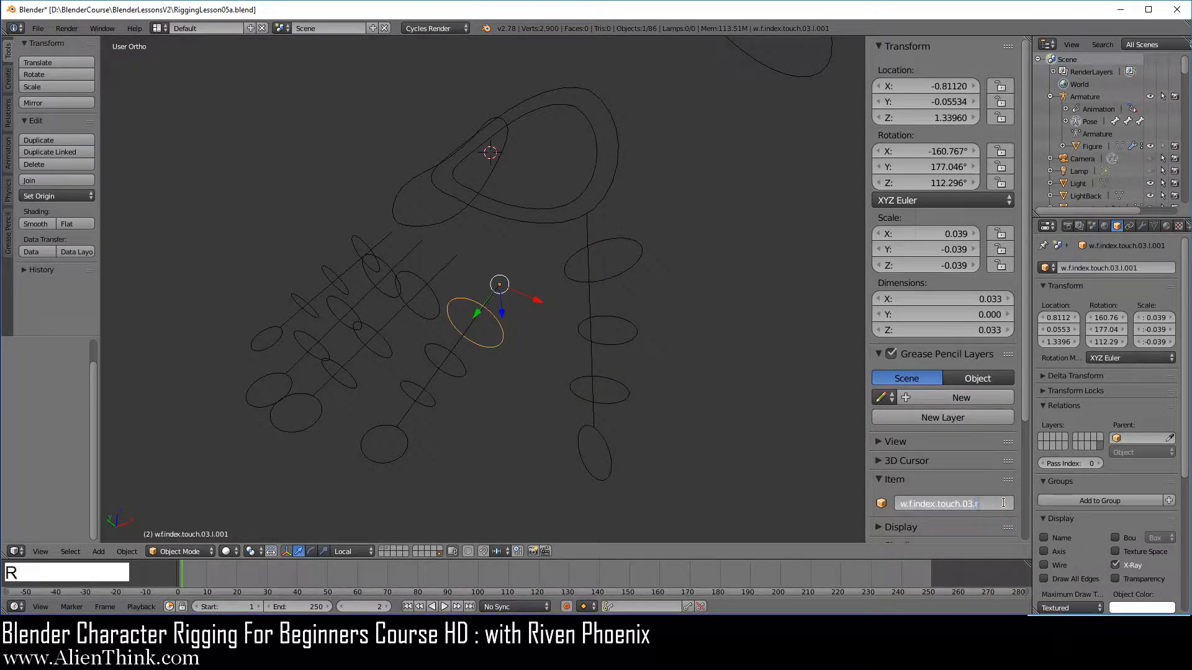
{"action": "key", "text": "Return"}
Step: Rename the index finger's middle joint shape w.f.index.touch.02.r
{"action": "right_click", "coordinate": [462, 368]}
{"action": "double_click", "coordinate": [1002, 504]}
{"action": "key", "text": "BackSpace"}
{"action": "key", "text": "BackSpace"}
{"action": "key", "text": "BackSpace"}
{"action": "key", "text": "BackSpace"}
{"action": "key", "text": "BackSpace"}
{"action": "type", "text": "r"}
{"action": "key", "text": "Return"}
Step: Rename the index finger joint shape nearest the tip w.f.index.touch.01.r
{"action": "right_click", "coordinate": [433, 400]}
{"action": "double_click", "coordinate": [1001, 506]}
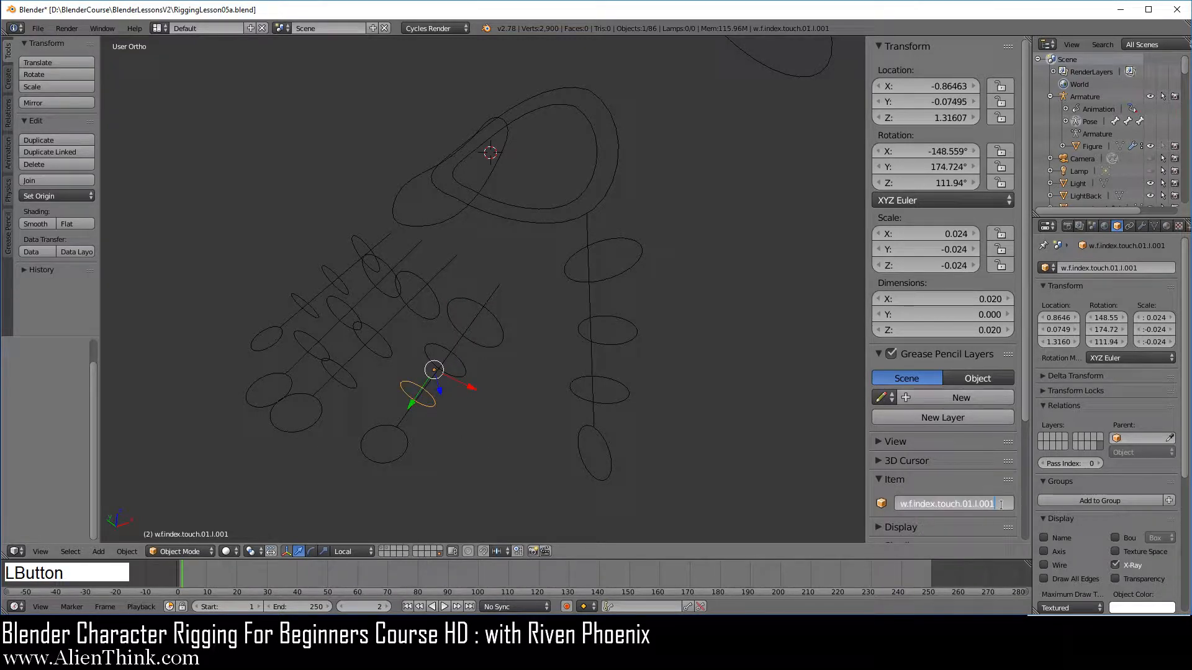
{"action": "type", "text": "r"}
{"action": "key", "text": "Return"}
Step: Rename the middle finger's base joint shape w.f.middle.touch.03.r
{"action": "right_click", "coordinate": [397, 287]}
{"action": "double_click", "coordinate": [1003, 502]}
{"action": "key", "text": "BackSpace"}
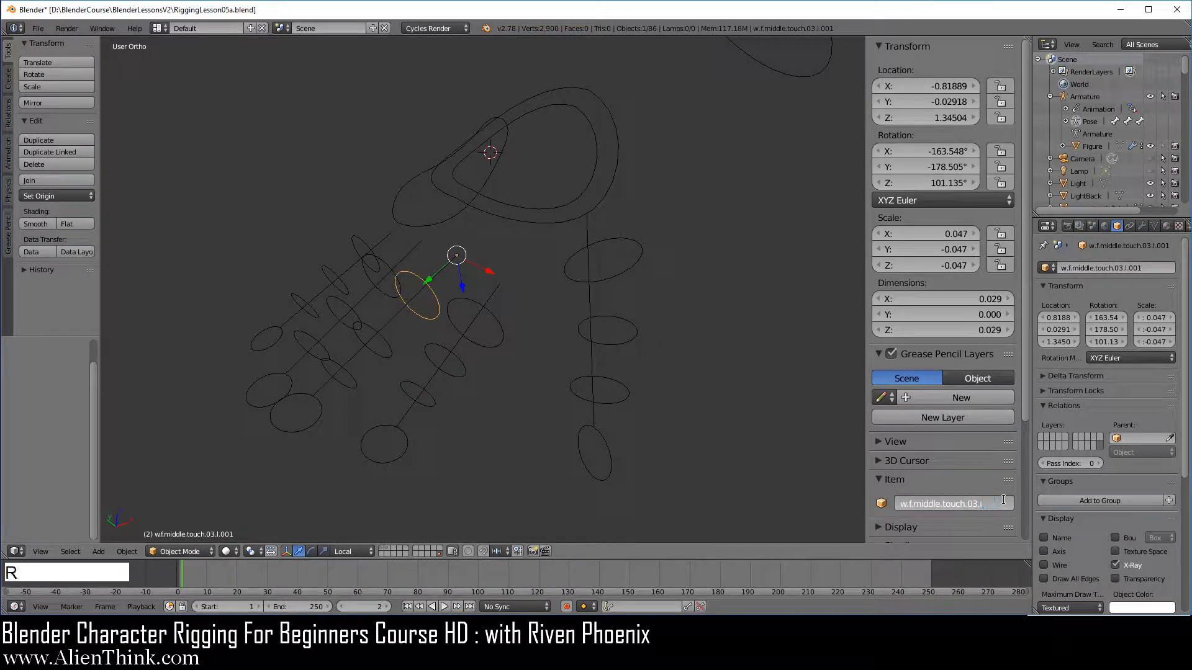
{"action": "key", "text": "Return"}
Step: Rename the middle finger's middle joint shape w.f.middle.touch.02.r
{"action": "right_click", "coordinate": [388, 350]}
{"action": "double_click", "coordinate": [1004, 504]}
{"action": "key", "text": "BackSpace"}
{"action": "key", "text": "BackSpace"}
{"action": "key", "text": "BackSpace"}
{"action": "key", "text": "BackSpace"}
{"action": "key", "text": "BackSpace"}
{"action": "type", "text": "r"}
{"action": "key", "text": "Return"}
Step: Rename the middle finger joint shape nearest the tip w.f.middle.touch.01.r
{"action": "right_click", "coordinate": [355, 380]}
{"action": "left_click", "coordinate": [1001, 503]}
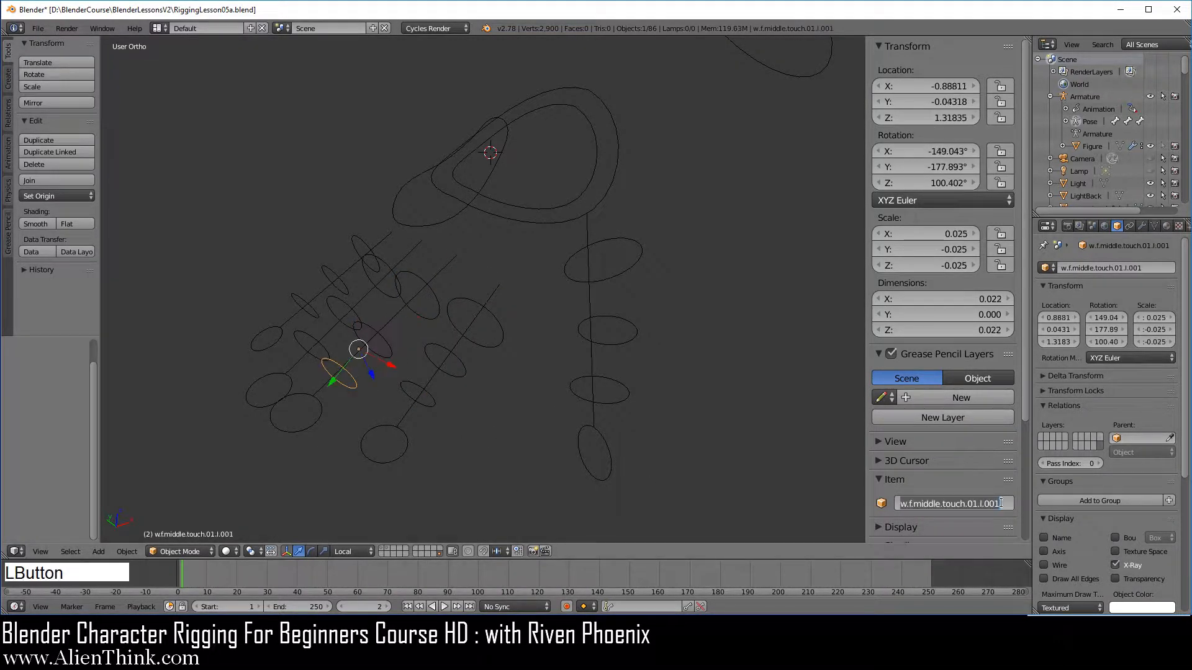
{"action": "key", "text": "BackSpace"}
{"action": "key", "text": "BackSpace"}
{"action": "key", "text": "BackSpace"}
{"action": "key", "text": "BackSpace"}
{"action": "key", "text": "BackSpace"}
{"action": "type", "text": "r"}
{"action": "key", "text": "Return"}
Step: Rename the ring finger's base joint shape w.f.ring.touch.03.r and its middle joint shape w.f.ring.touch.02.r
{"action": "right_click", "coordinate": [399, 307]}
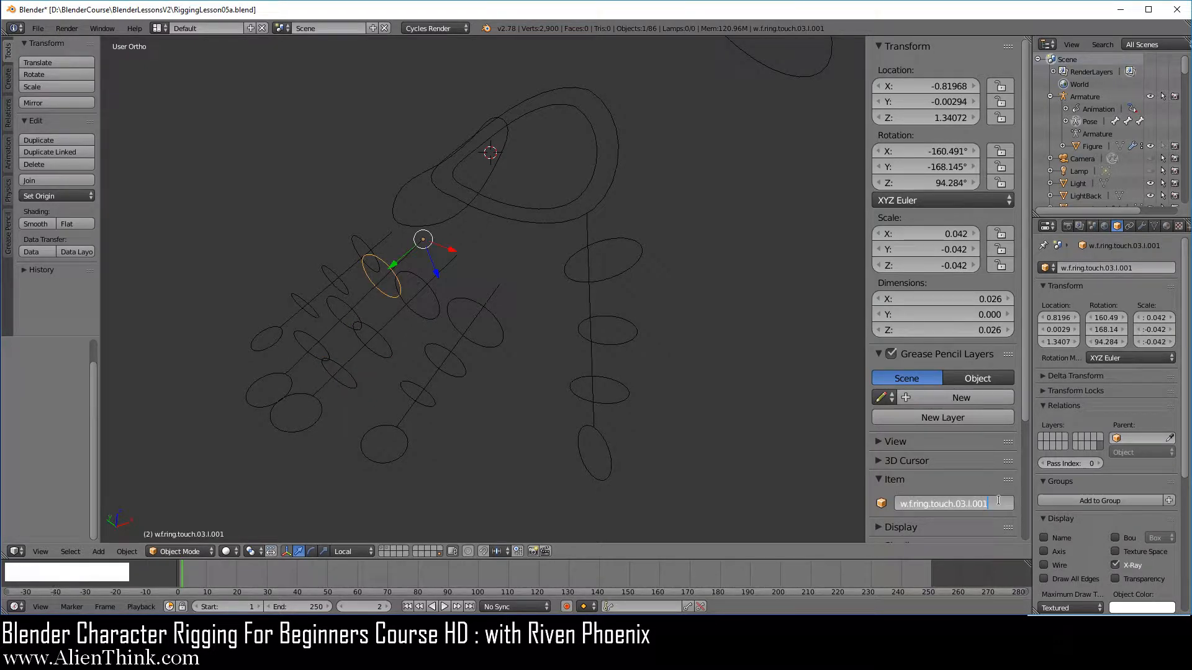
{"action": "key", "text": "Return"}
{"action": "right_click", "coordinate": [330, 303]}
{"action": "double_click", "coordinate": [996, 503]}
{"action": "key", "text": "BackSpace"}
{"action": "key", "text": "BackSpace"}
{"action": "key", "text": "BackSpace"}
{"action": "key", "text": "BackSpace"}
{"action": "key", "text": "BackSpace"}
{"action": "type", "text": "r"}
{"action": "key", "text": "Return"}
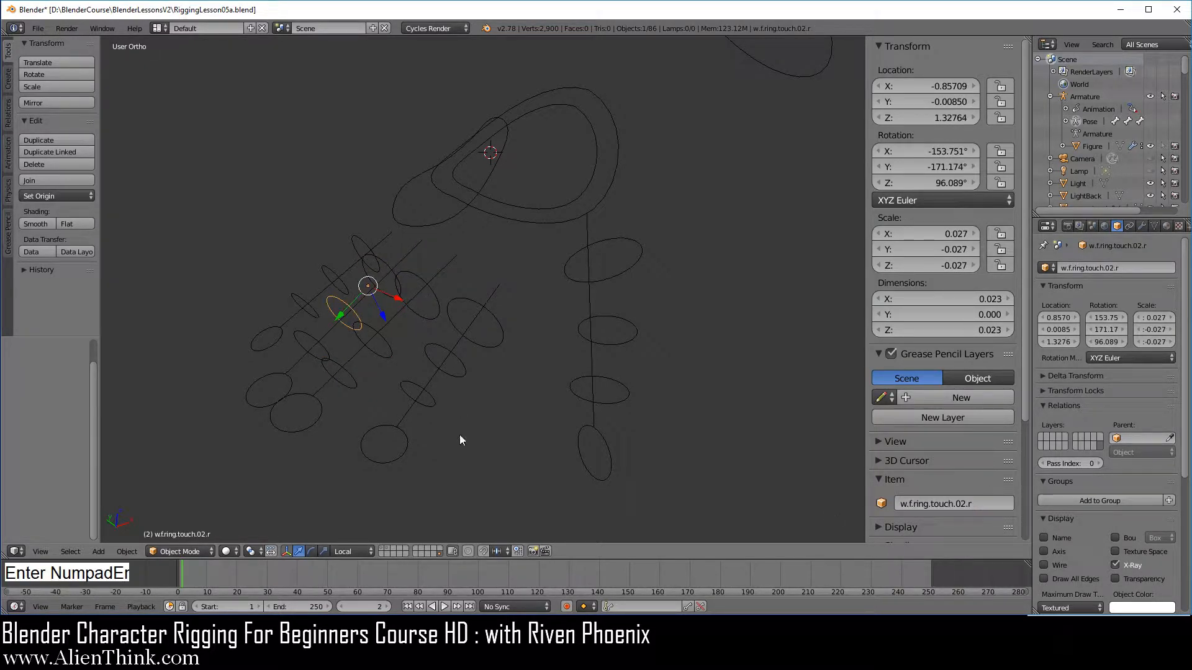
Step: Rename the ring finger joint shape nearest the tip w.f.ring.touch.01.r
{"action": "right_click", "coordinate": [312, 349]}
{"action": "left_click", "coordinate": [995, 501]}
{"action": "left_click", "coordinate": [996, 502]}
{"action": "key", "text": "BackSpace"}
{"action": "key", "text": "BackSpace"}
{"action": "key", "text": "BackSpace"}
{"action": "key", "text": "BackSpace"}
{"action": "key", "text": "BackSpace"}
{"action": "type", "text": "r"}
{"action": "key", "text": "Return"}
Step: Rename the pinky's base joint shape w.f.pinky.touch.03.r and its middle joint shape w.f.pinky.touch.02.r
{"action": "right_click", "coordinate": [371, 258]}
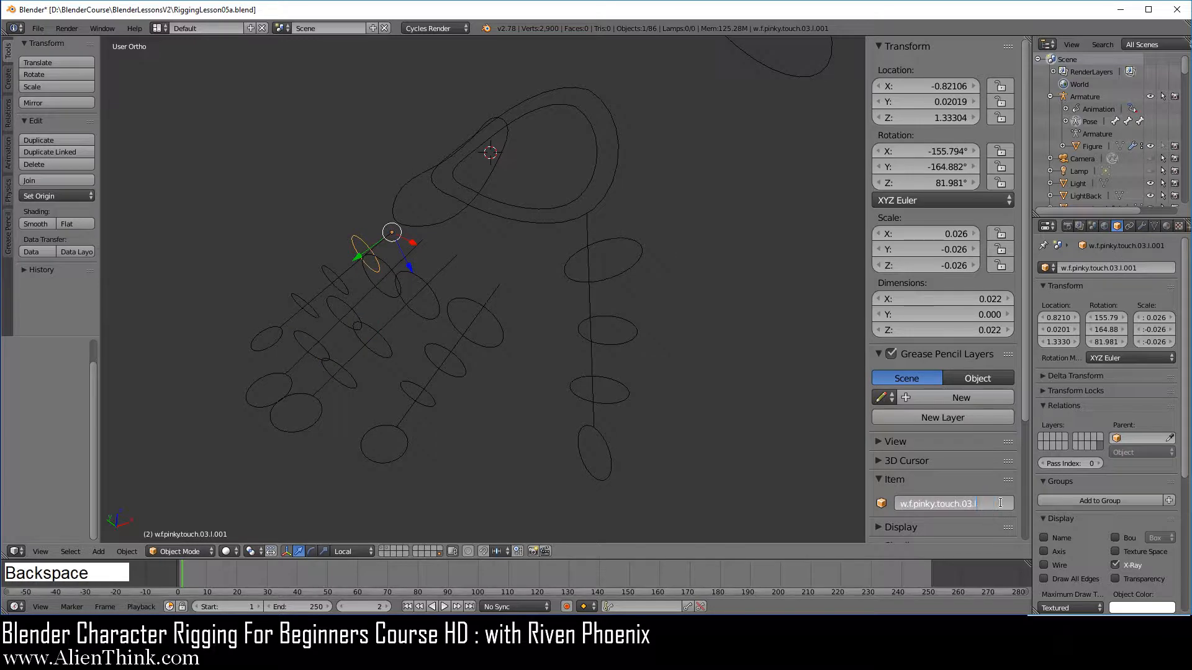
{"action": "key", "text": "BackSpace"}
{"action": "type", "text": "r"}
{"action": "key", "text": "Return"}
{"action": "right_click", "coordinate": [336, 280]}
{"action": "left_click", "coordinate": [998, 503]}
{"action": "key", "text": "Return"}
Step: Rename the pinky joint shape nearest the tip w.f.pinky.touch.01.r
{"action": "right_click", "coordinate": [305, 307]}
{"action": "left_click", "coordinate": [998, 503]}
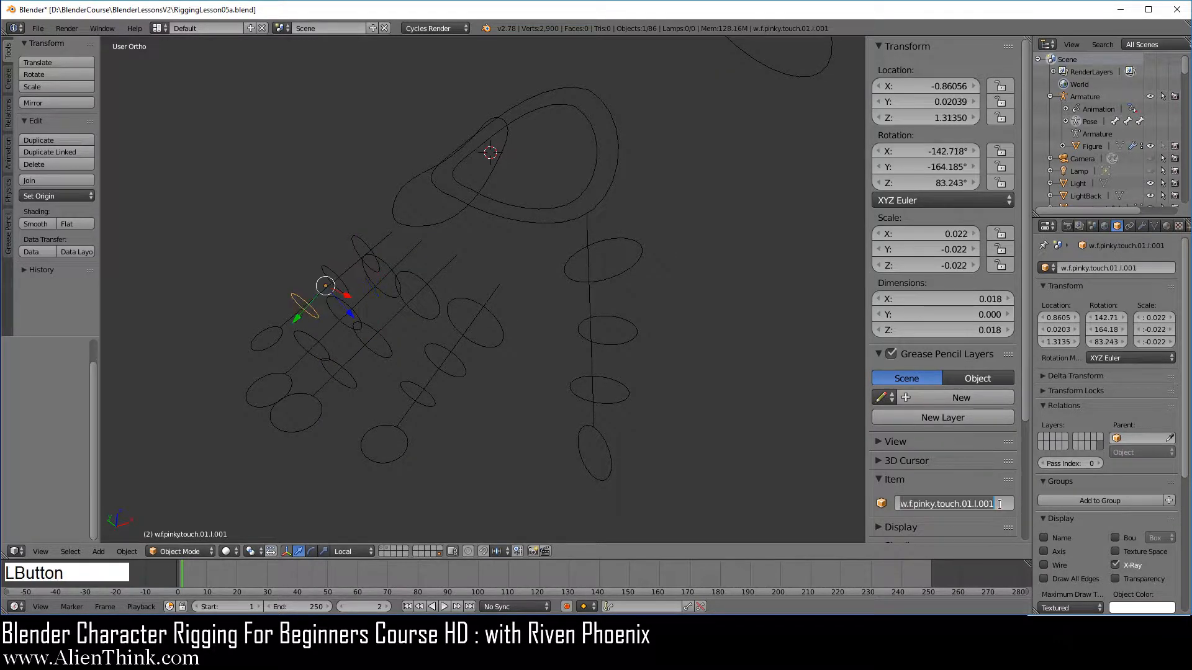
{"action": "left_click", "coordinate": [998, 504]}
{"action": "key", "text": "BackSpace"}
{"action": "key", "text": "BackSpace"}
{"action": "key", "text": "BackSpace"}
{"action": "key", "text": "BackSpace"}
{"action": "key", "text": "BackSpace"}
{"action": "type", "text": "r"}
{"action": "key", "text": "Return"}
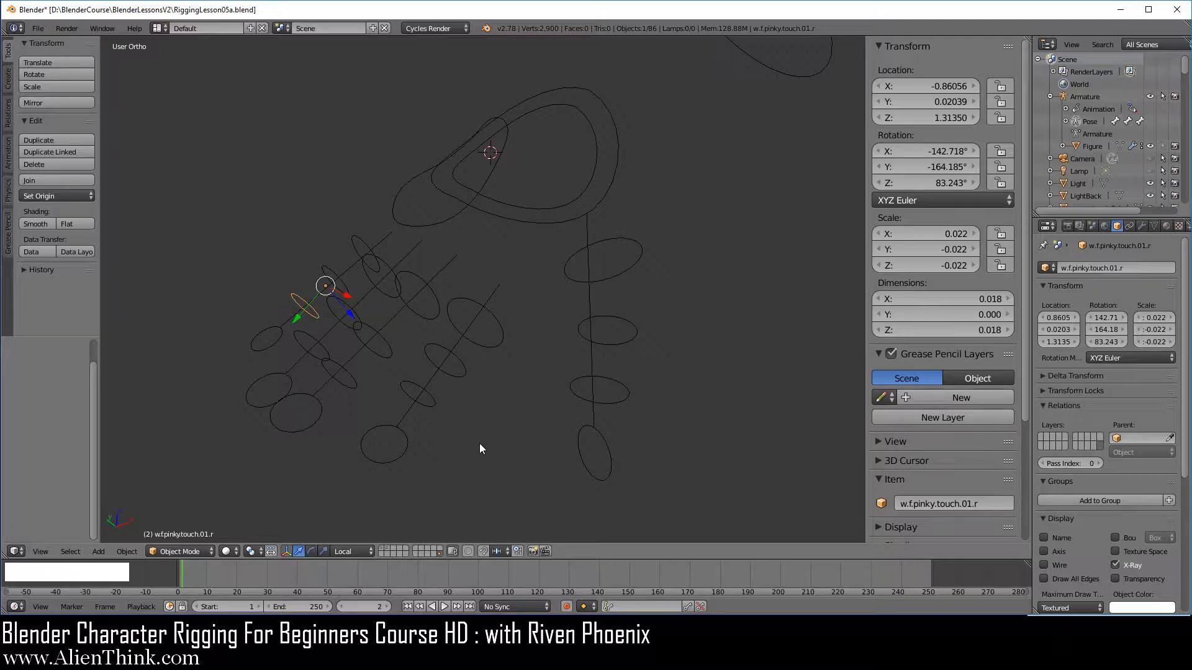
Step: Display the scene layer holding the character and armature together with the bone shapes
{"action": "left_click", "coordinate": [384, 549], "text": "shift"}
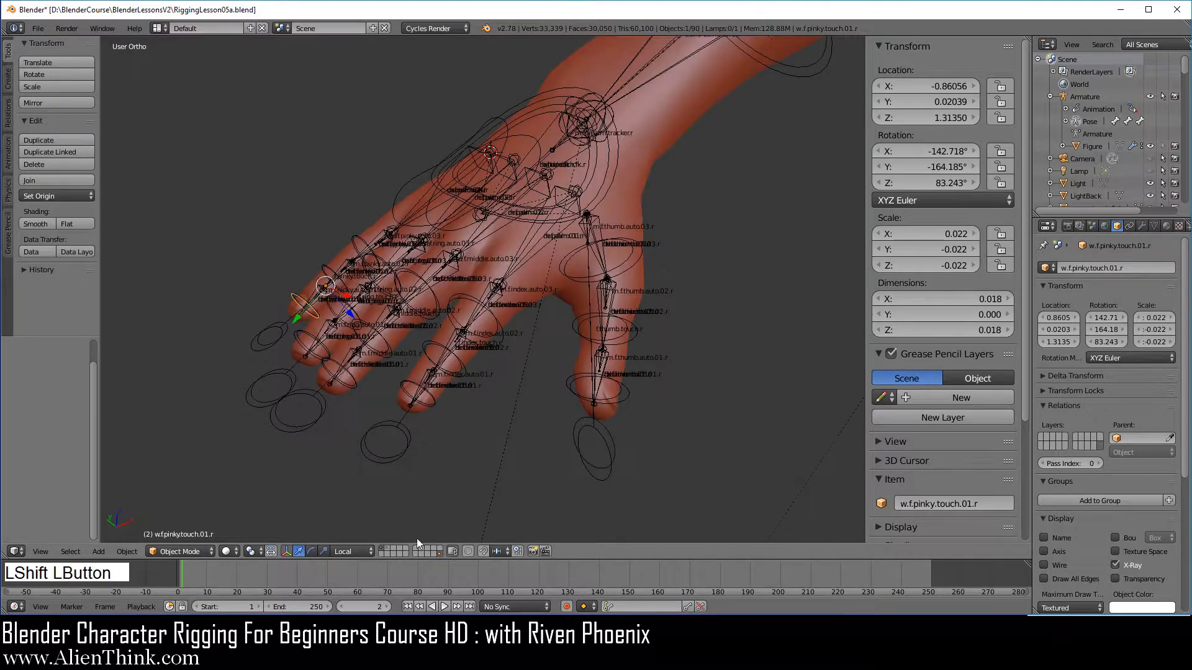
{"action": "middle_click_drag", "start_coordinate": [519, 422], "coordinate": [448, 426], "text": "shift"}
{"action": "scroll", "coordinate": [644, 423], "scroll_direction": "up", "scroll_amount": 4}
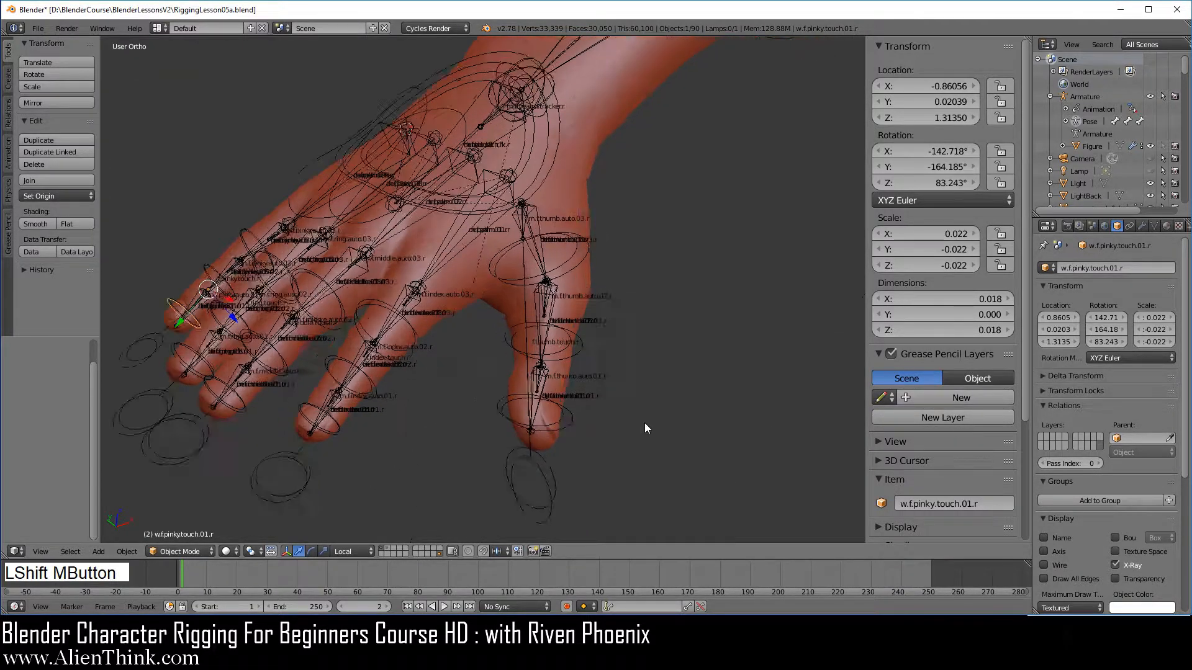
{"action": "middle_click_drag", "start_coordinate": [704, 423], "coordinate": [510, 292], "text": "shift"}
{"action": "middle_click_drag", "start_coordinate": [686, 312], "coordinate": [504, 311], "text": "shift"}
Step: Set the custom shape of thumb bone f.thumb.touch.03.r to w.f.thumb.touch.03.r
{"action": "right_click", "coordinate": [505, 311]}
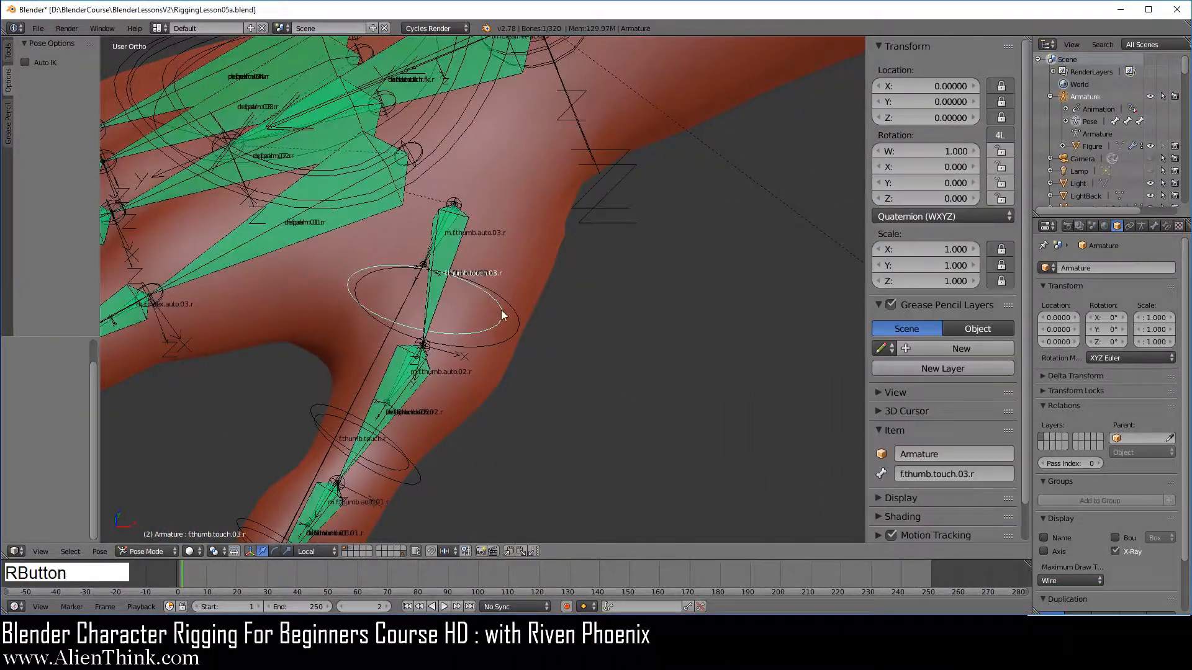
{"action": "right_click", "coordinate": [538, 331]}
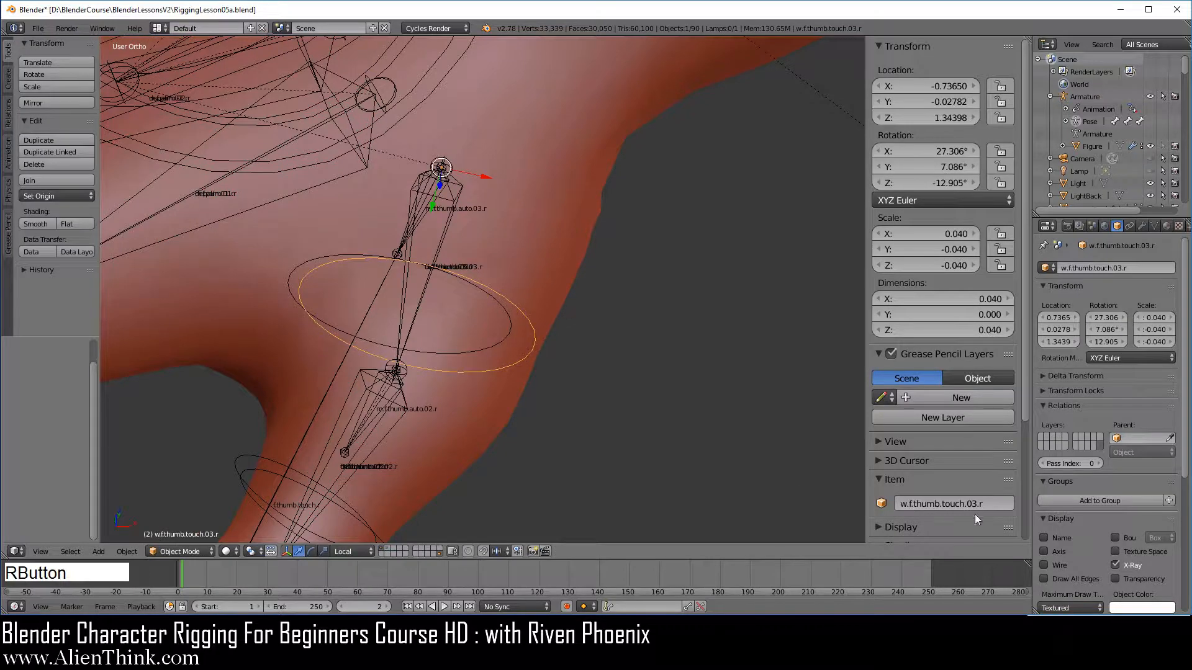
{"action": "key", "text": "ctrl+c"}
{"action": "right_click", "coordinate": [502, 340]}
{"action": "left_click", "coordinate": [1155, 227]}
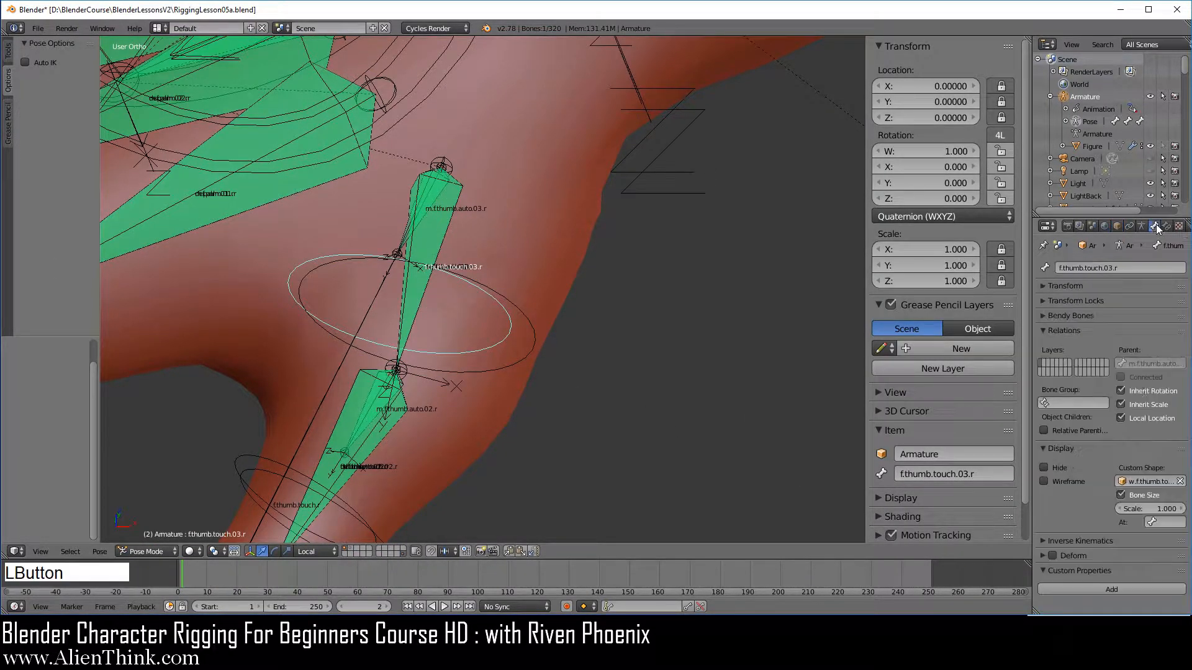
{"action": "key", "text": "ctrl+v"}
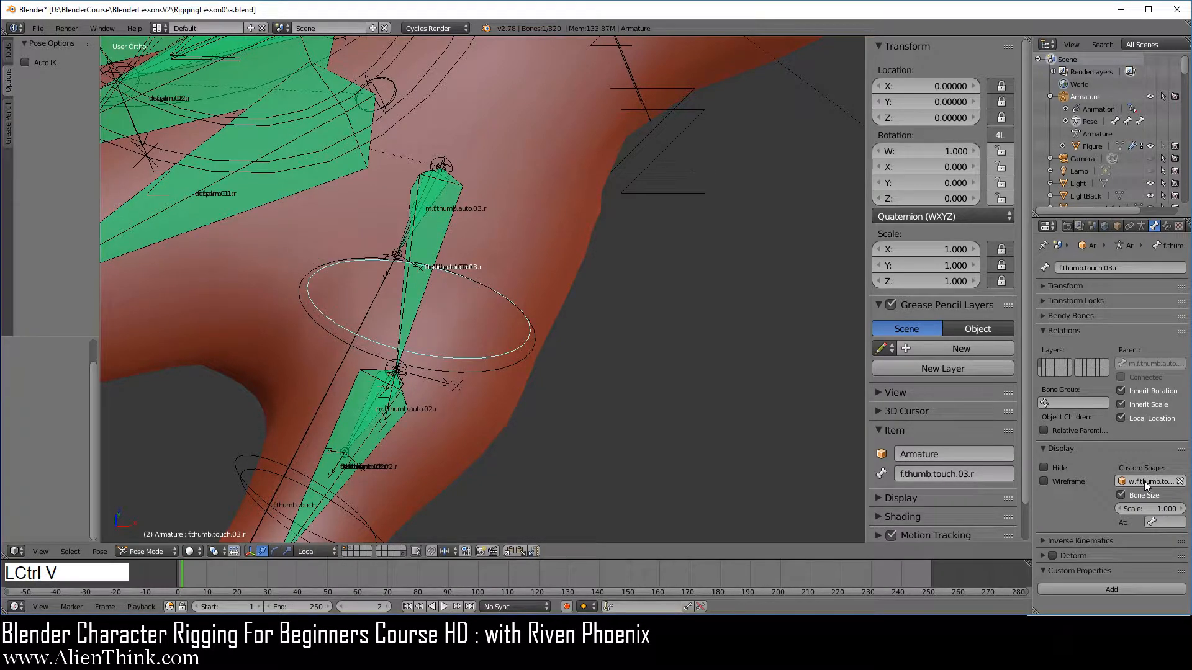
Step: Set the custom shape of thumb bone f.thumb.touch.02.r to w.f.thumb.touch.02.r
{"action": "scroll", "coordinate": [515, 448], "scroll_direction": "down", "scroll_amount": 1}
{"action": "middle_click_drag", "start_coordinate": [488, 445], "coordinate": [643, 277], "text": "shift"}
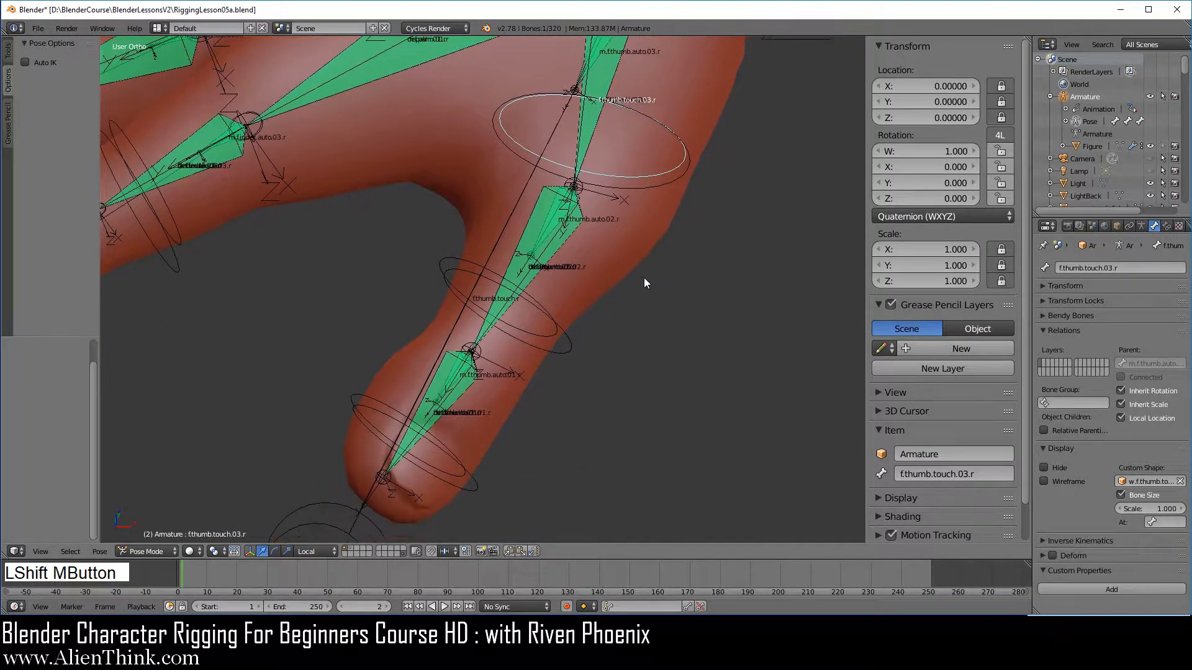
{"action": "key", "text": "ctrl+Tab"}
{"action": "right_click", "coordinate": [568, 357]}
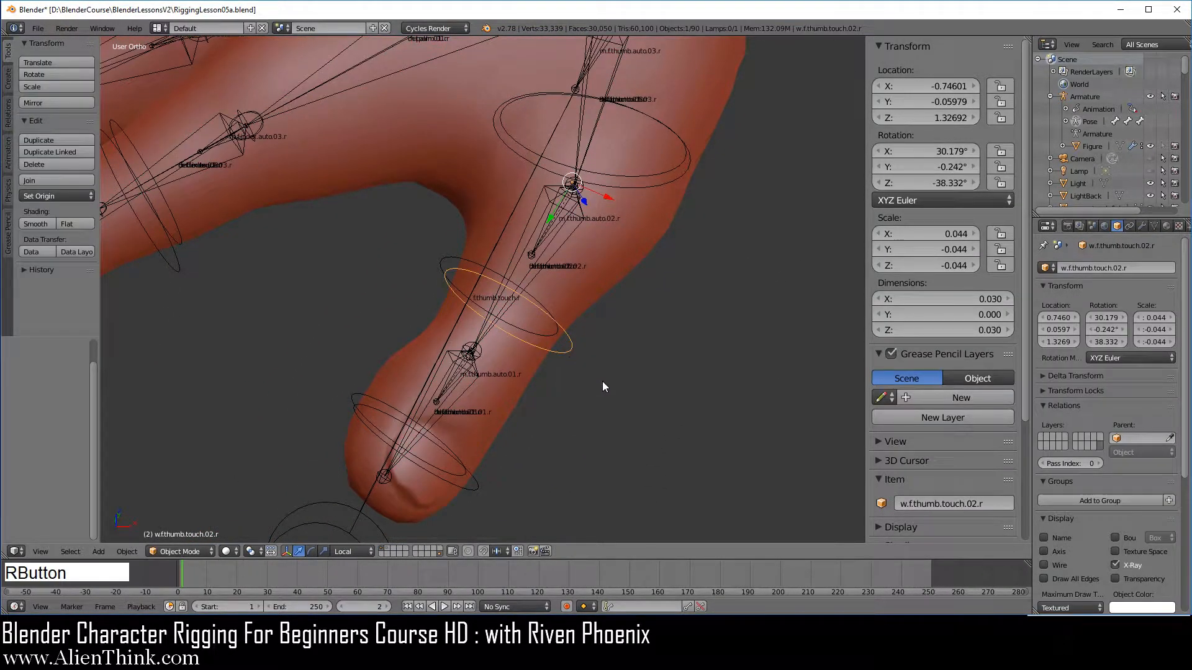
{"action": "key", "text": "ctrl+c"}
{"action": "key", "text": "ctrl+Tab"}
{"action": "key", "text": "ctrl+Tab"}
Step: Assign w.f.thumb.touch.01.r and w.f.thumb.touch.r as custom shapes to the matching right thumb bones
{"action": "right_click", "coordinate": [490, 479]}
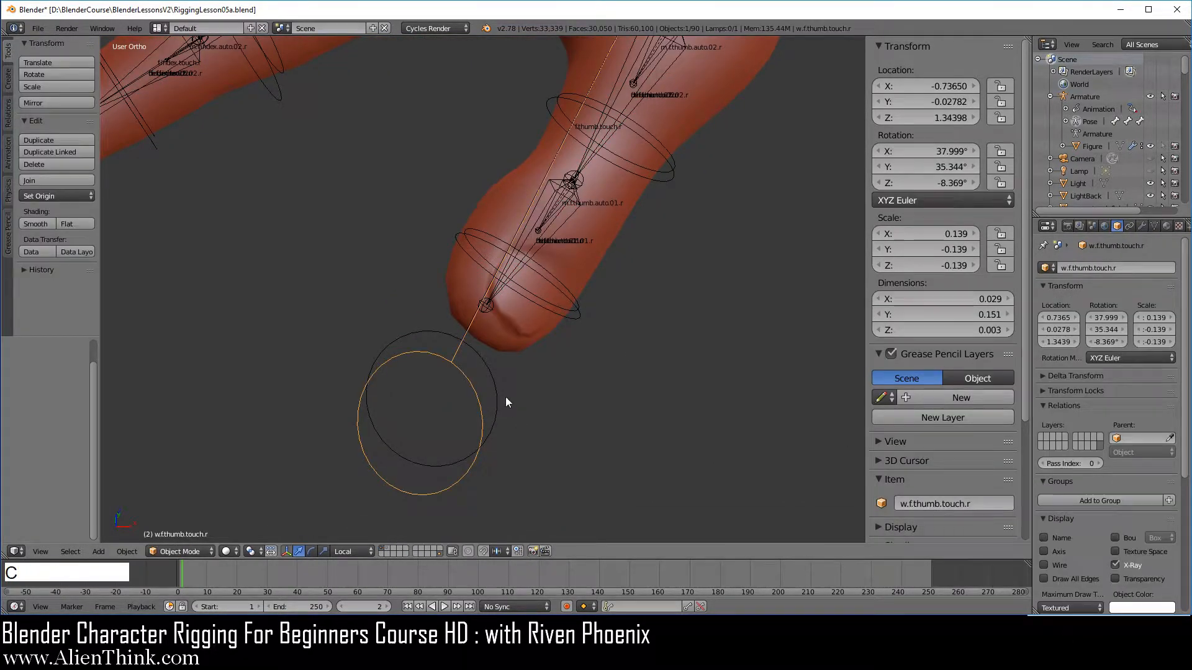
{"action": "key", "text": "ctrl+Tab"}
{"action": "key", "text": "ctrl+v"}
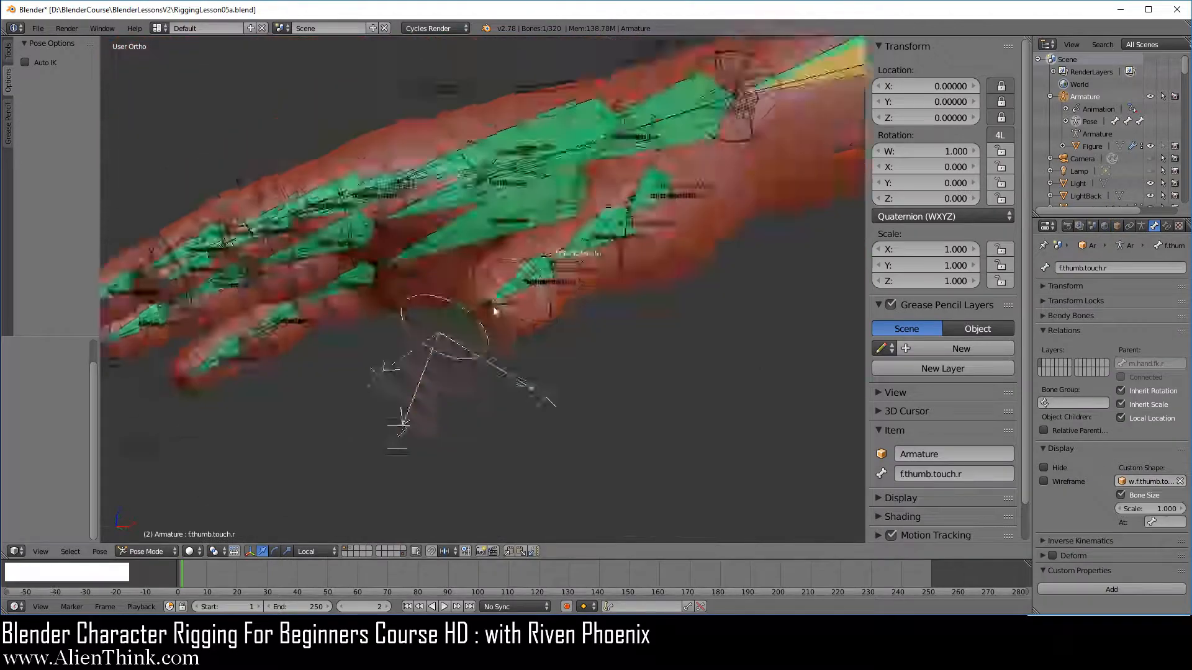
Step: Assign w.f.index.touch.03.r and w.f.index.touch.02.r as custom shapes to the matching right index finger bones
{"action": "key", "text": "ctrl+c"}
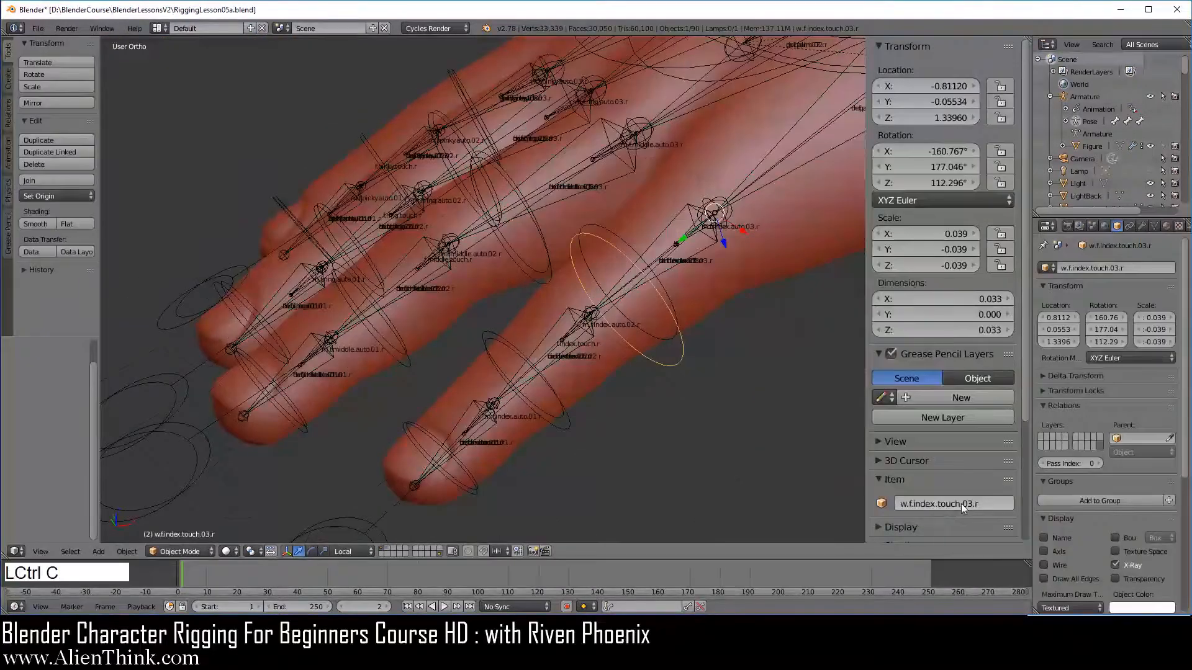
{"action": "key", "text": "ctrl+Tab"}
{"action": "key", "text": "ctrl+v"}
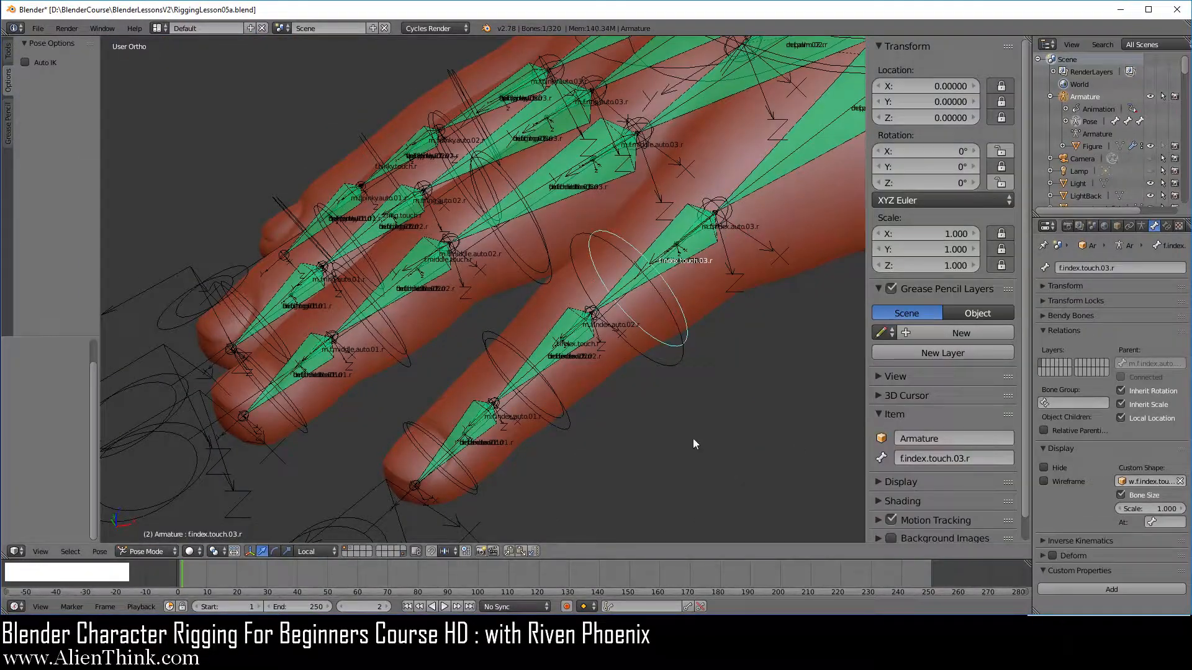
{"action": "right_click", "coordinate": [568, 429]}
{"action": "key", "text": "ctrl+c"}
{"action": "right_click", "coordinate": [562, 406]}
{"action": "key", "text": "ctrl+v"}
Step: Assign w.f.index.touch.01.r and w.f.index.touch.r as custom shapes to the matching right index finger bones
{"action": "middle_click_drag", "start_coordinate": [523, 540], "coordinate": [609, 407], "text": "shift"}
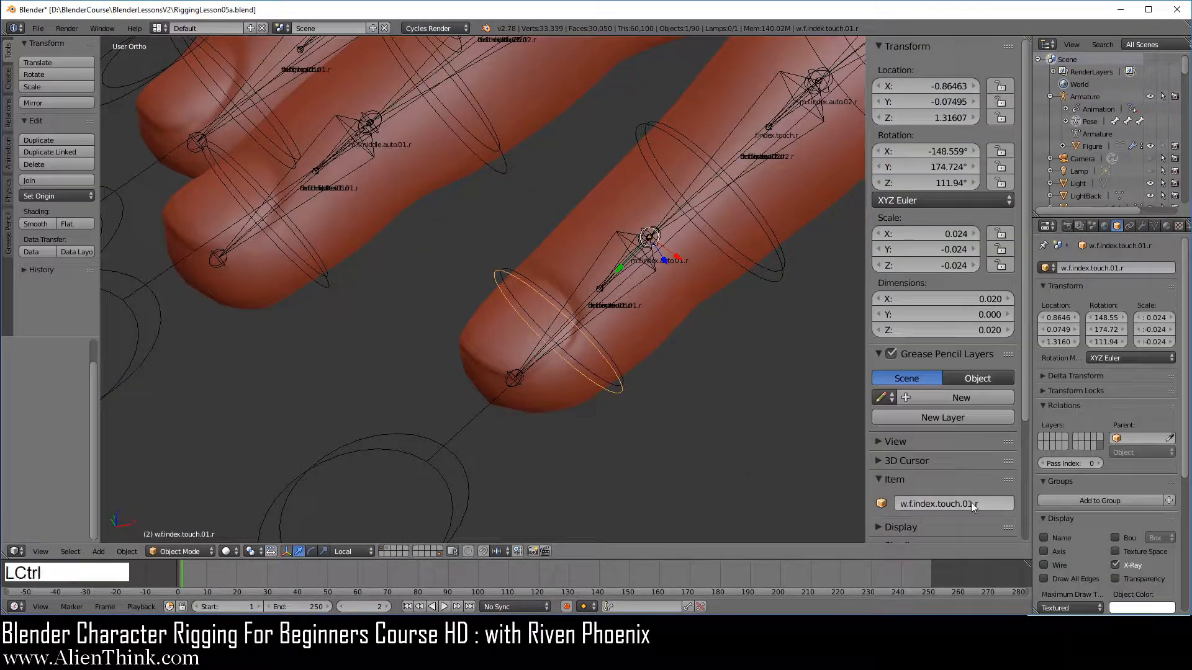
{"action": "key", "text": "ctrl+Tab"}
{"action": "right_click", "coordinate": [492, 468]}
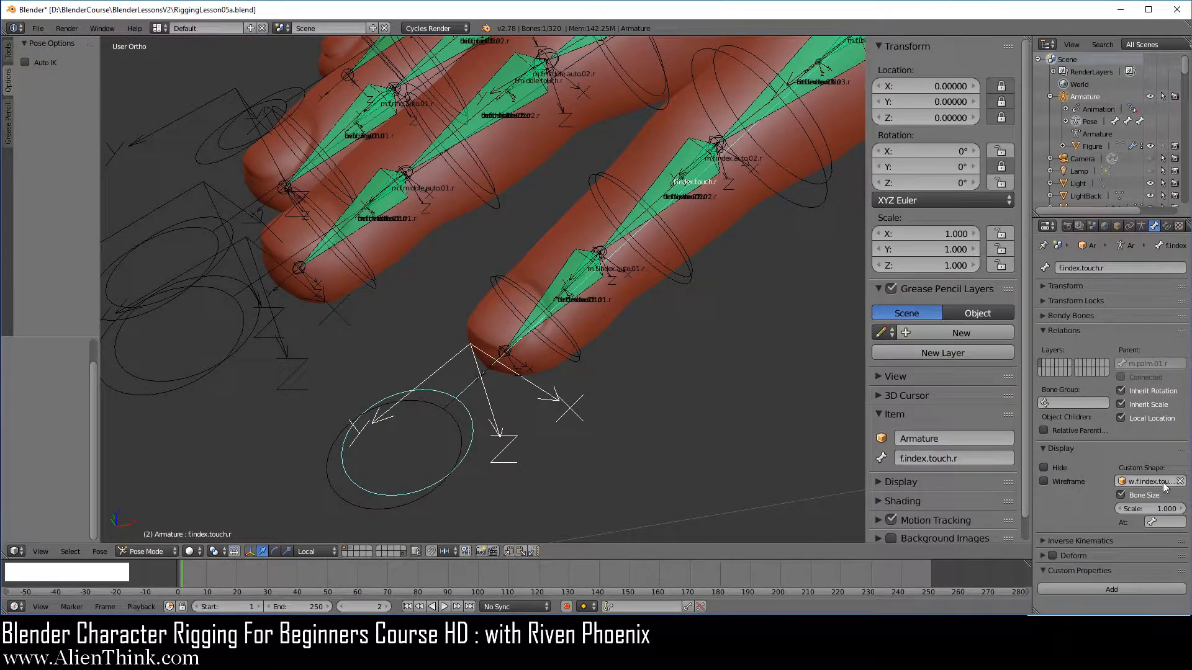
Step: Set the custom shapes of the right middle finger's touch bones to their matching w.f.middle.touch .r shapes
{"action": "middle_click_drag", "start_coordinate": [534, 435], "coordinate": [685, 326], "text": "shift"}
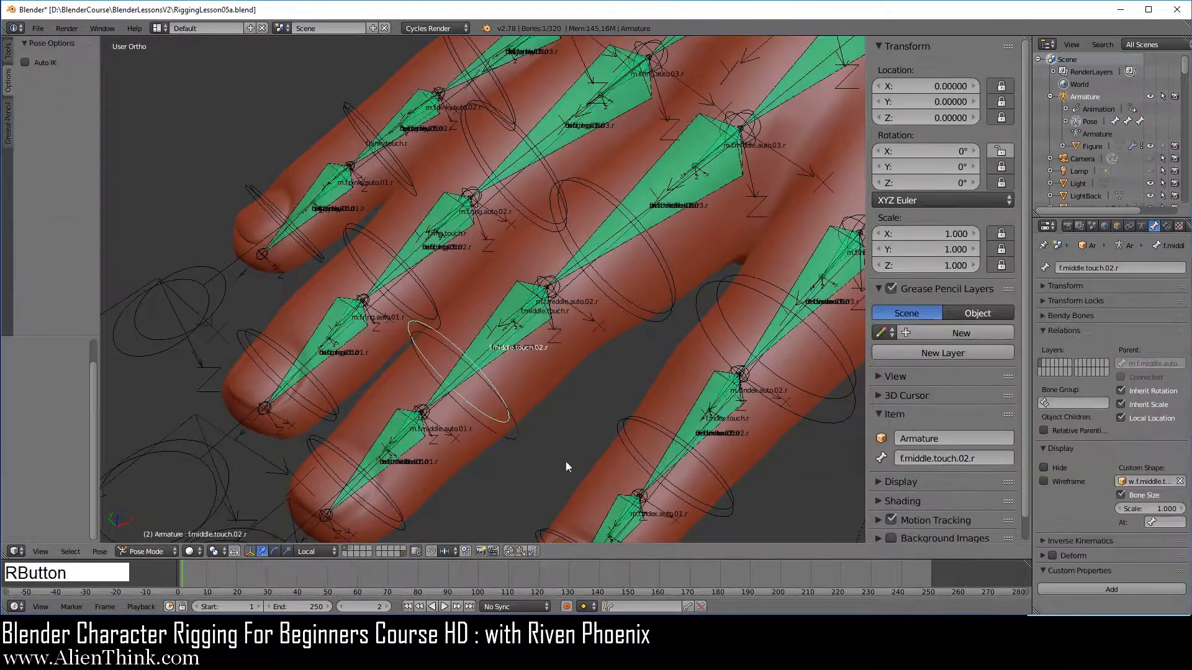
{"action": "middle_click_drag", "start_coordinate": [565, 460], "coordinate": [649, 310], "text": "shift"}
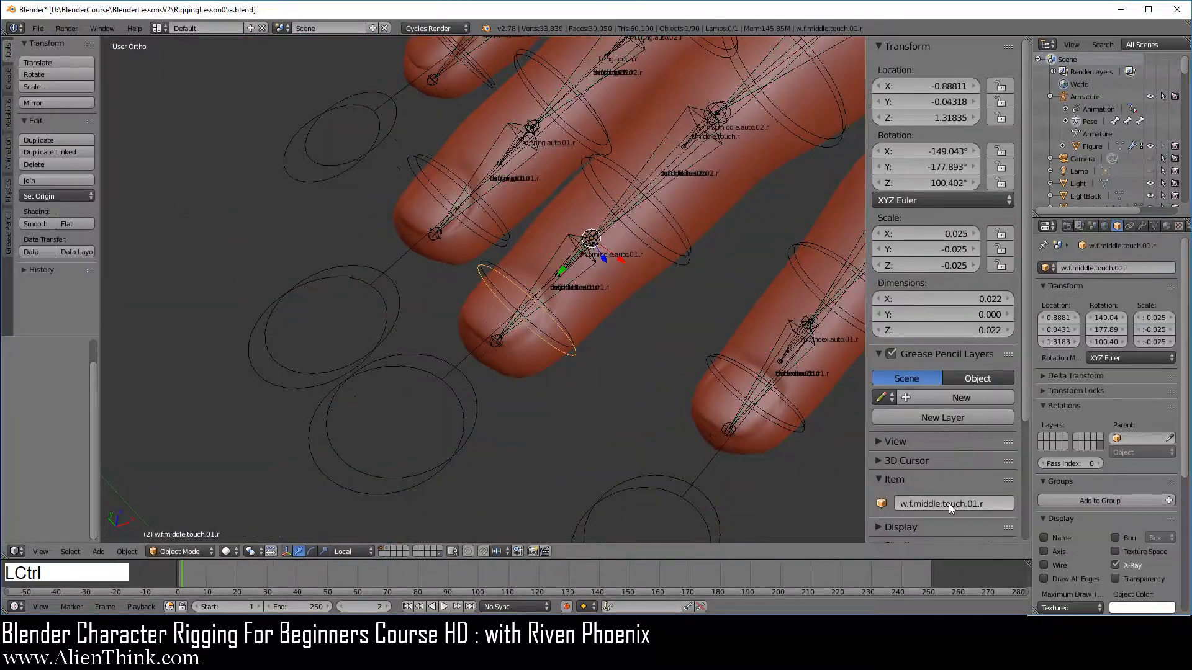
{"action": "key", "text": "ctrl+Tab"}
{"action": "key", "text": "ctrl+Tab"}
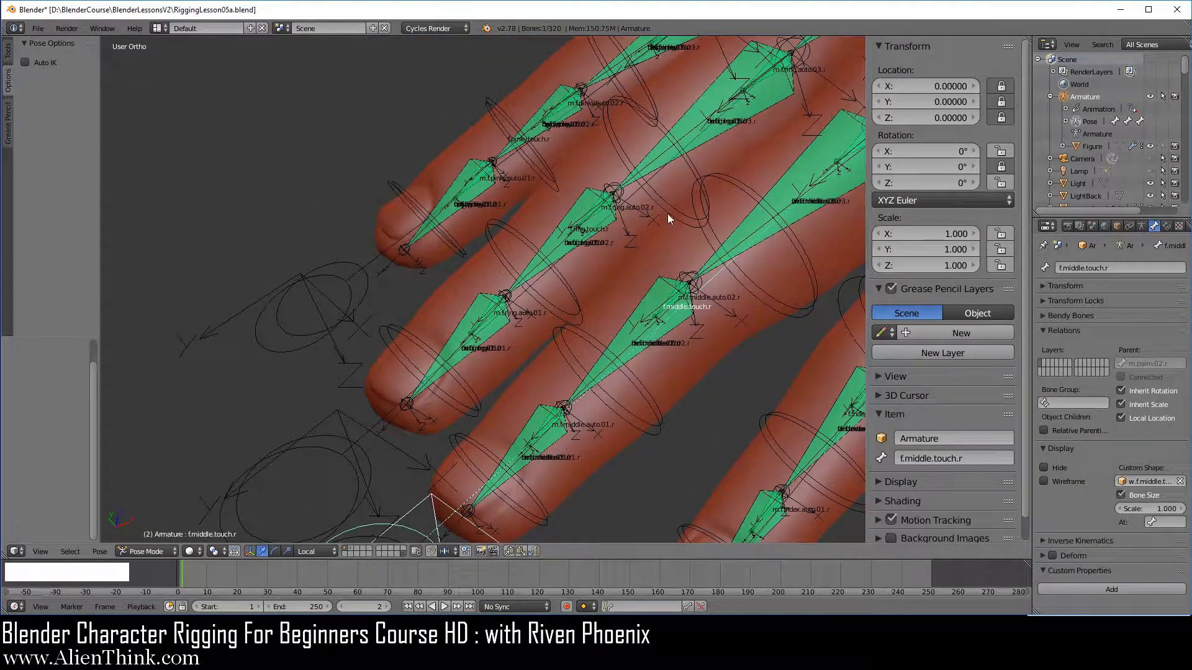
Step: Set the custom shapes of the right ring finger's touch bones to their matching w.f.ring.touch .r shapes
{"action": "middle_click_drag", "start_coordinate": [668, 213], "coordinate": [621, 278], "text": "shift"}
{"action": "key", "text": "ctrl+c"}
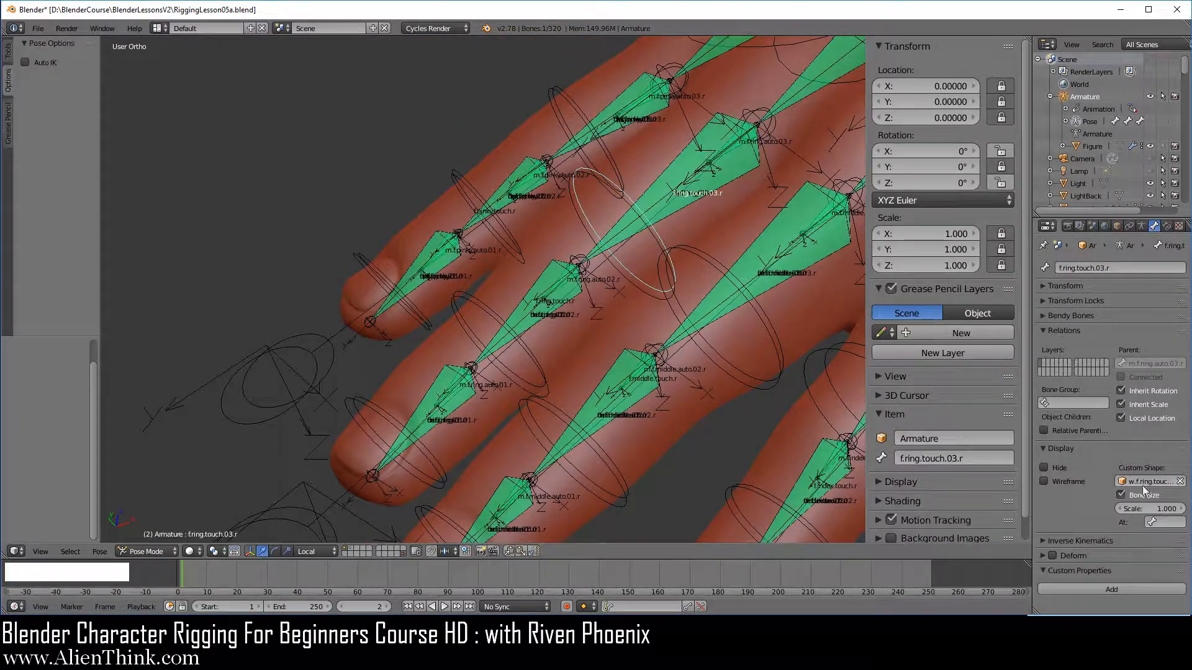
{"action": "right_click", "coordinate": [528, 389]}
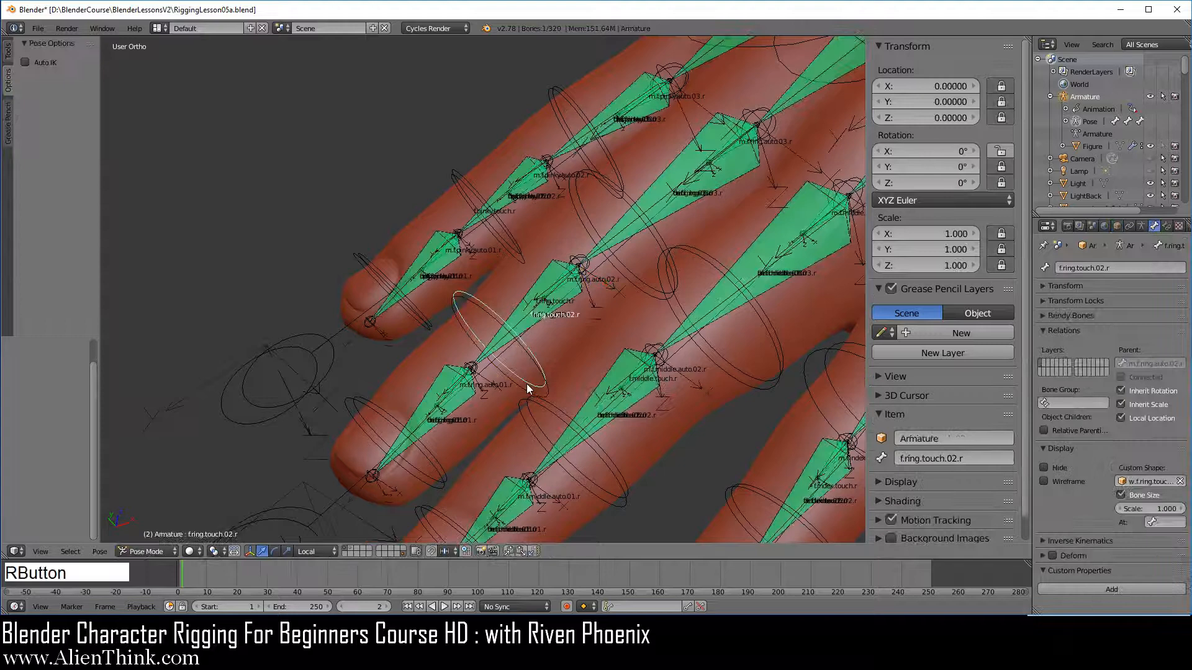
{"action": "key", "text": "ctrl+v"}
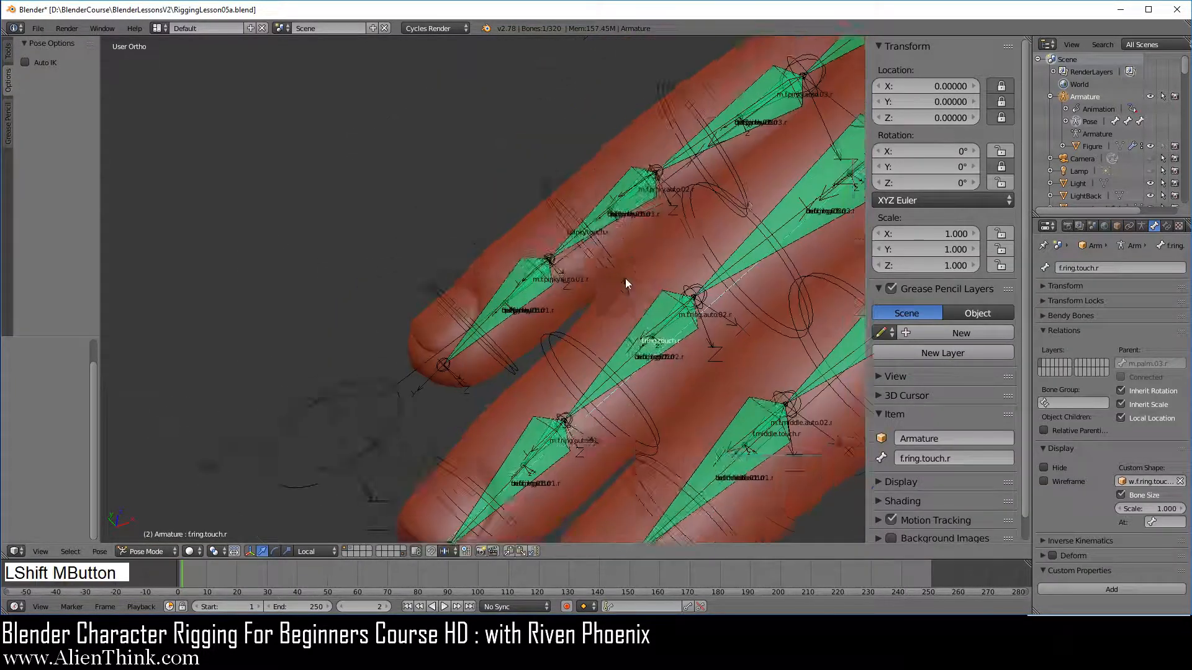
Step: Set the custom shapes of the right pinky's touch bones and palm.touch.r to their matching .r shapes
{"action": "middle_click_drag", "start_coordinate": [624, 279], "coordinate": [557, 367], "text": "shift"}
{"action": "right_click", "coordinate": [676, 277]}
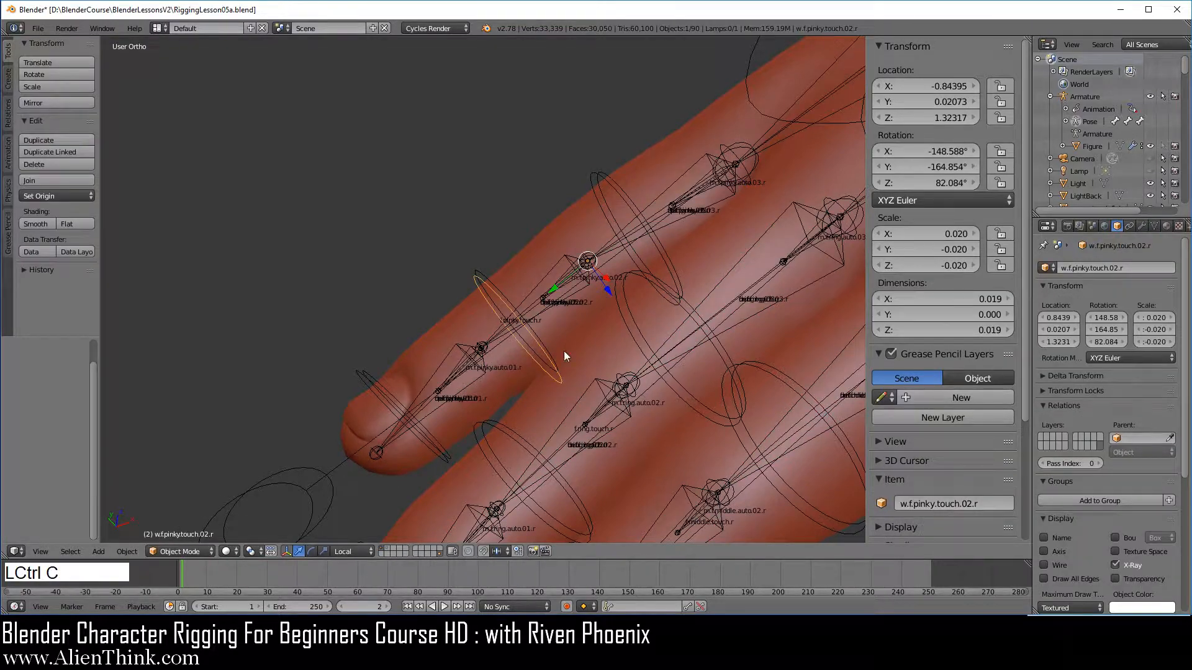
{"action": "right_click", "coordinate": [432, 441]}
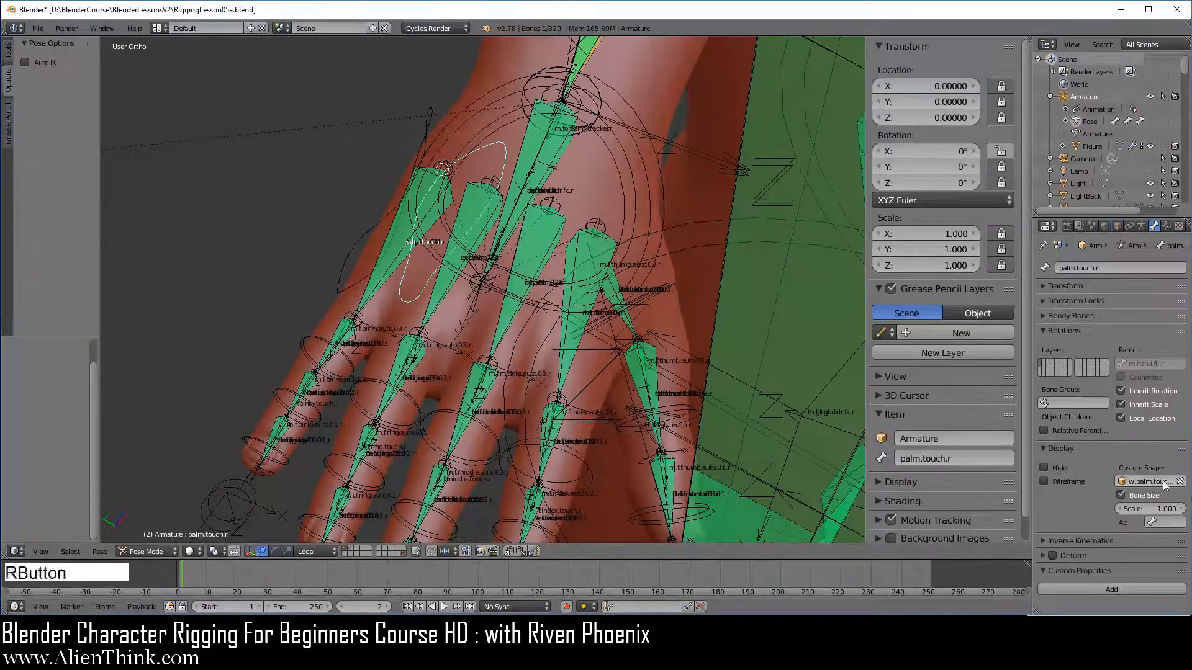
{"action": "middle_click_drag", "start_coordinate": [714, 368], "coordinate": [609, 419], "text": "shift"}
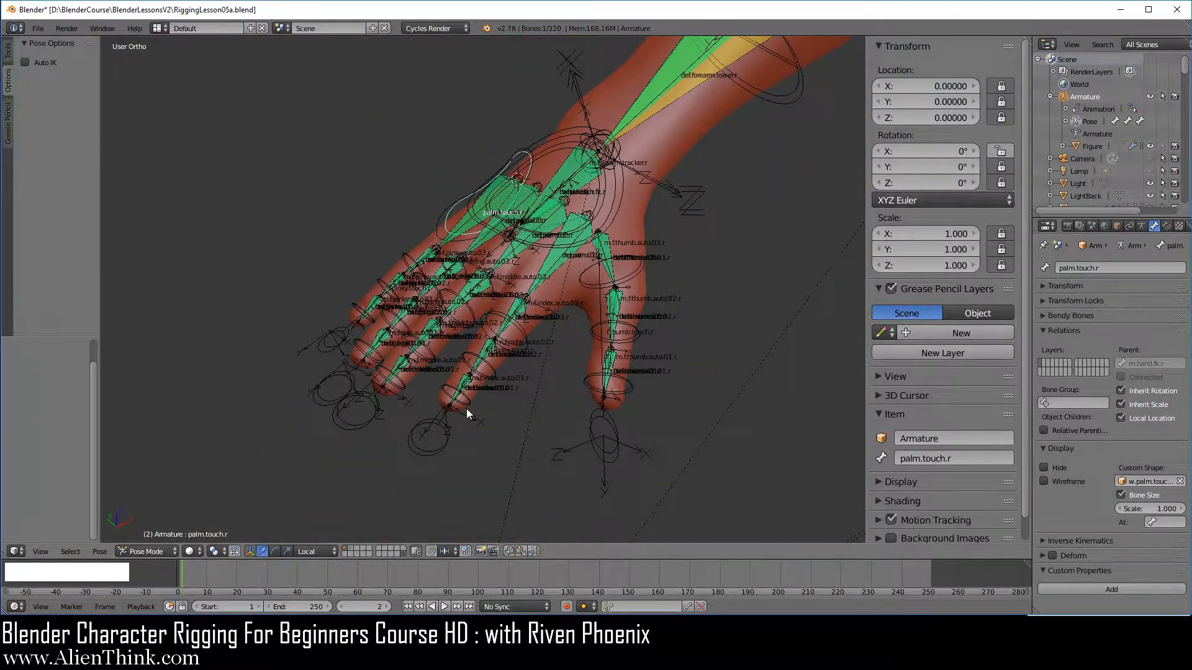
Step: Show only the first scene layer and only the armature's first bone layer
{"action": "left_click", "coordinate": [347, 552]}
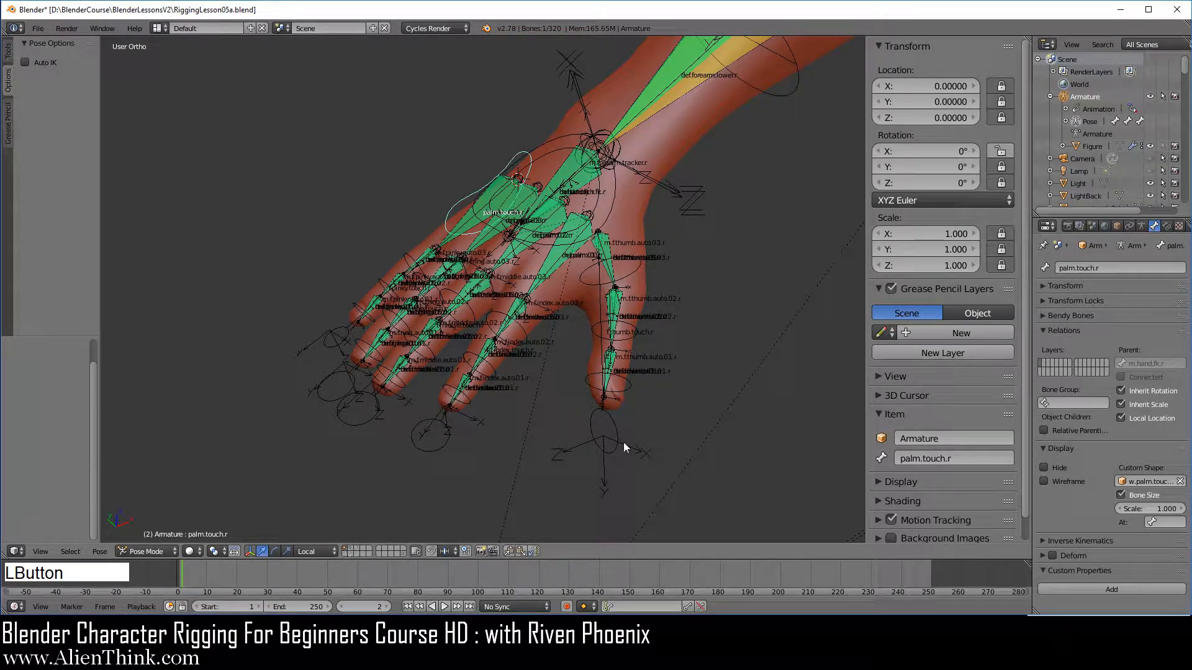
{"action": "left_click", "coordinate": [1142, 227]}
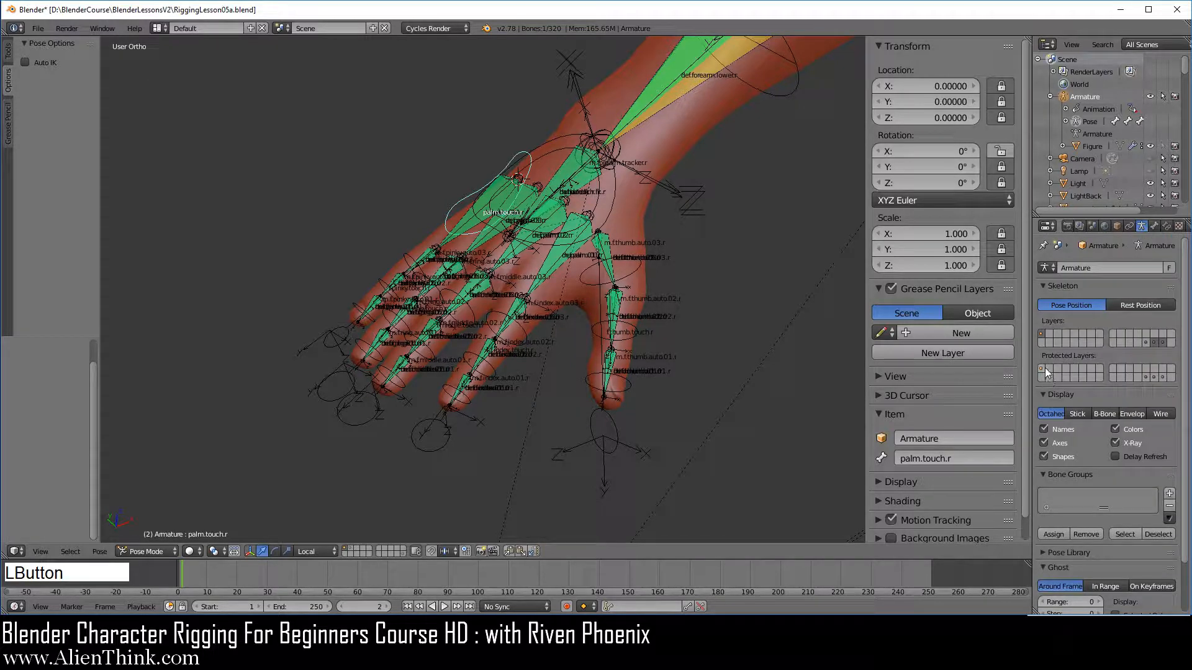
{"action": "left_click", "coordinate": [1041, 332]}
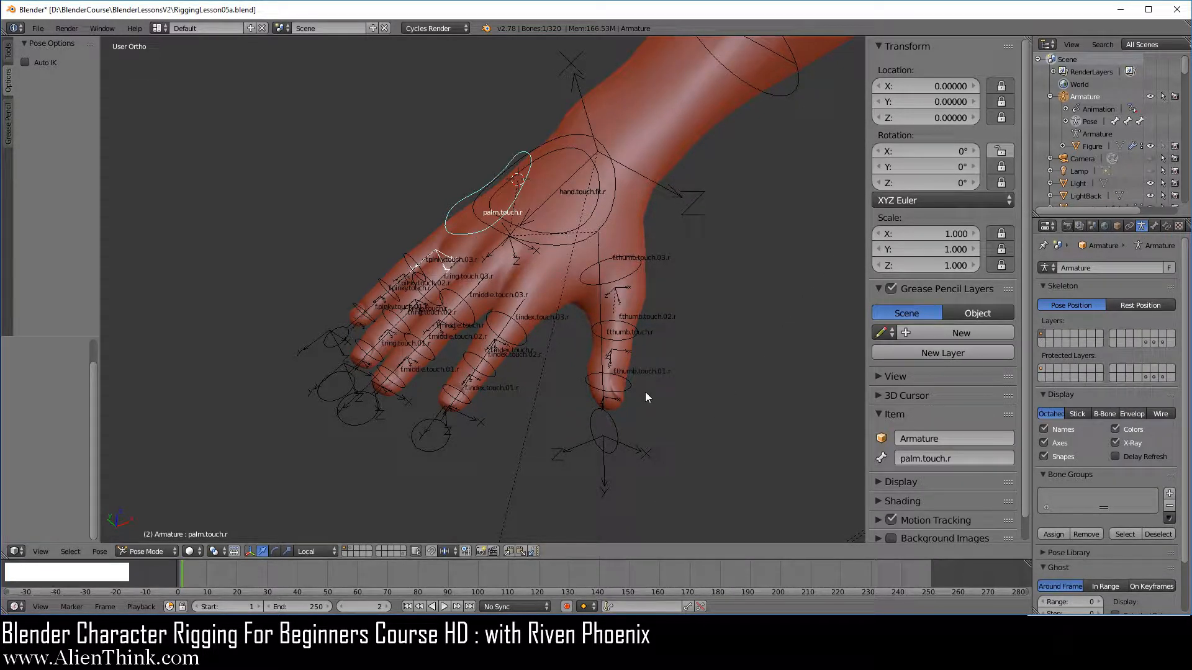
Step: Try scaling the f.thumb.touch.r and f.index.touch.r control bones
{"action": "right_click", "coordinate": [617, 445]}
{"action": "key", "text": "s"}
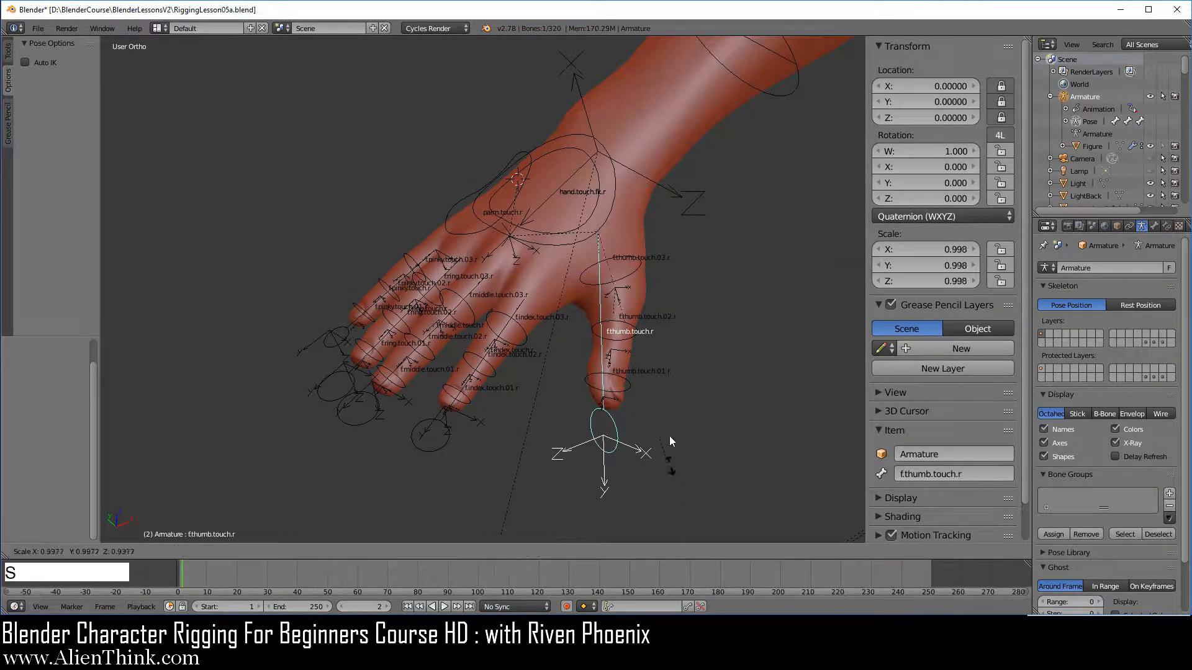
{"action": "right_click", "coordinate": [665, 456]}
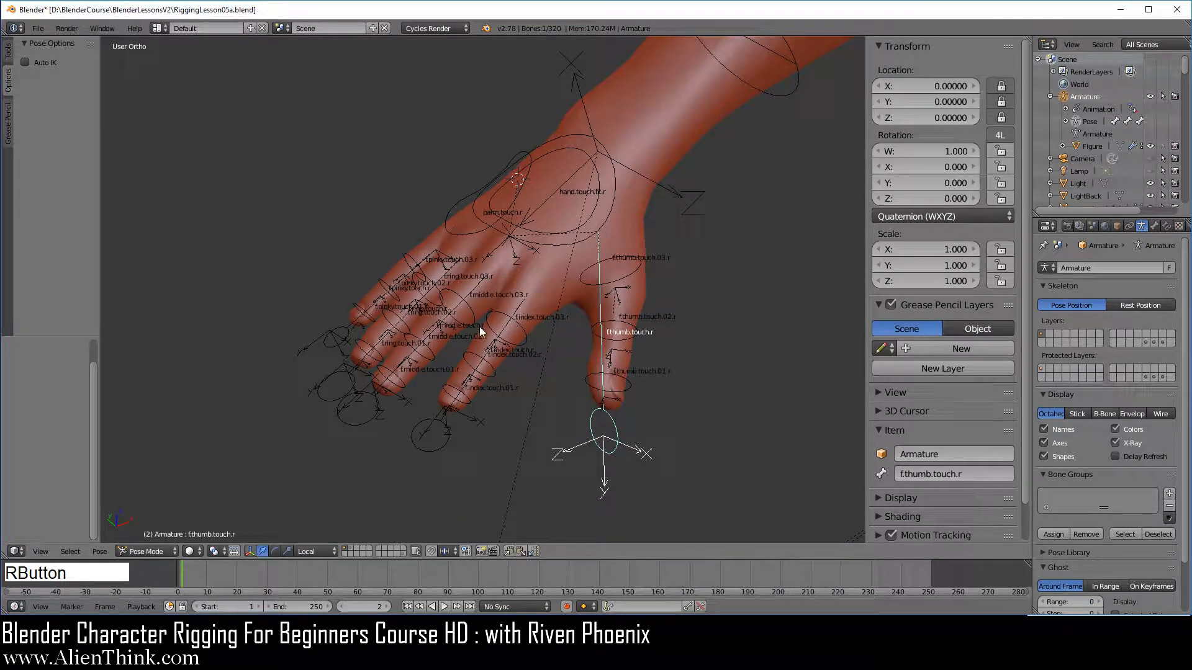
{"action": "right_click", "coordinate": [429, 457]}
{"action": "key", "text": "s"}
{"action": "right_click", "coordinate": [491, 465]}
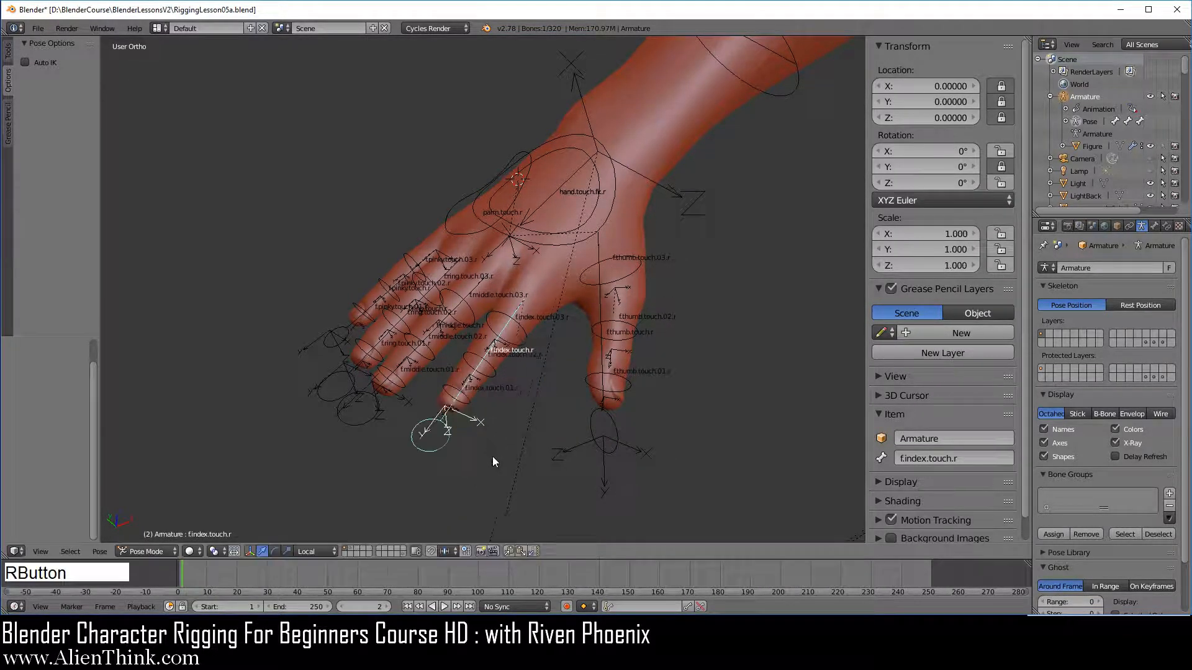
Step: Deselect all bones and view the whole character from the front
{"action": "middle_click_drag", "start_coordinate": [491, 466], "coordinate": [601, 423]}
{"action": "scroll", "coordinate": [650, 419], "scroll_direction": "down", "scroll_amount": 4}
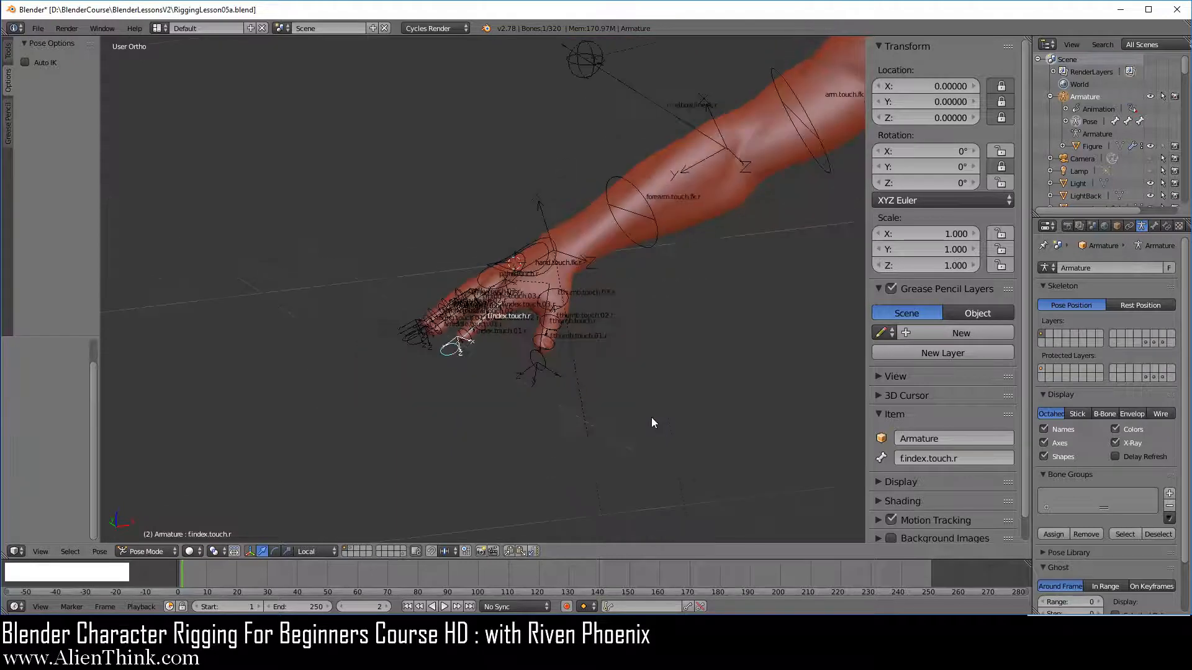
{"action": "key", "text": "1"}
{"action": "scroll", "coordinate": [651, 417], "scroll_direction": "down", "scroll_amount": 3}
{"action": "key", "text": "a"}
{"action": "scroll", "coordinate": [650, 417], "scroll_direction": "down", "scroll_amount": 1}
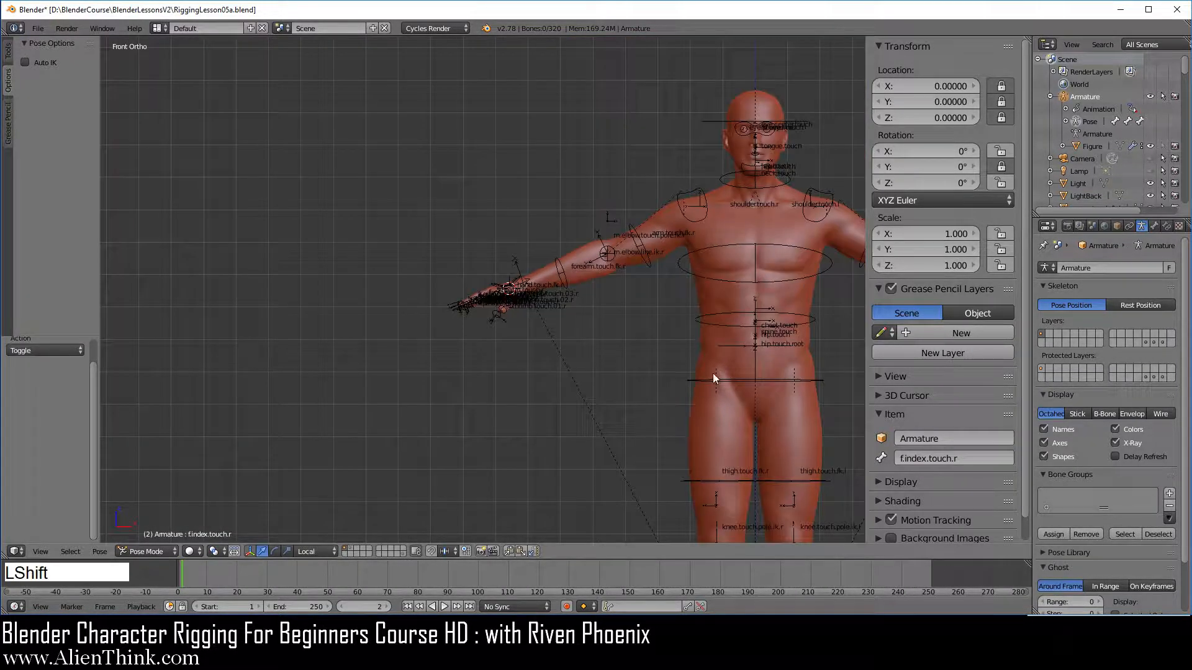
{"action": "middle_click_drag", "start_coordinate": [713, 374], "coordinate": [478, 301], "text": "shift"}
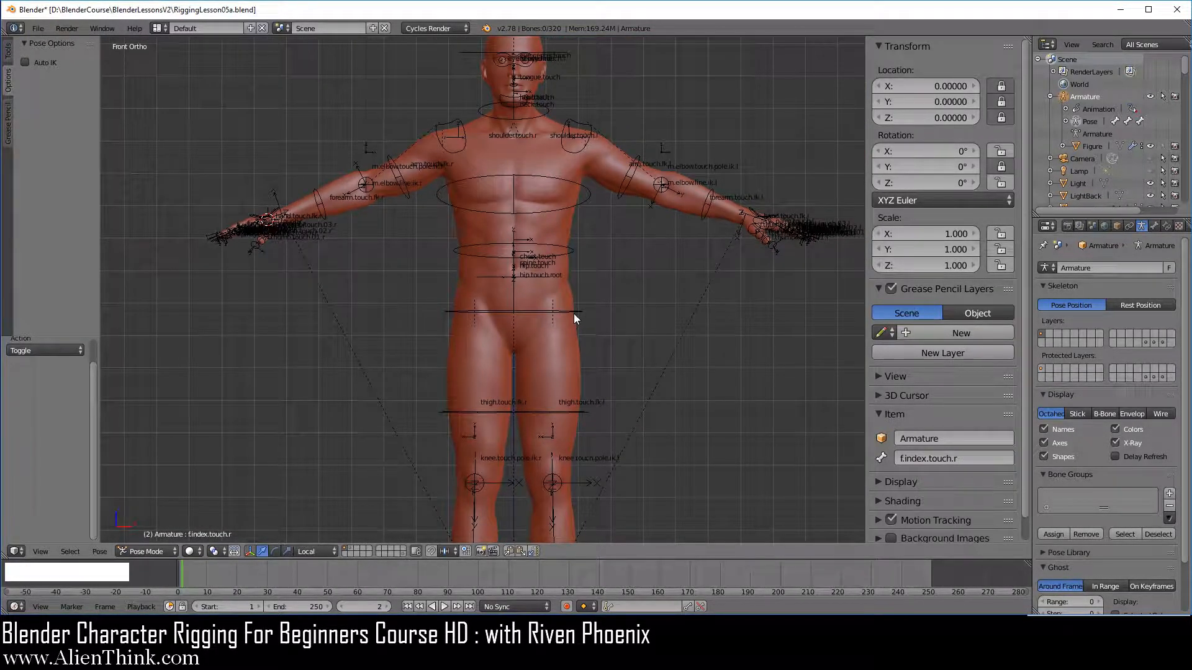
Step: Reset the 3D cursor to the scene origin and frame the whole character in the front view
{"action": "scroll", "coordinate": [573, 314], "scroll_direction": "down", "scroll_amount": 1}
{"action": "middle_click_drag", "start_coordinate": [593, 341], "coordinate": [583, 308], "text": "shift"}
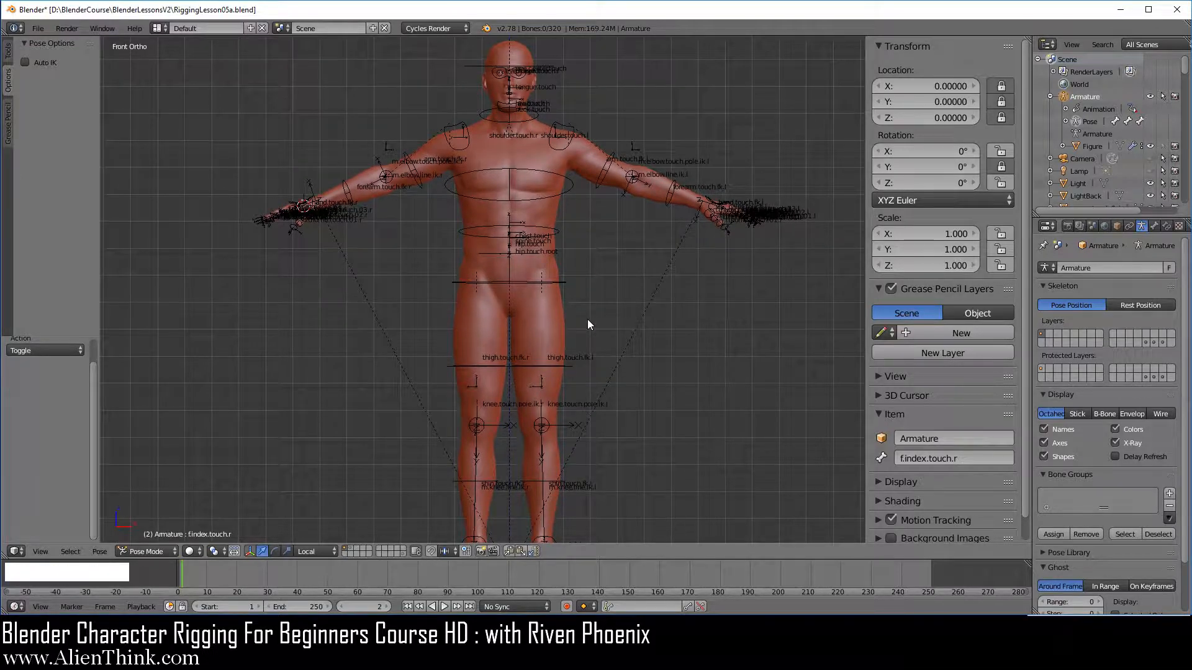
{"action": "key", "text": "shift+c"}
{"action": "middle_click_drag", "start_coordinate": [625, 370], "coordinate": [623, 326], "text": "ctrl"}
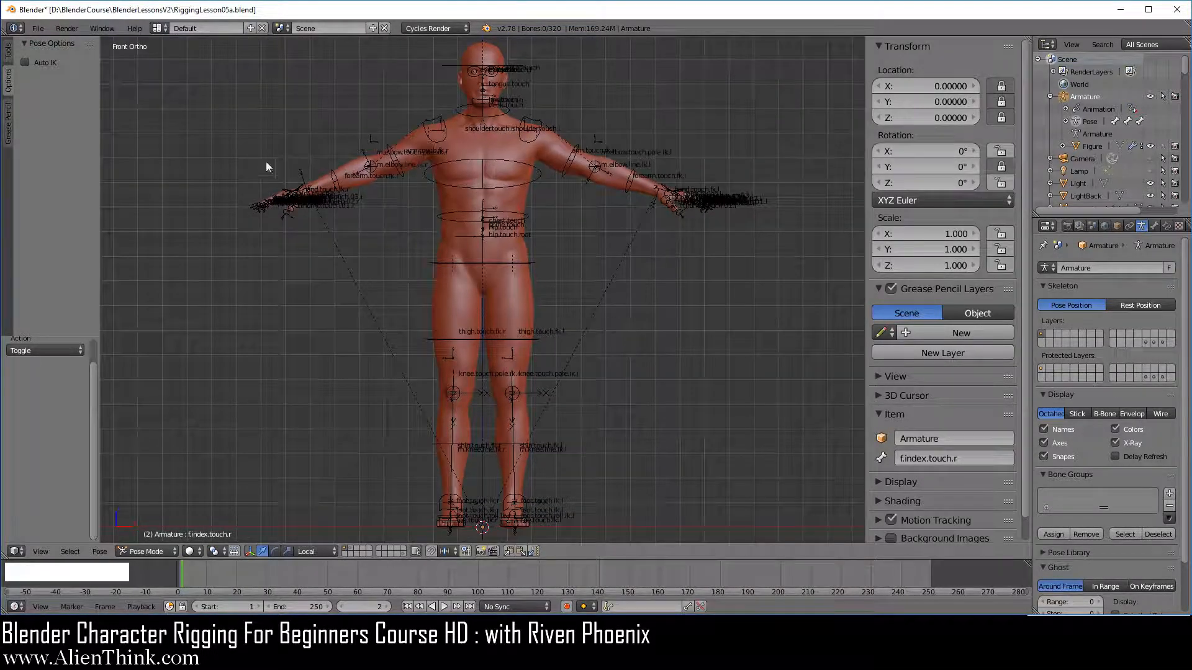
Step: Save the scene as RiggingLesson05b.blend in the BlenderLessonsV2 folder, overwriting the existing file of that name
{"action": "left_click", "coordinate": [38, 28]}
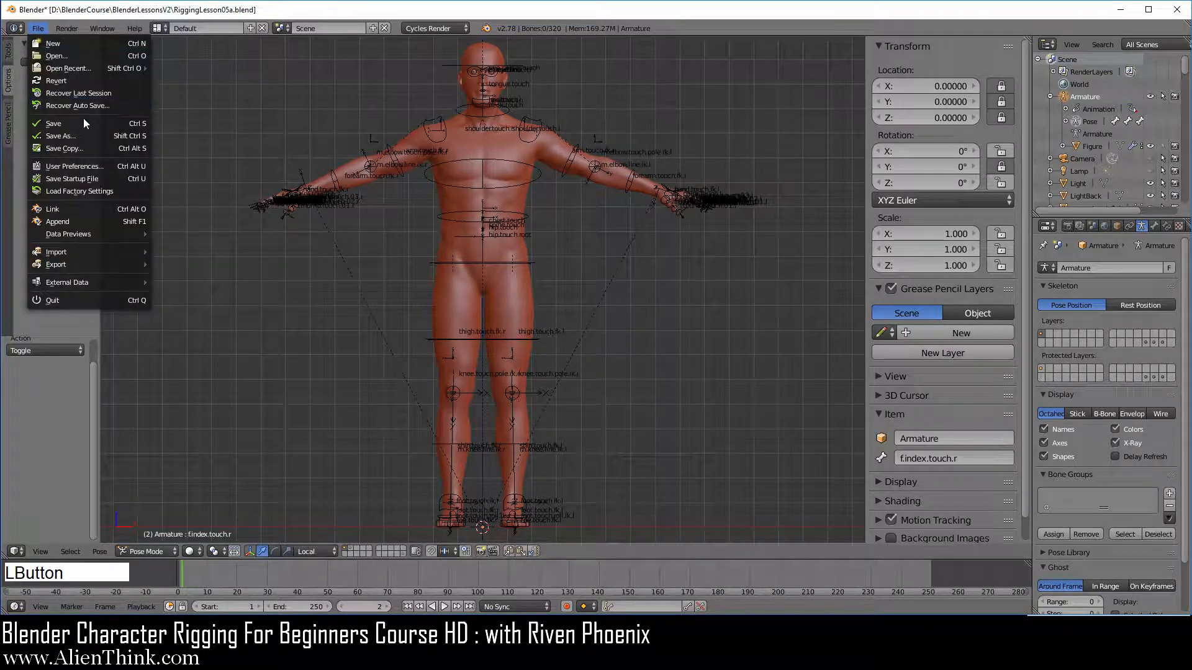
{"action": "left_click", "coordinate": [81, 134]}
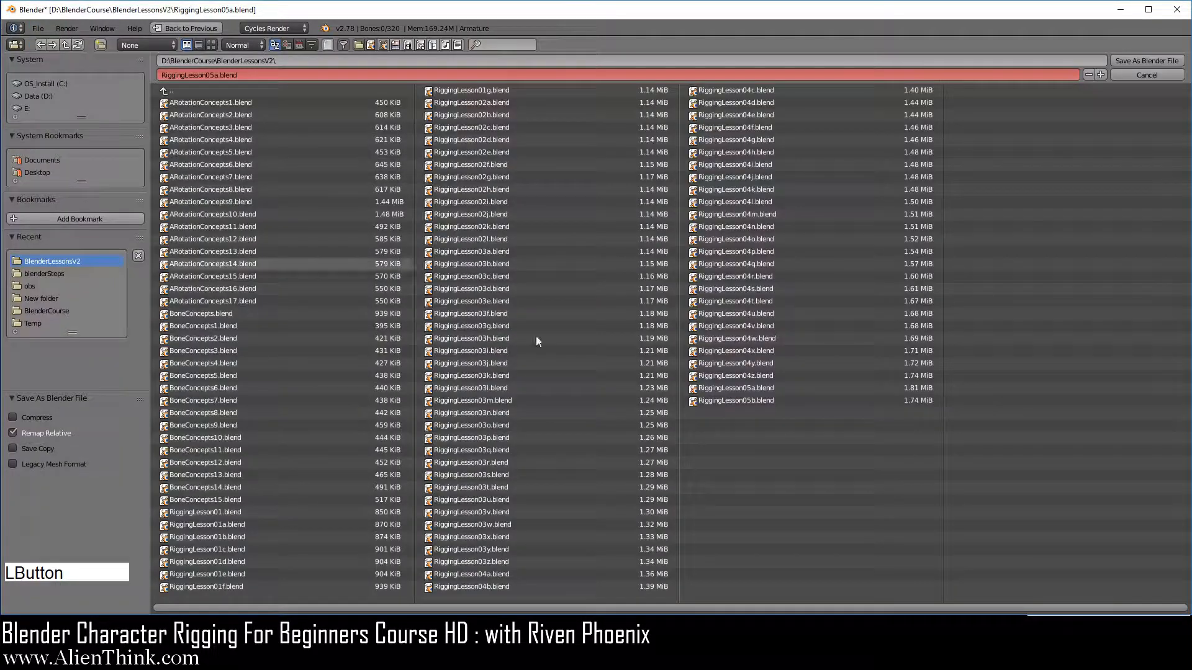
{"action": "left_click", "coordinate": [758, 401]}
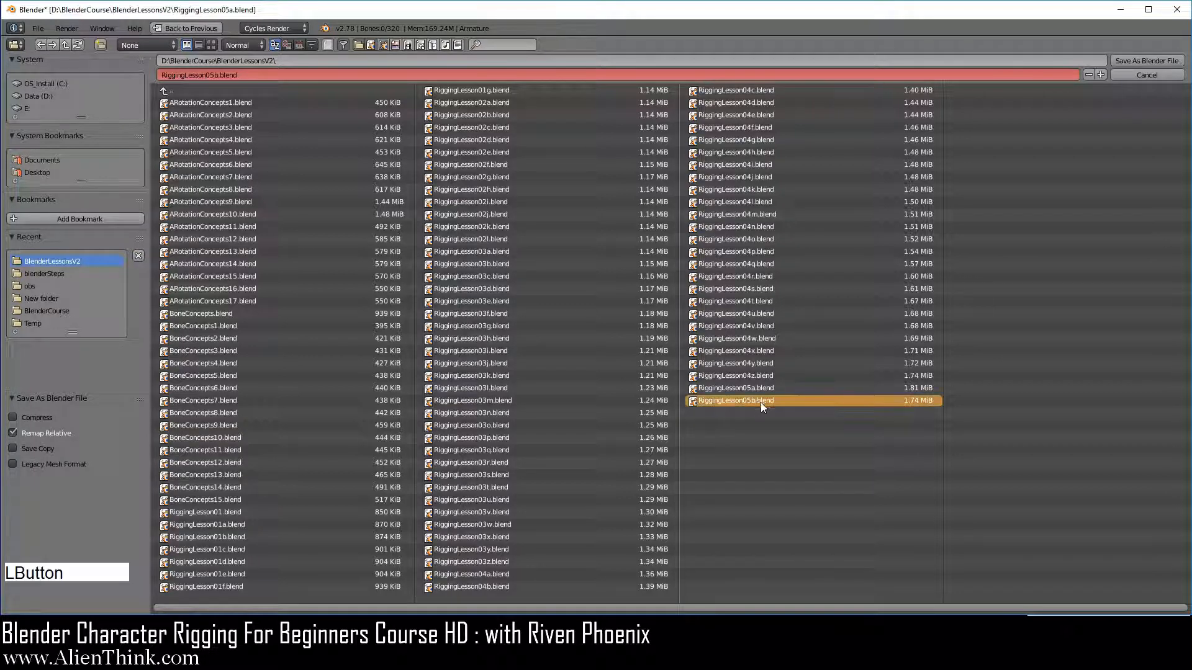
{"action": "left_click", "coordinate": [1146, 61]}
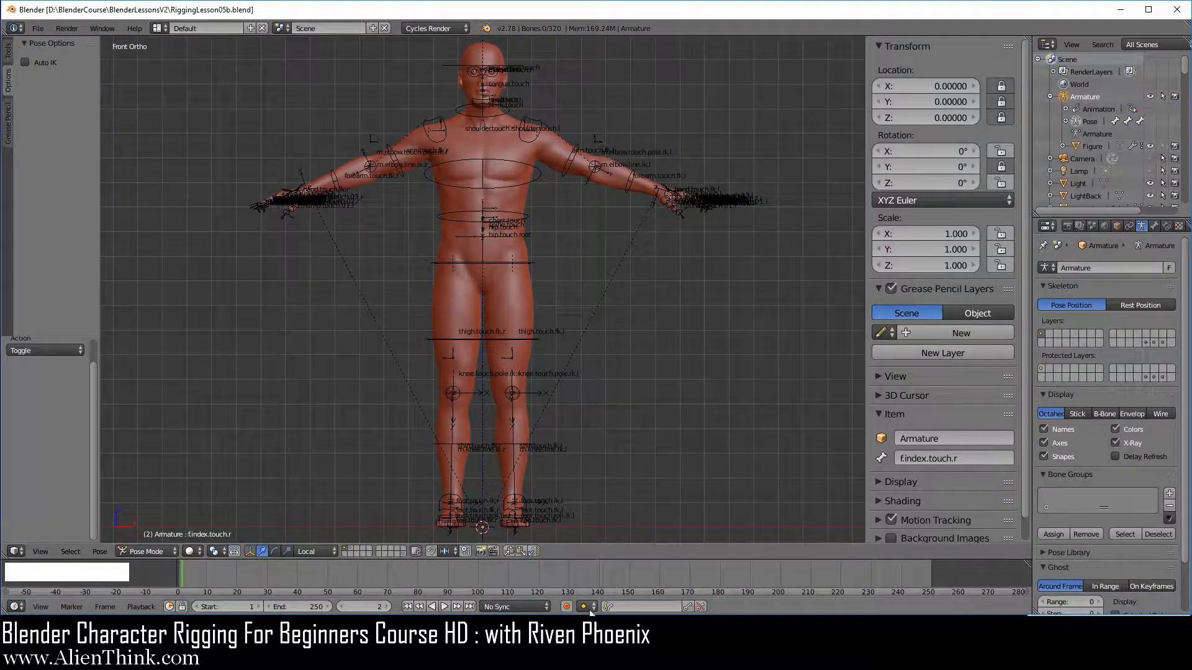